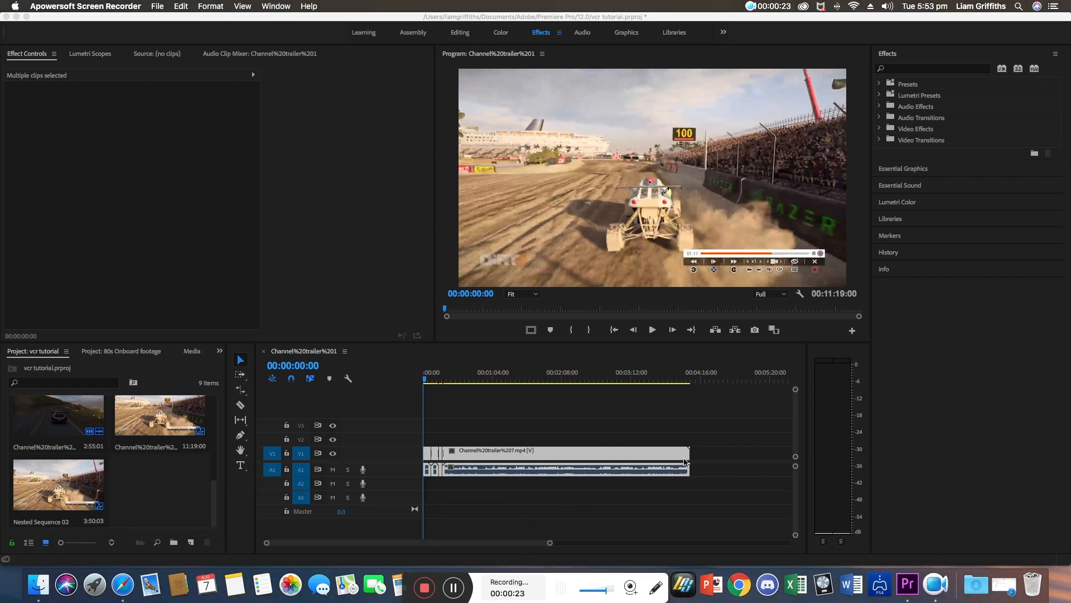
Select the video and audio clips together and nest them into a single nested sequence.
click(425, 380)
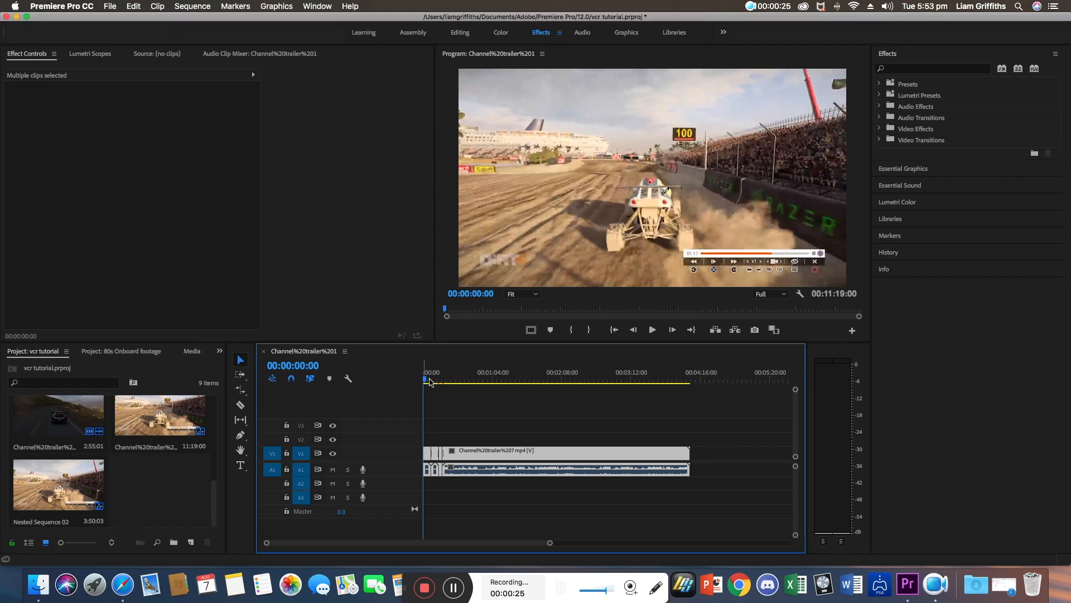
mouse_move(426, 381)
mouse_down()
mouse_move(454, 386)
mouse_move(424, 384)
mouse_up()
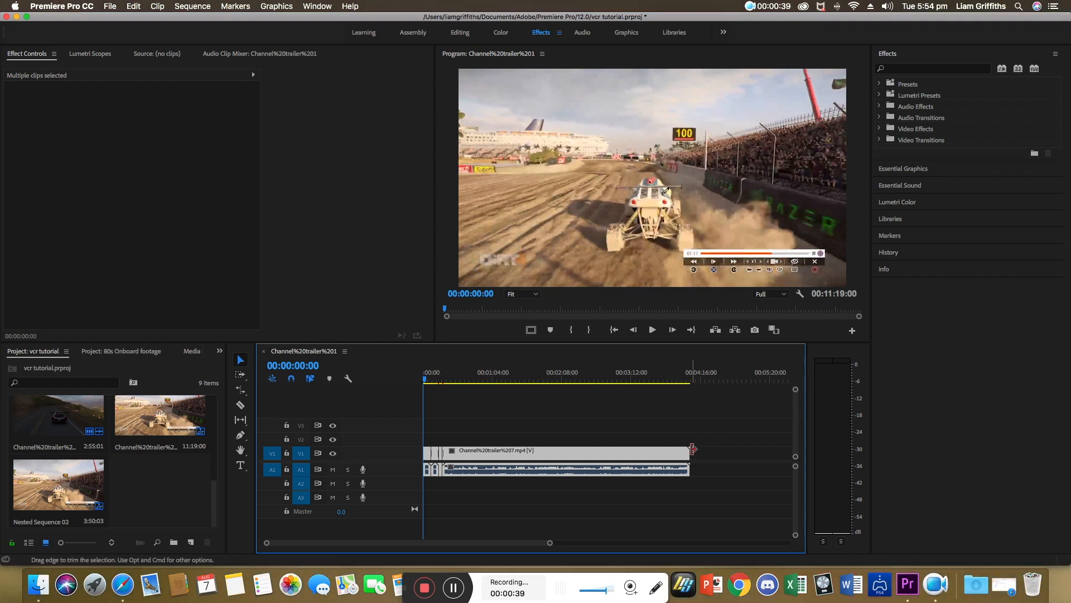
click(724, 429)
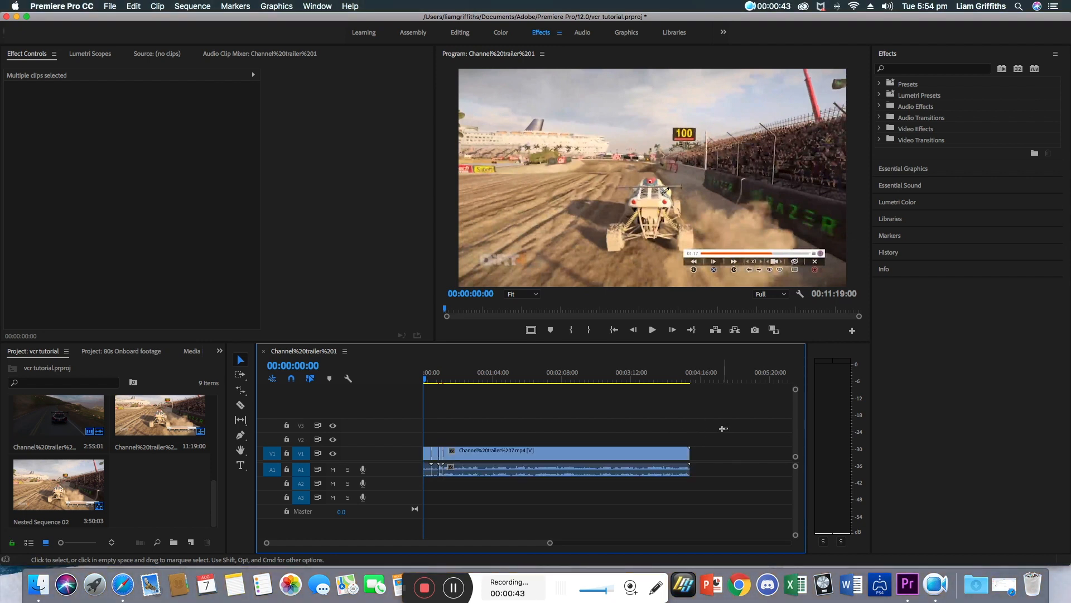
drag(727, 428, 424, 486)
right_click(455, 458)
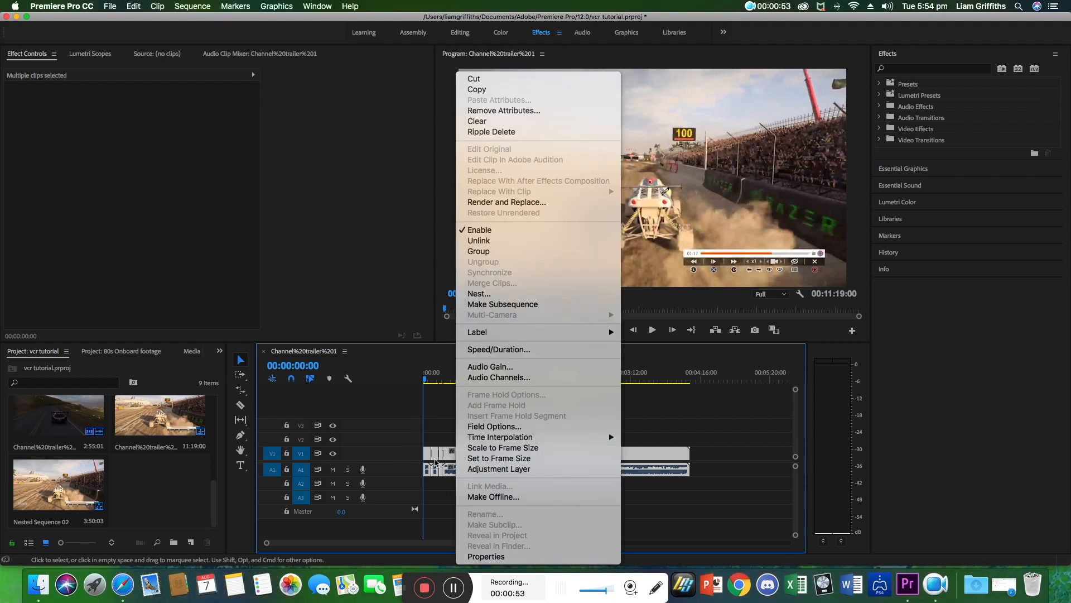
click(472, 294)
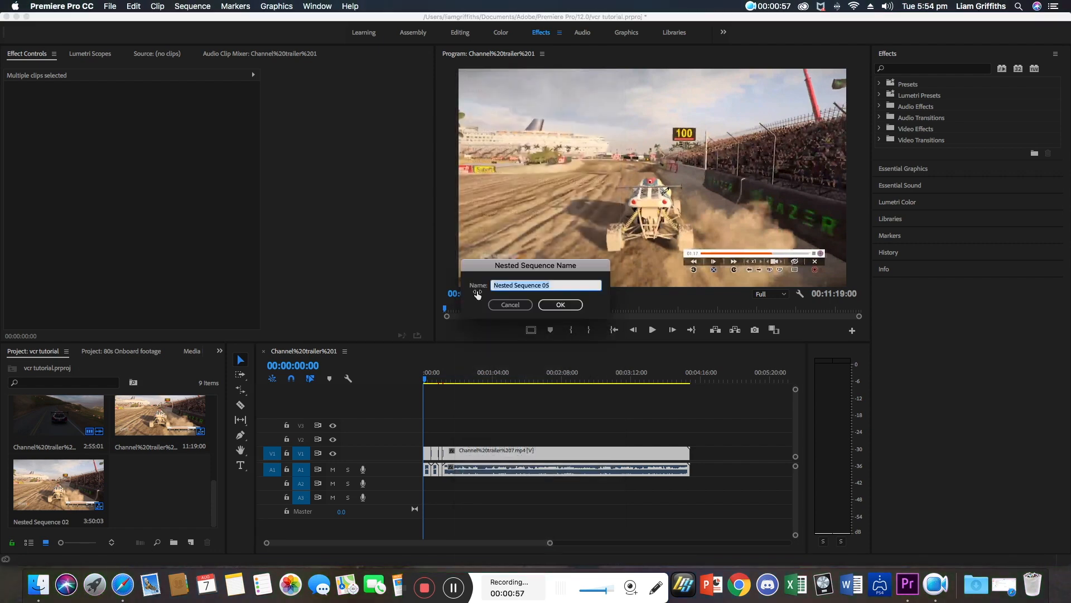
click(561, 305)
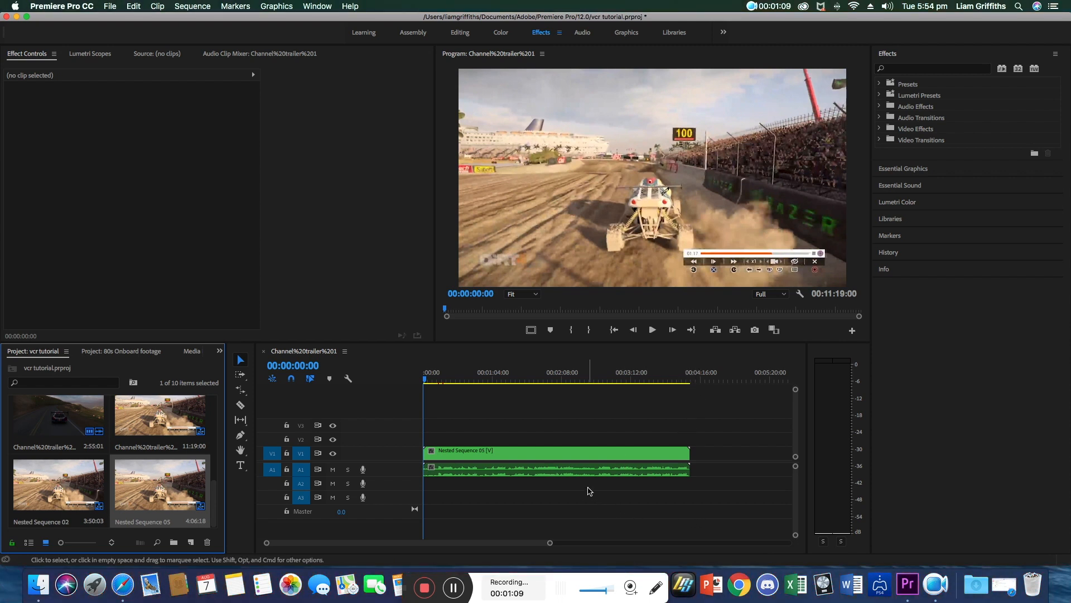
Duplicate the nested sequence clip onto video tracks 2 and 3 above the original.
click(426, 383)
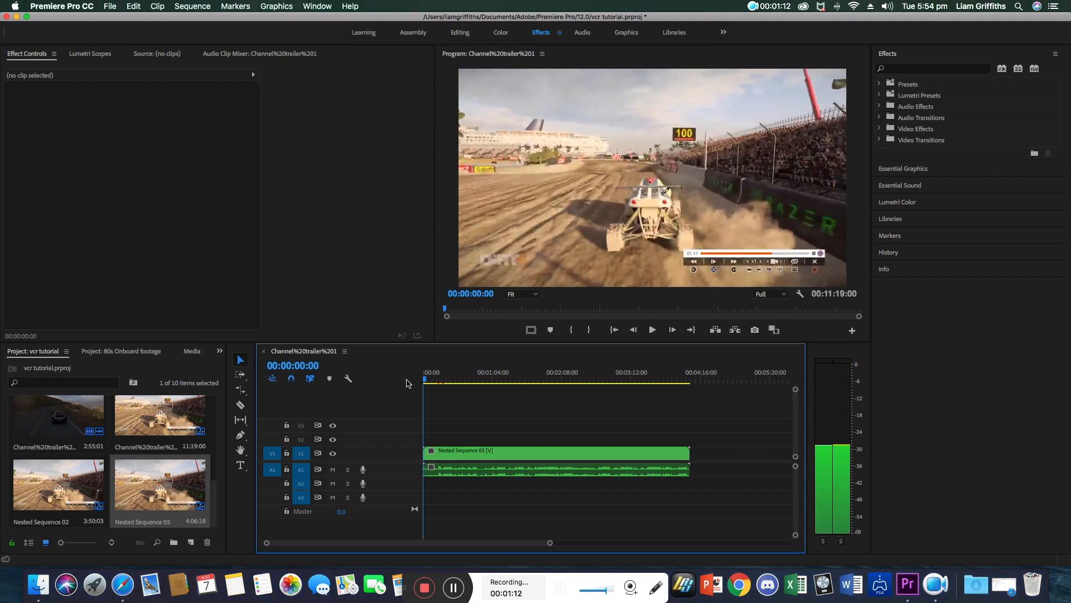
click(492, 454)
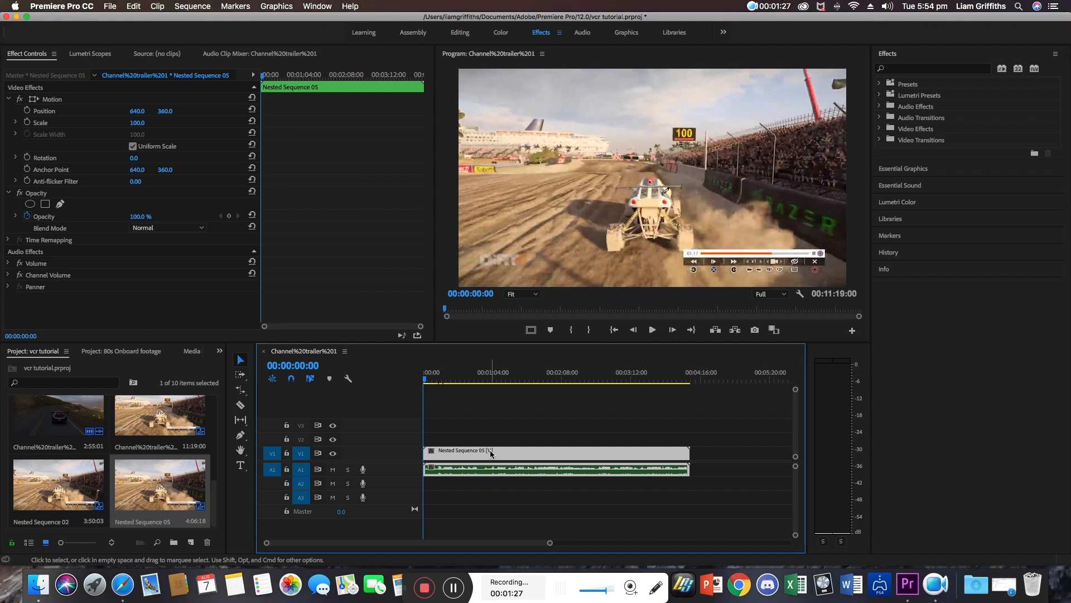
drag(491, 453, 489, 442)
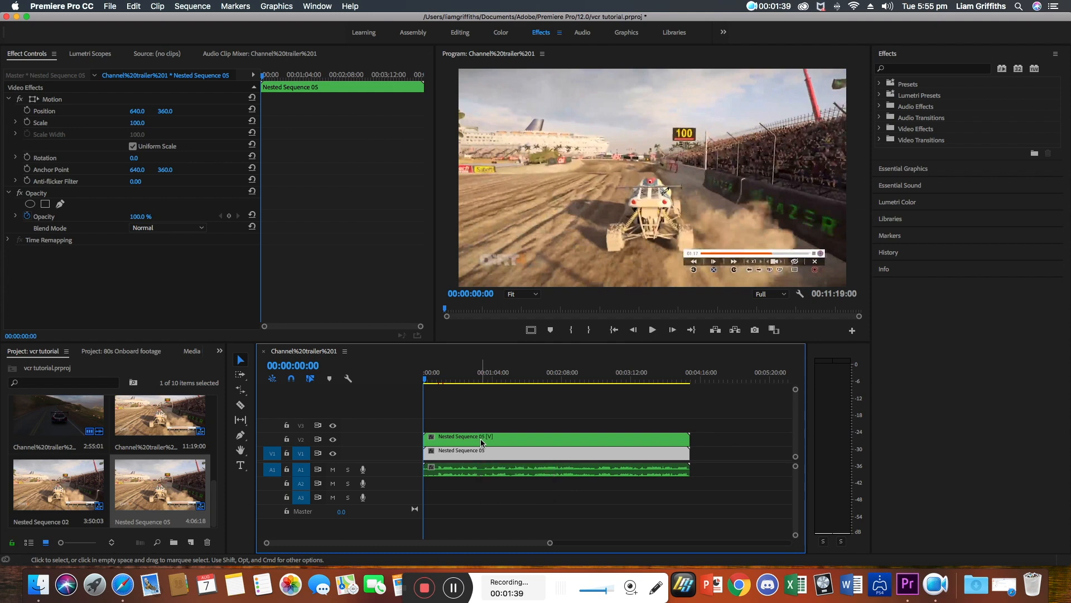
drag(482, 443, 482, 433)
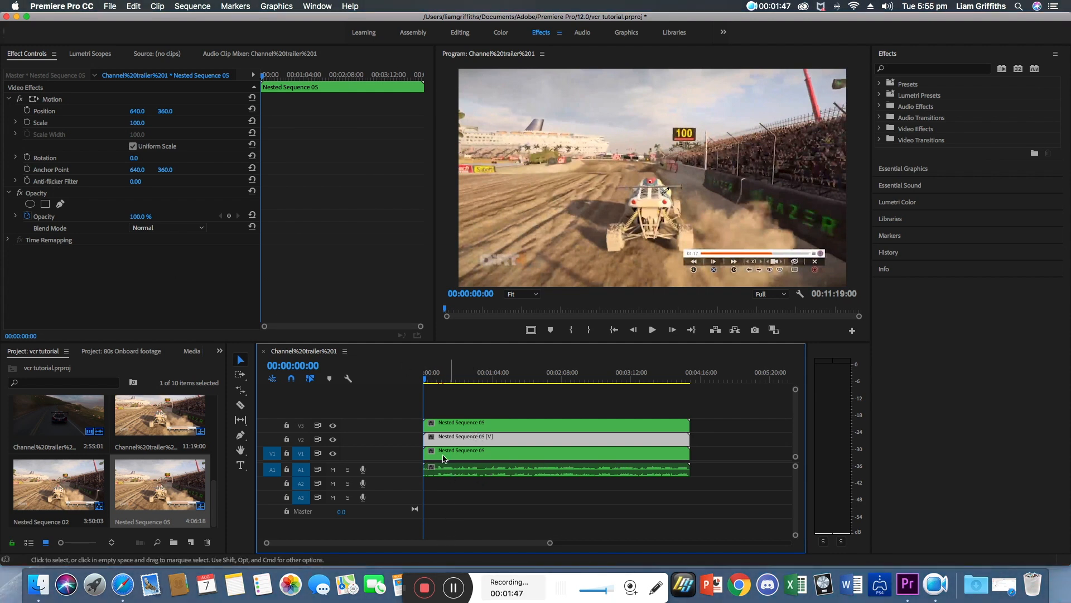
Set the blend mode of each of the three stacked nested clips to Linear Dodge (Add).
click(449, 457)
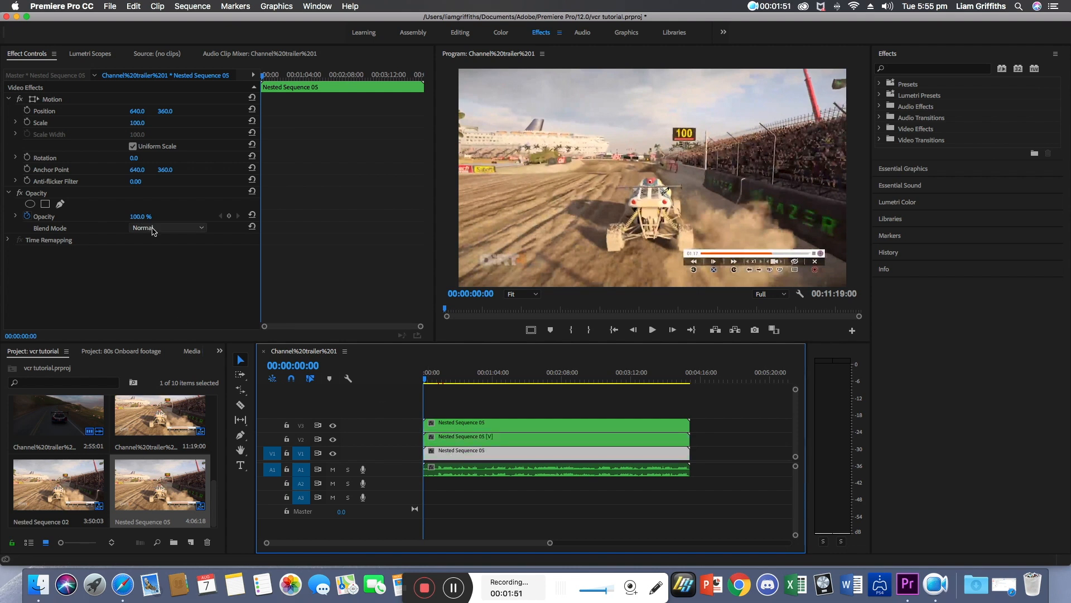
click(153, 228)
click(188, 368)
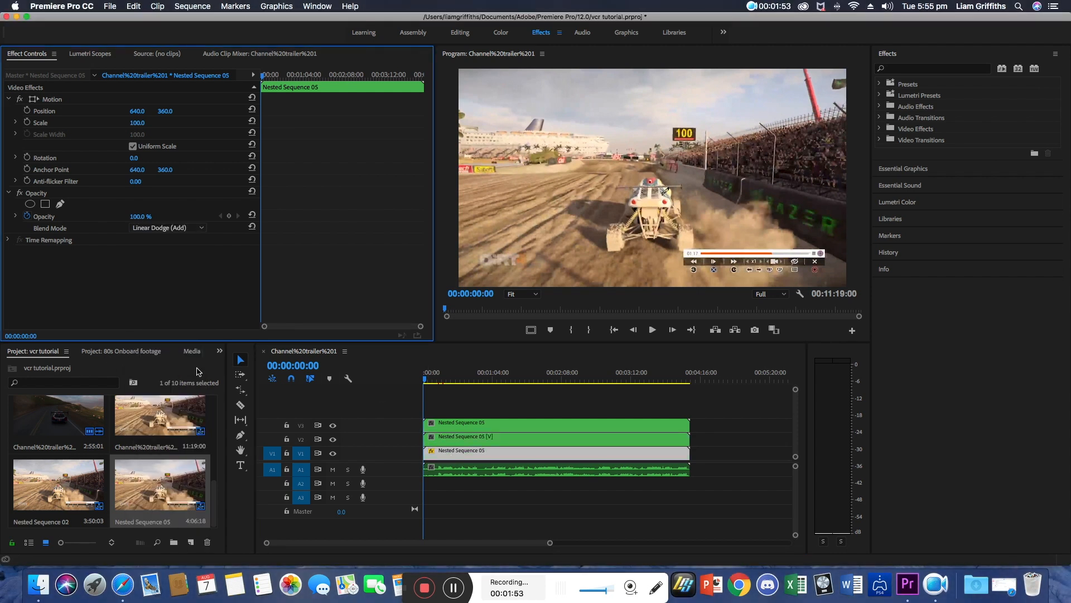
click(457, 438)
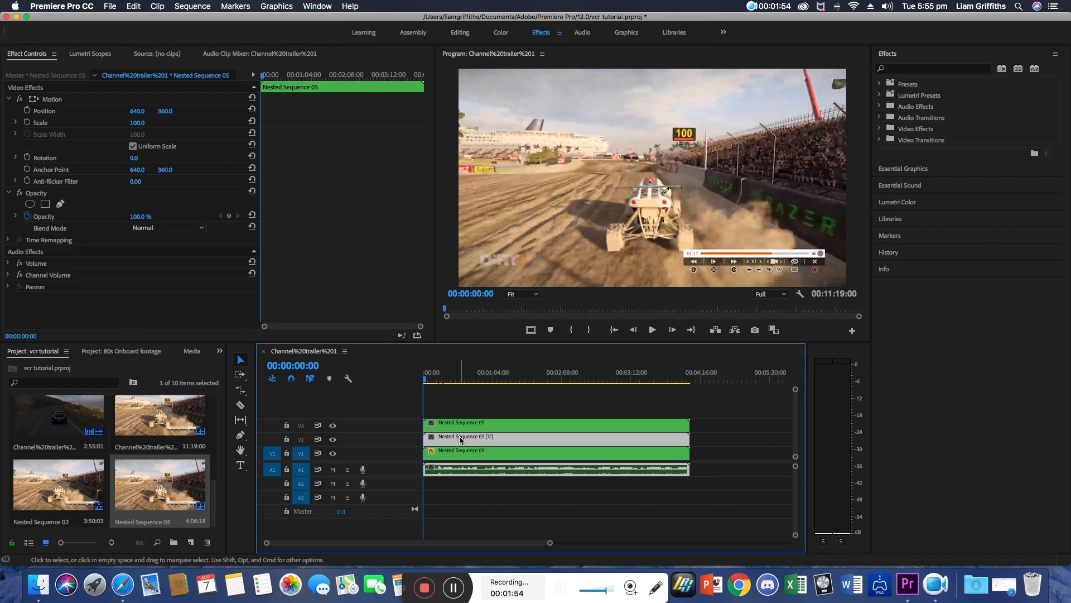
click(206, 230)
click(167, 366)
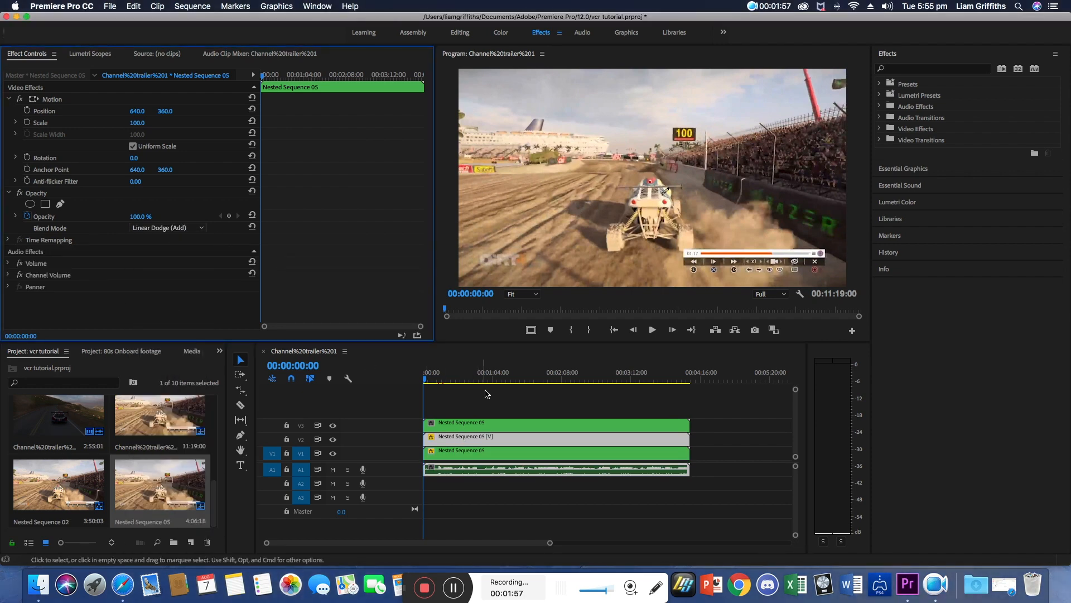
click(483, 424)
click(196, 229)
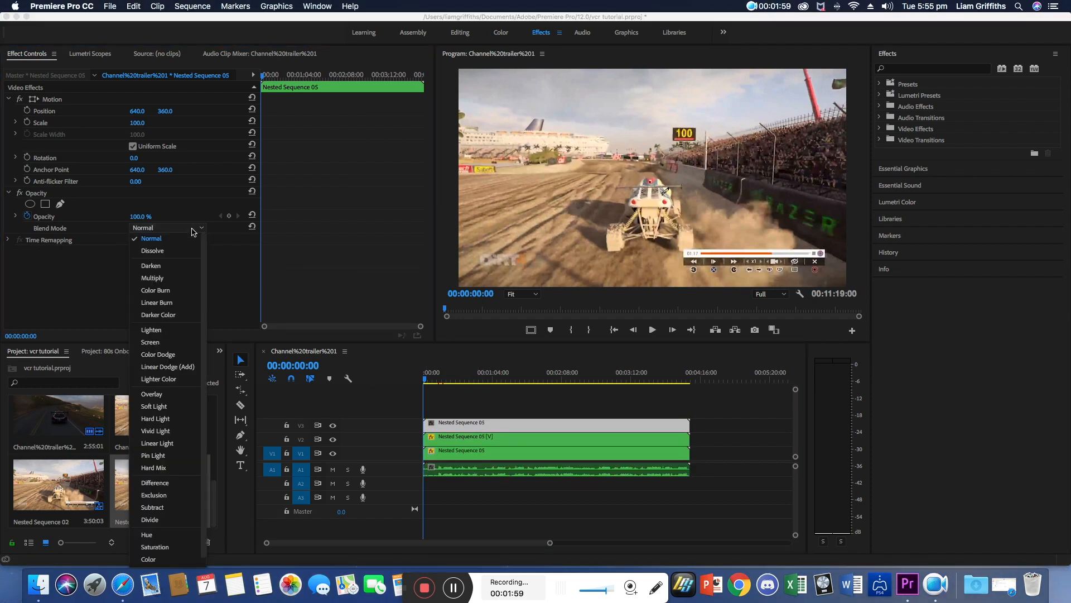
click(165, 368)
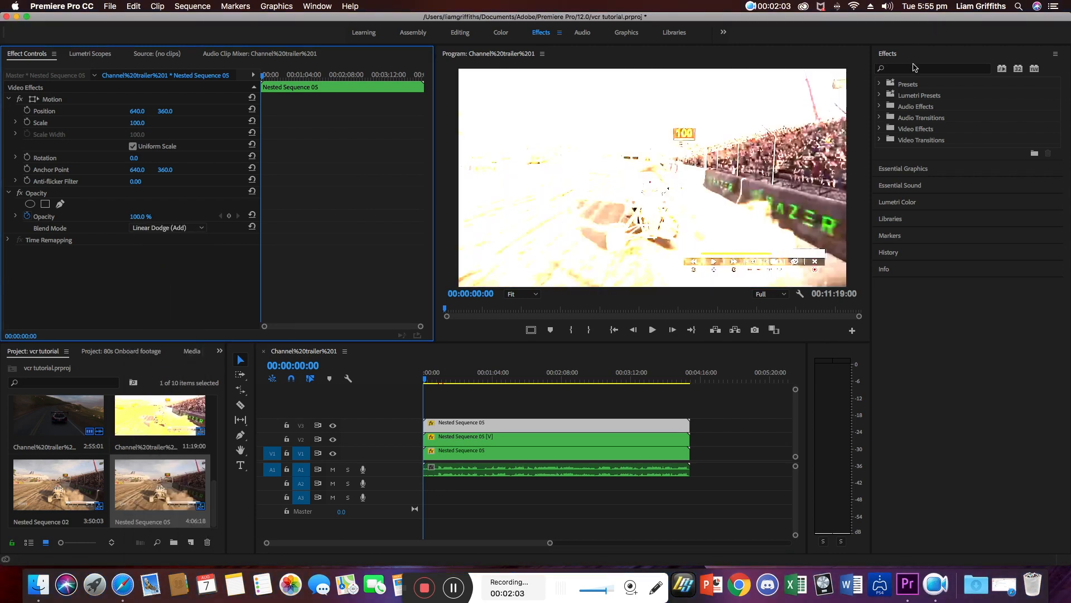
Search the effects for rgb and apply Color Balance (RGB) to the nested clips.
click(915, 68)
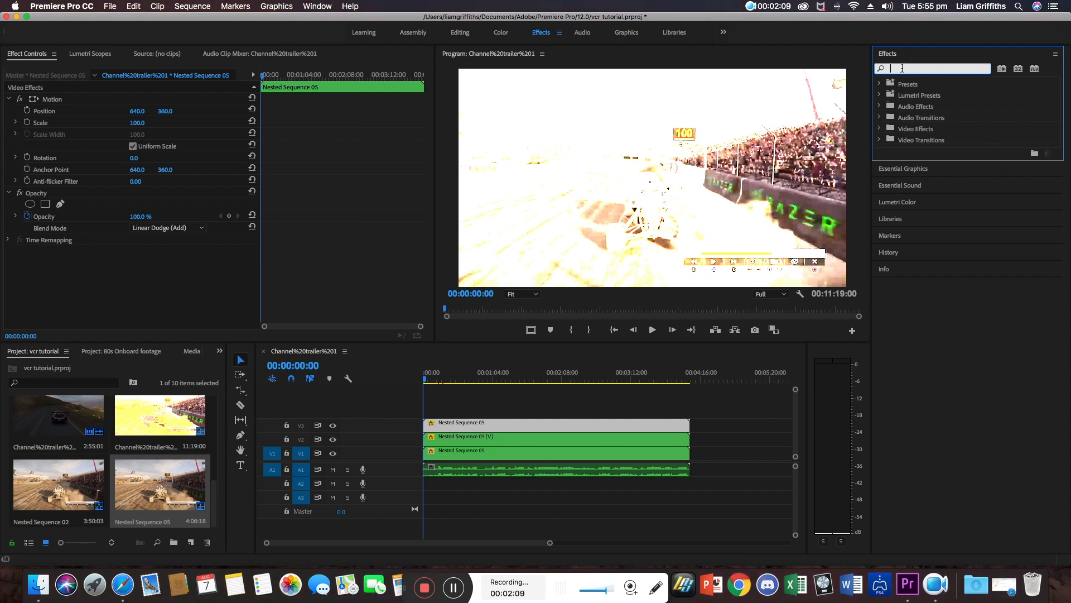
text(regb)
key(BackSpace)
key(BackSpace)
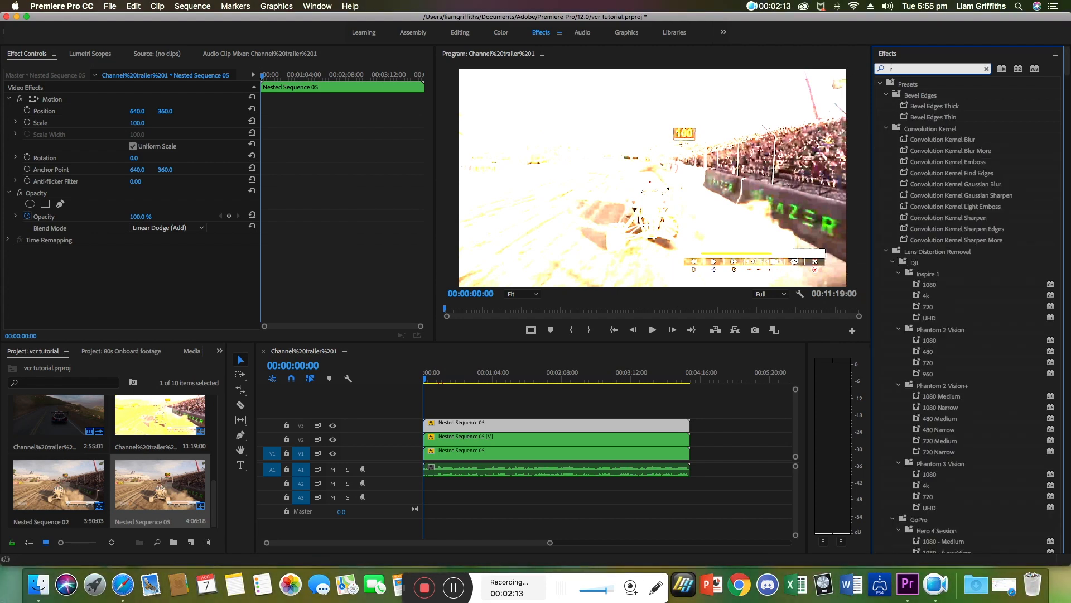
text(gb)
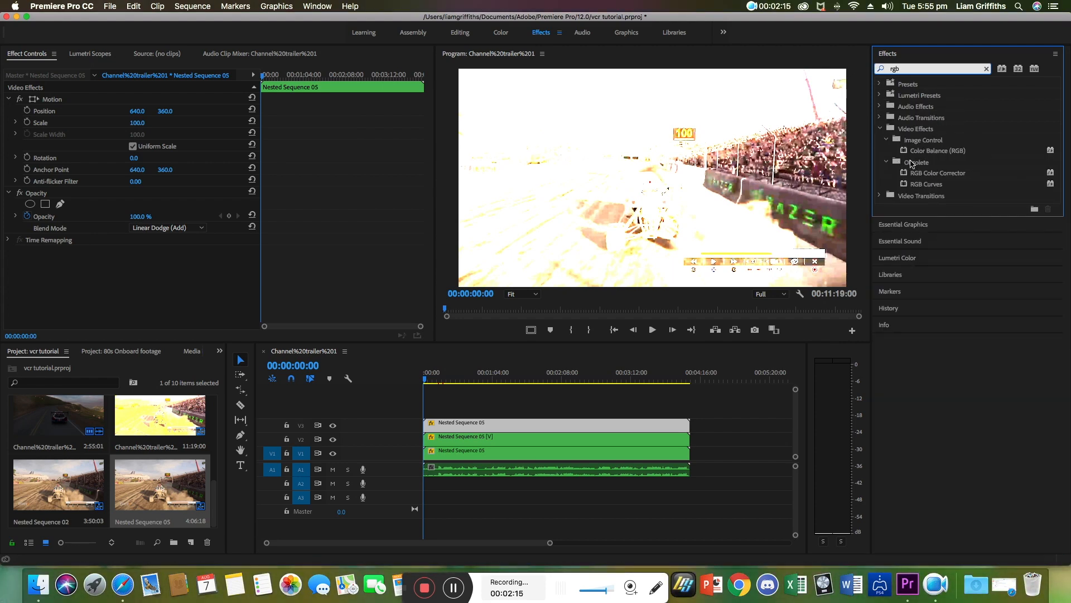
drag(915, 152, 495, 454)
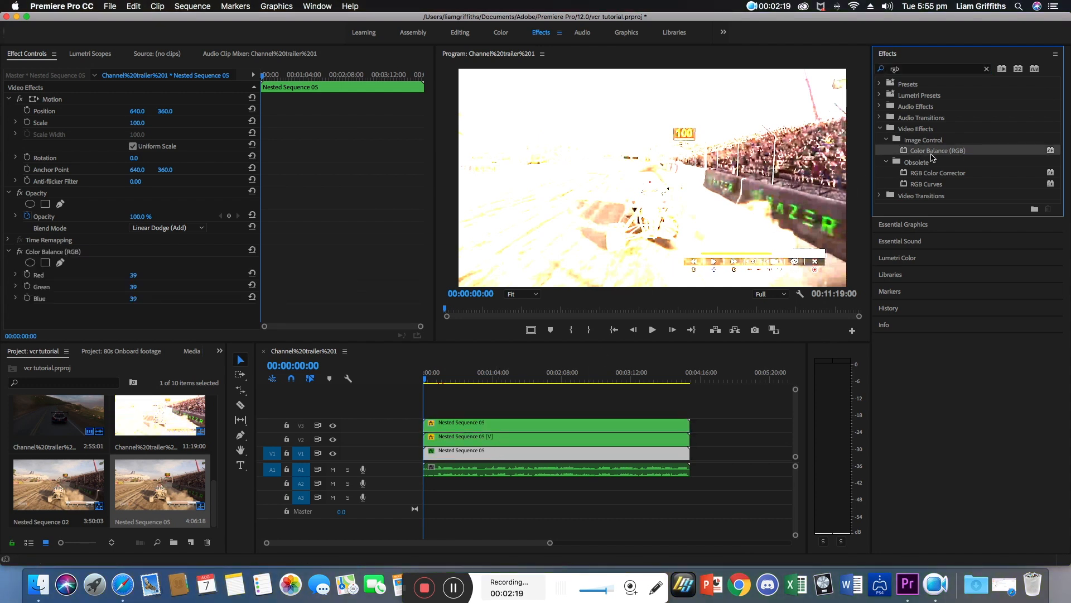
Set the bottom clip's Color Balance to Red 100, Green 0 and Blue 0.
click(493, 441)
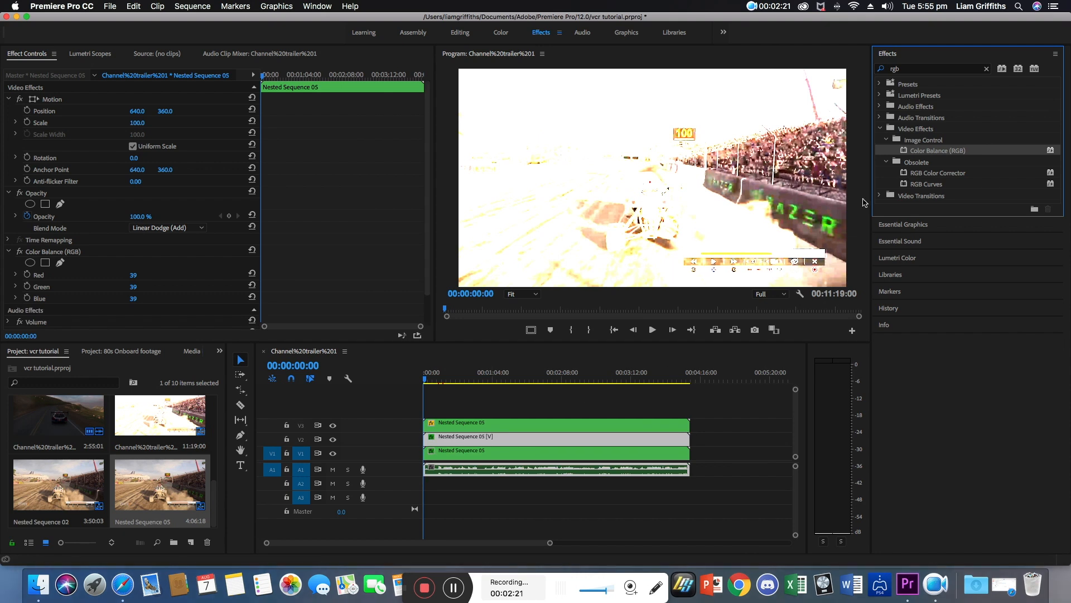
click(503, 429)
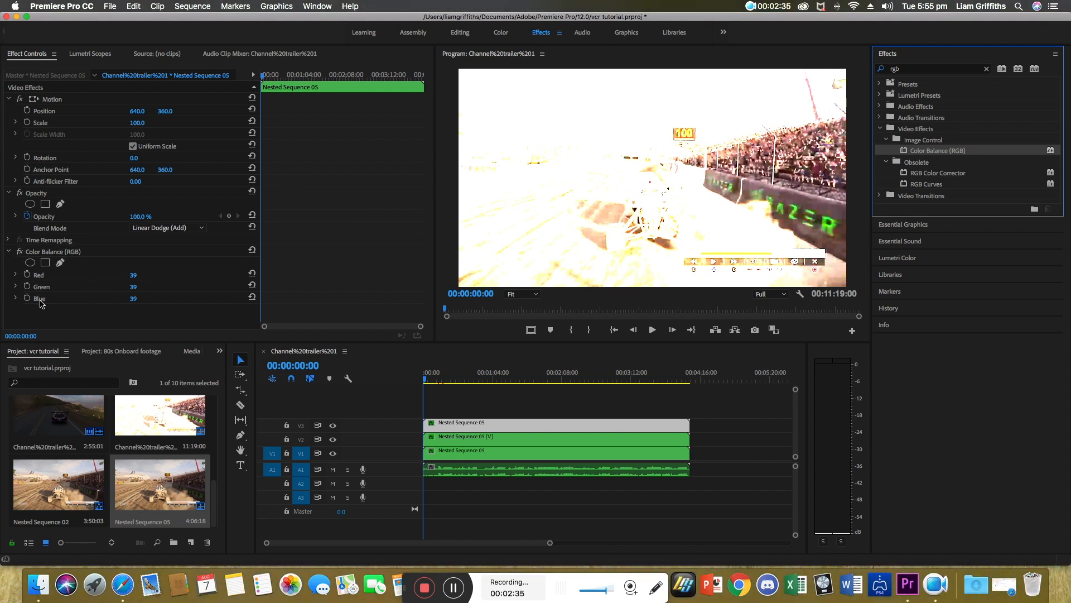
click(448, 450)
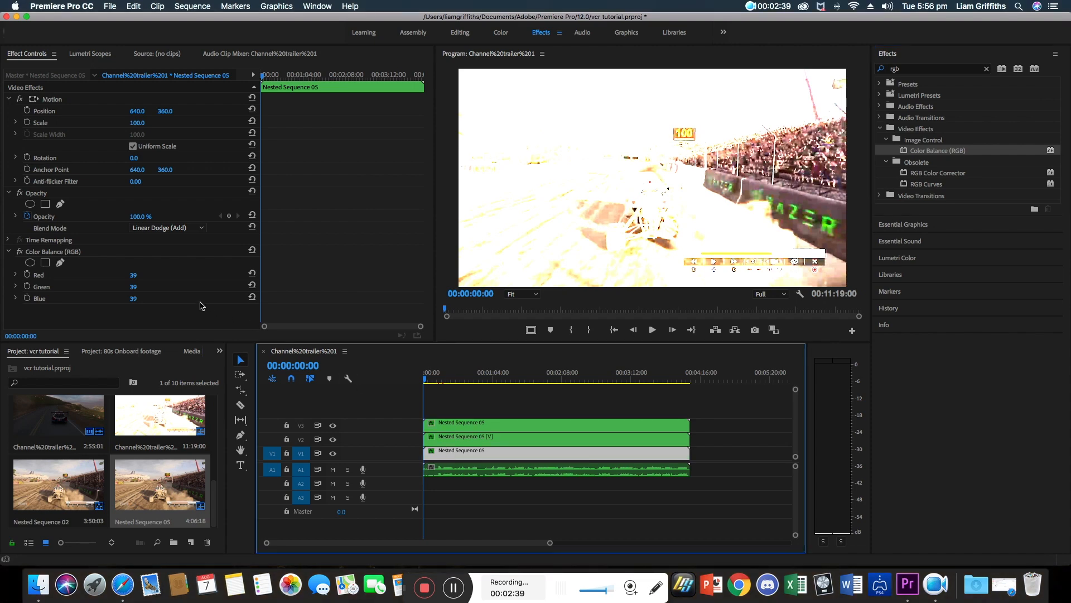
mouse_move(139, 288)
mouse_down()
mouse_move(82, 289)
mouse_move(135, 299)
mouse_up()
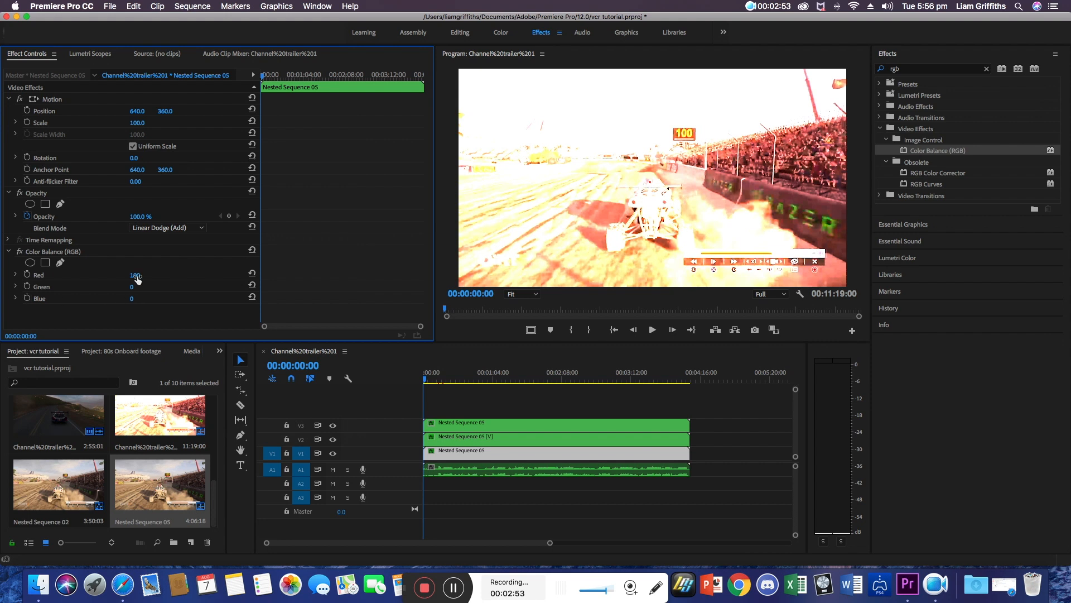
Set the middle clip's Color Balance to Red 0, Green 100 and Blue 0.
click(475, 439)
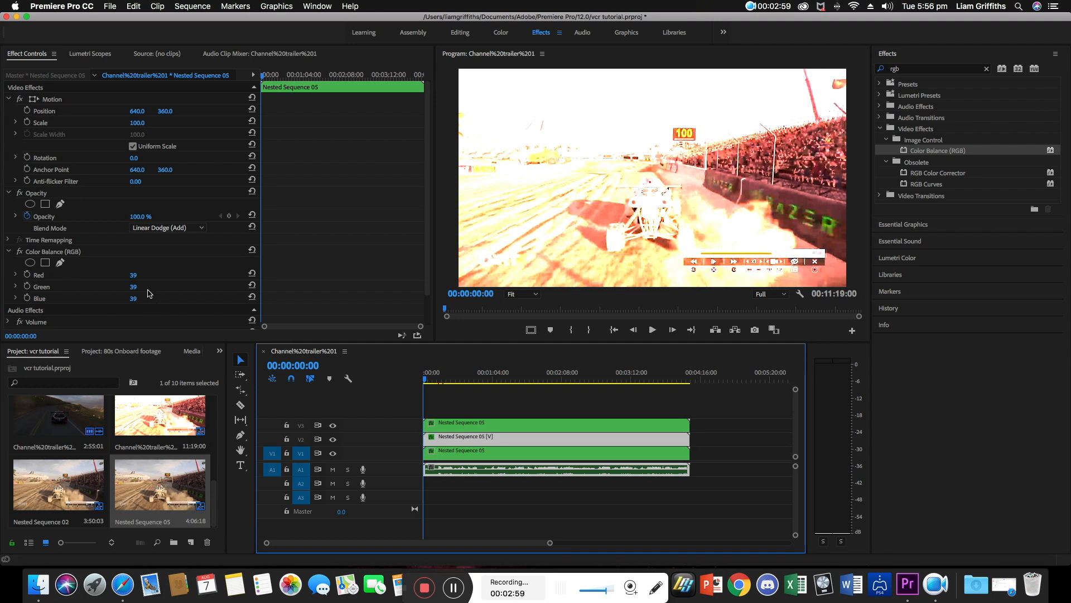
click(134, 275)
drag(133, 275, 79, 299)
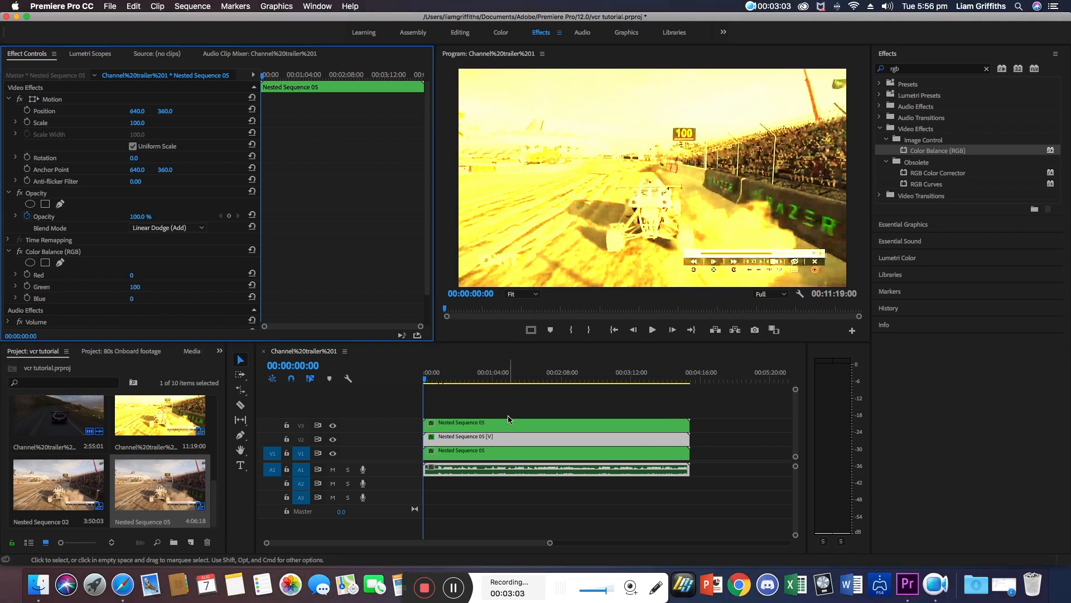
Set the top clip's Color Balance to Red 0, Green 0 and Blue 100.
click(466, 424)
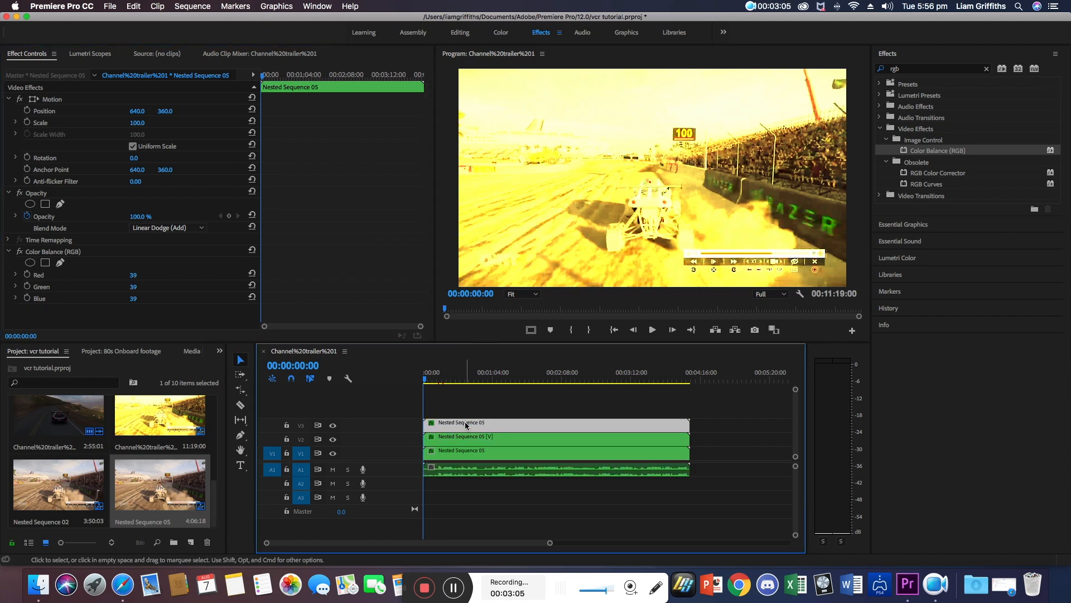
drag(136, 276, 111, 287)
drag(135, 299, 169, 299)
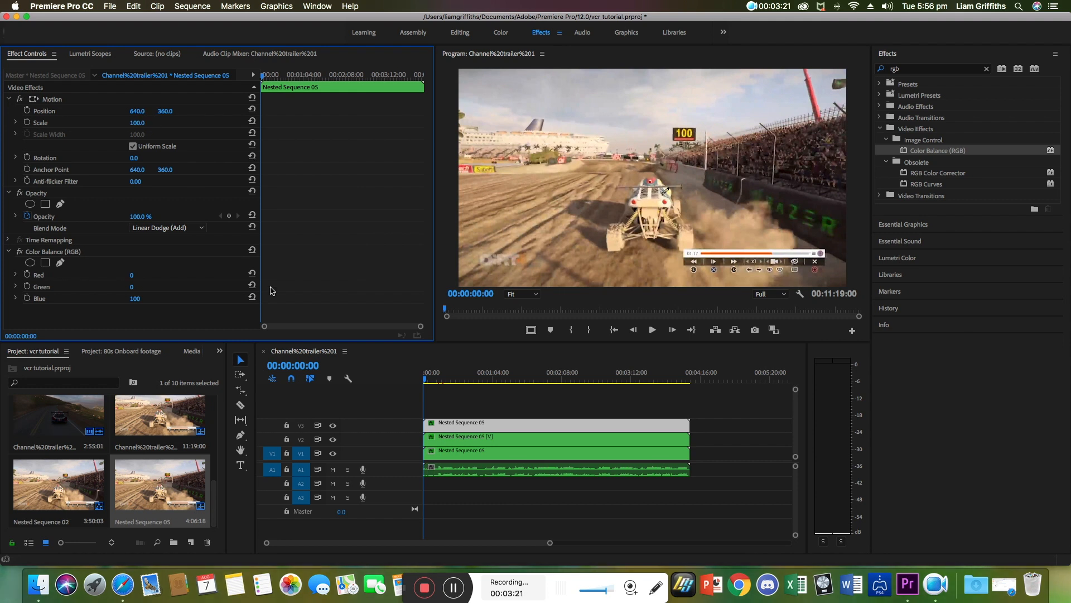
Shift the top clip's horizontal position slightly to offset its colour layer.
click(487, 424)
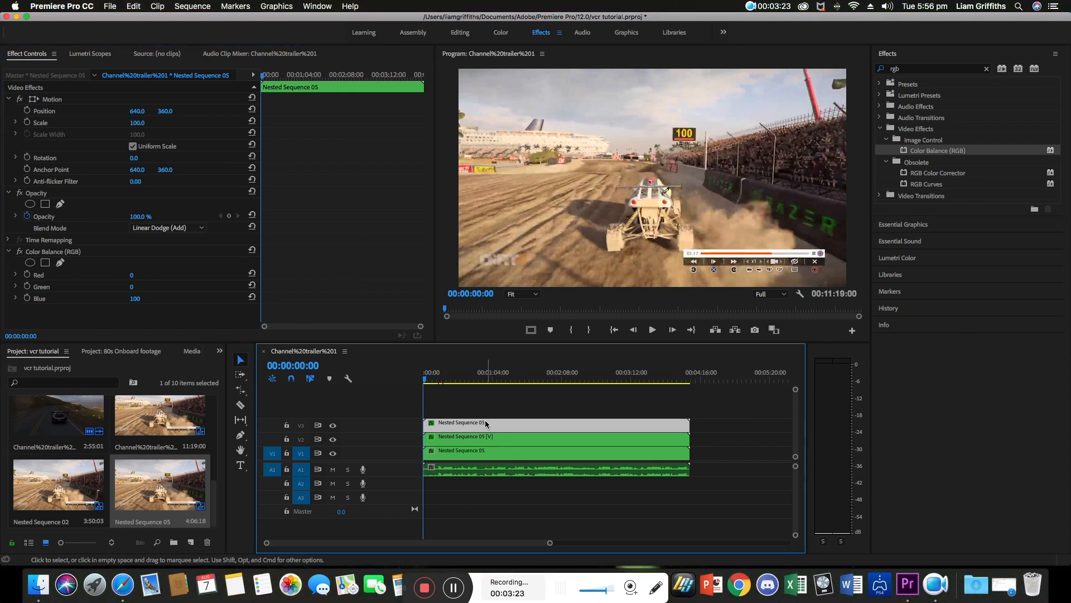
click(139, 110)
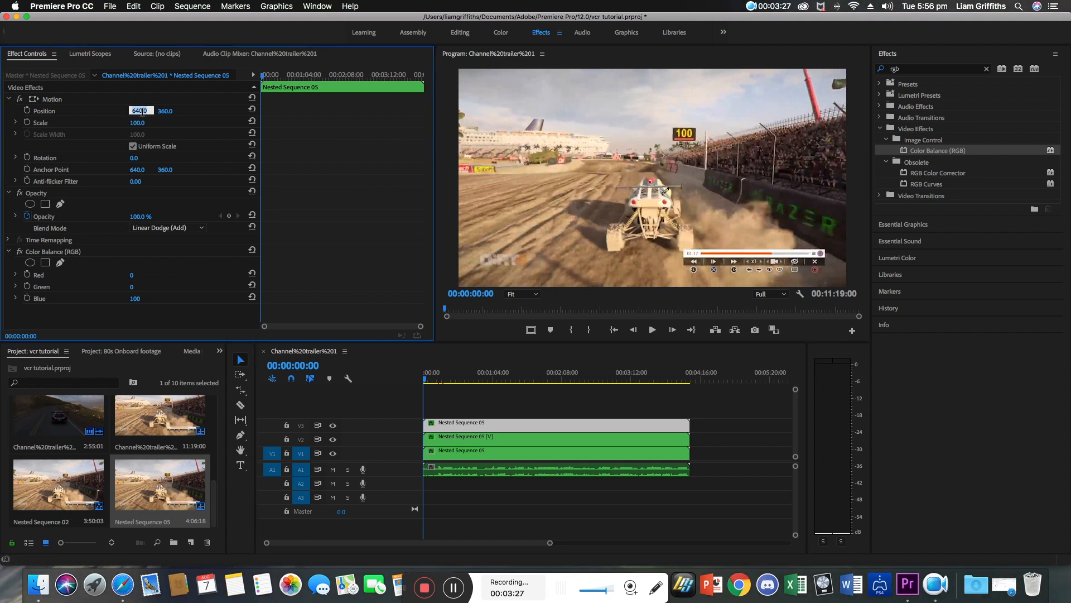
click(94, 109)
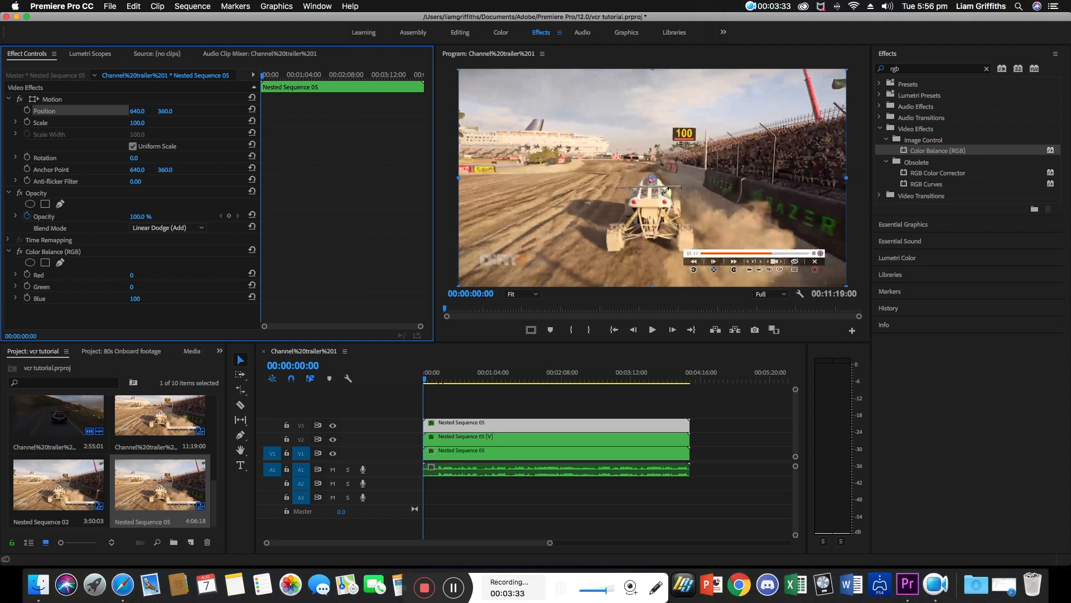
mouse_move(137, 111)
mouse_down()
mouse_move(120, 111)
mouse_move(391, 111)
mouse_move(133, 111)
mouse_up()
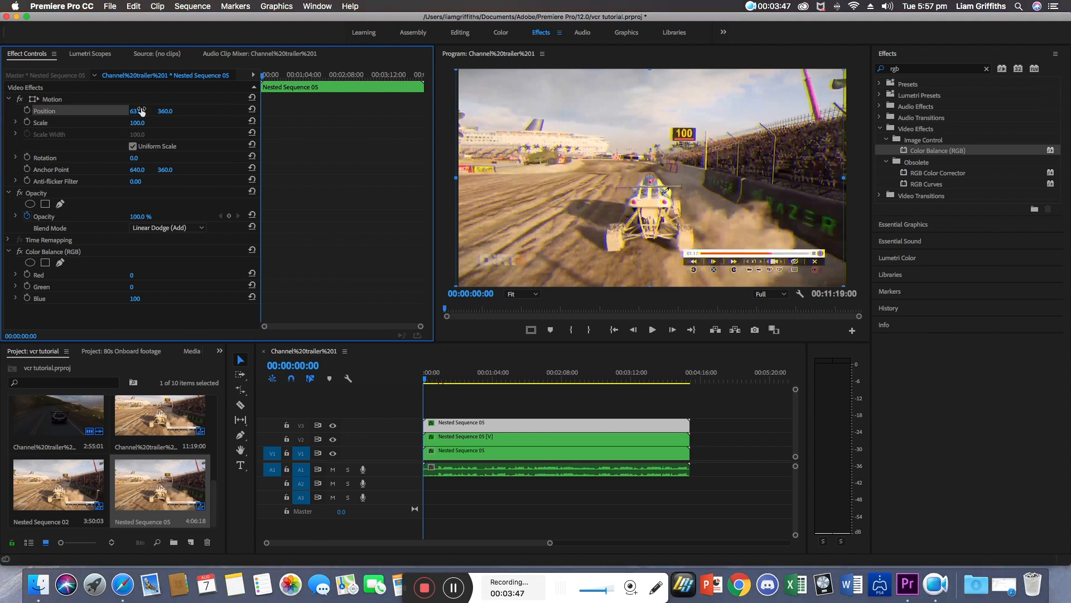
Set the bottom clip's vertical position to 366.
click(466, 452)
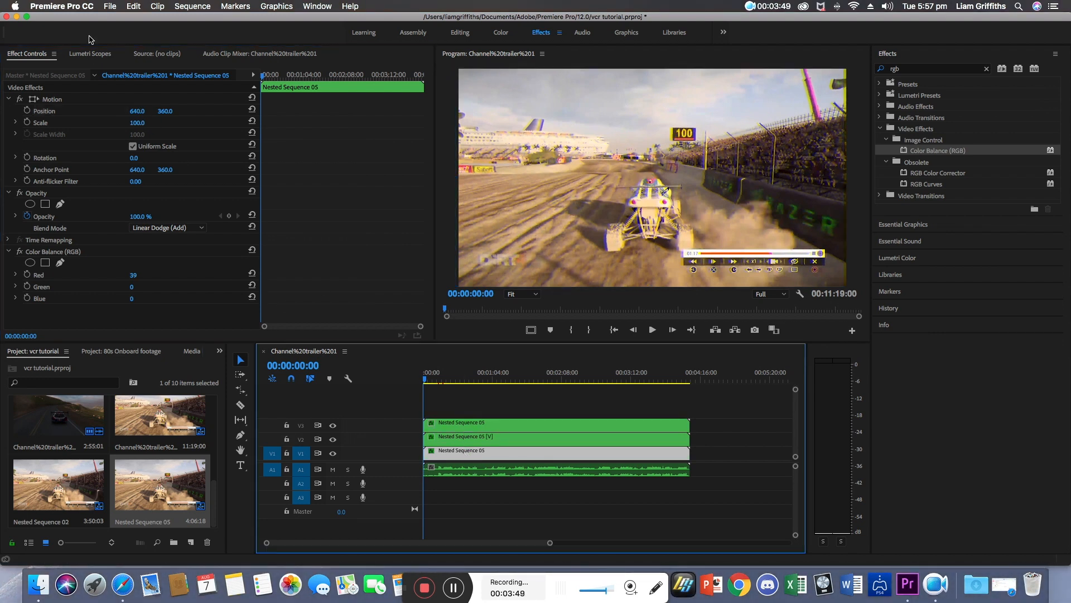
click(162, 112)
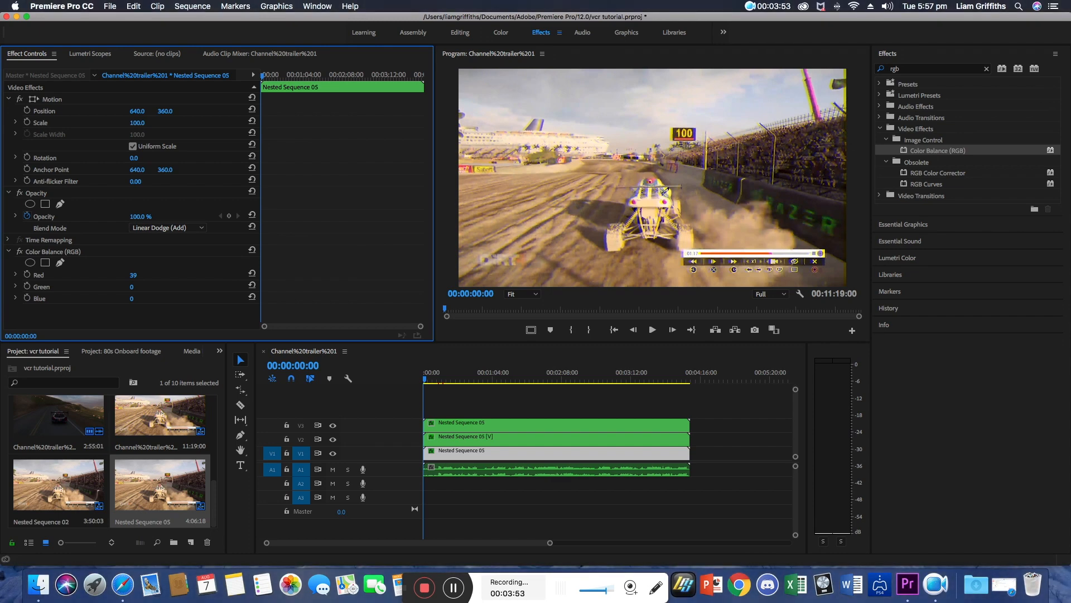
mouse_move(162, 113)
mouse_down()
mouse_move(181, 113)
mouse_move(165, 112)
mouse_up()
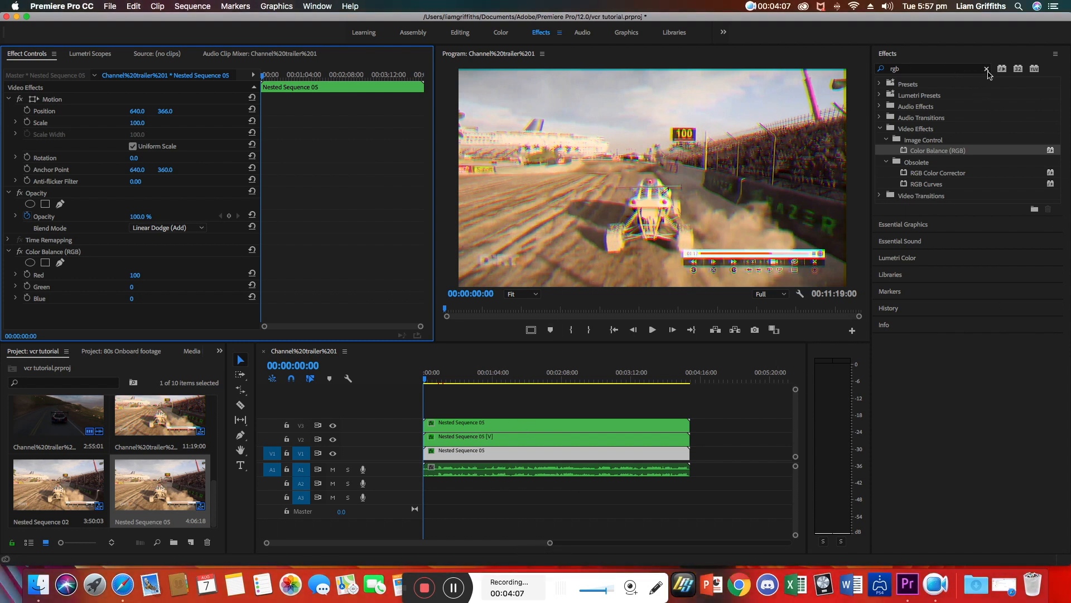
scroll(92, 468, up, 5)
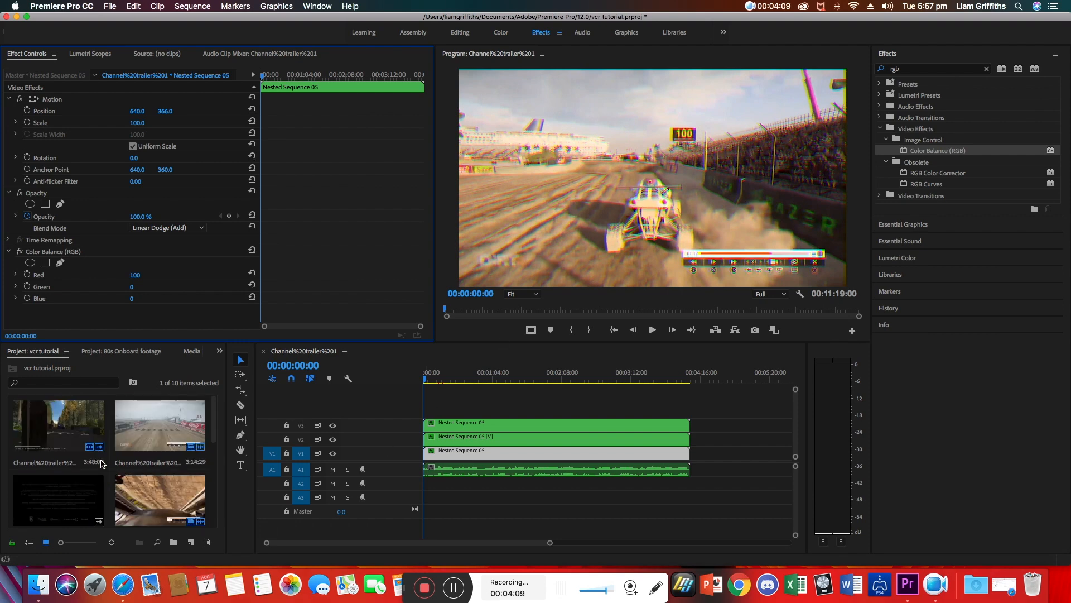
scroll(102, 463, down, 5)
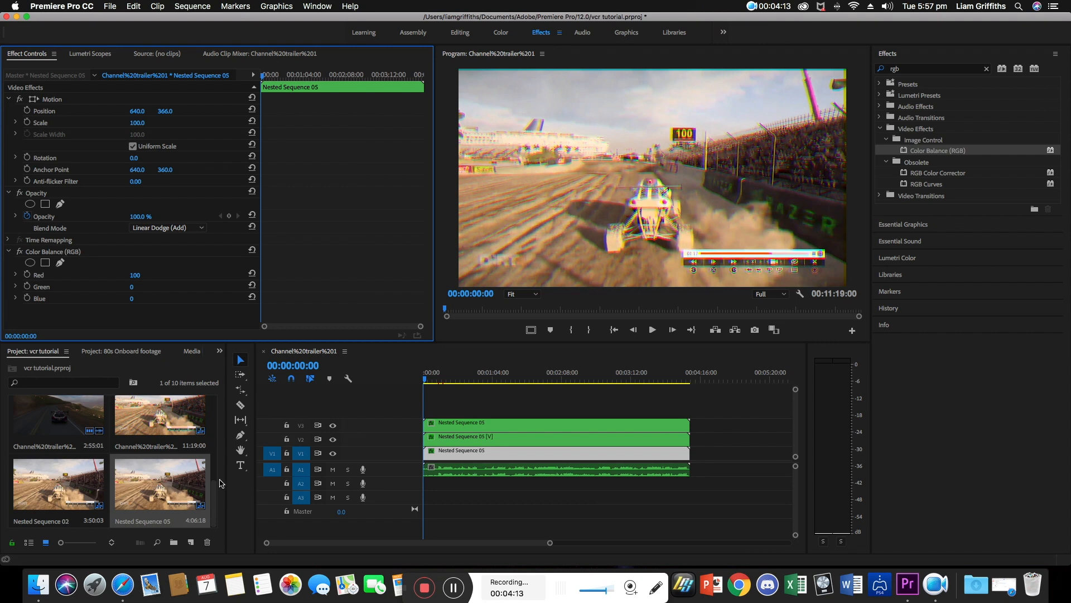
drag(225, 481, 301, 485)
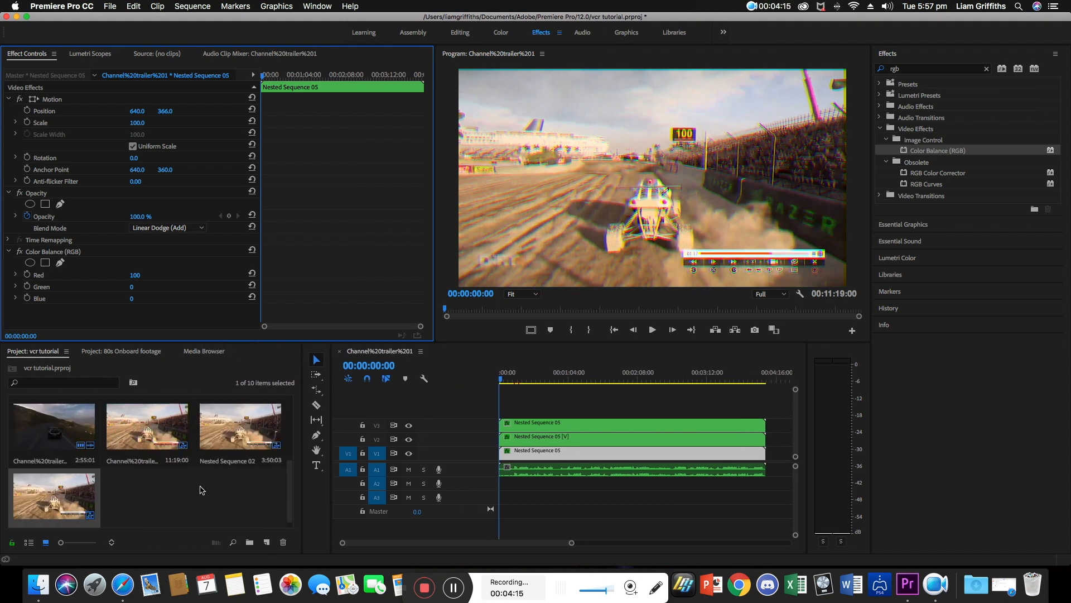
Create a new adjustment layer of 1280 x 1080 at 23.976 fps with square pixels.
right_click(156, 495)
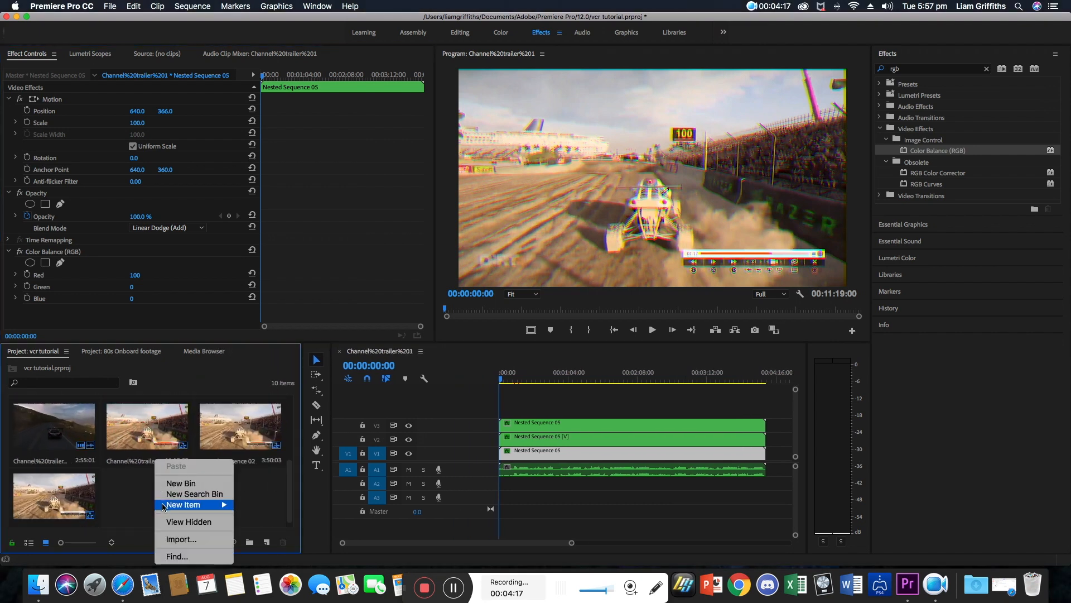
mouse_move(221, 506)
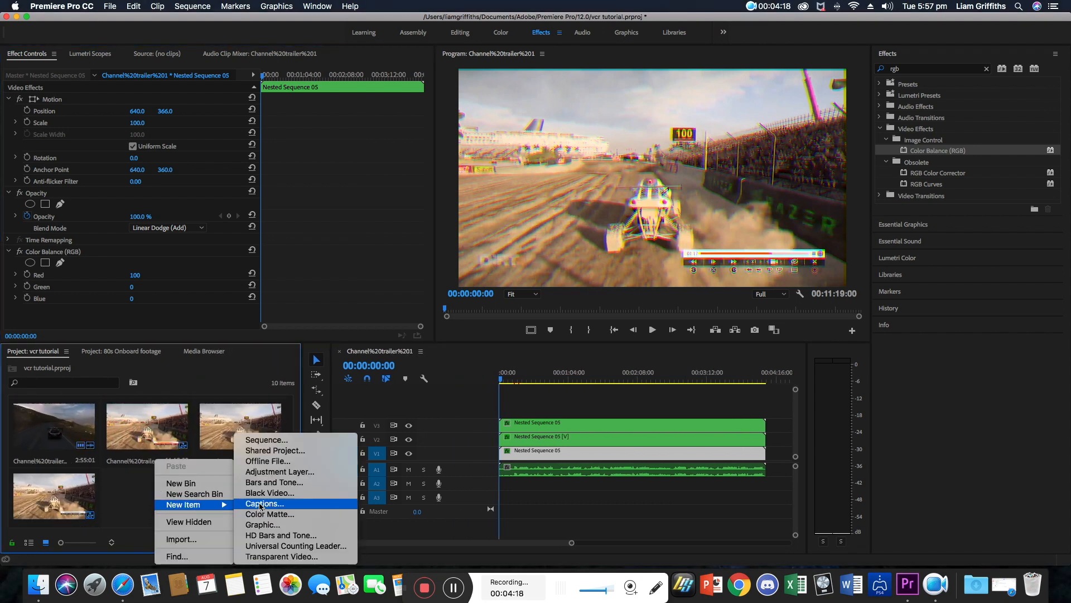
click(277, 473)
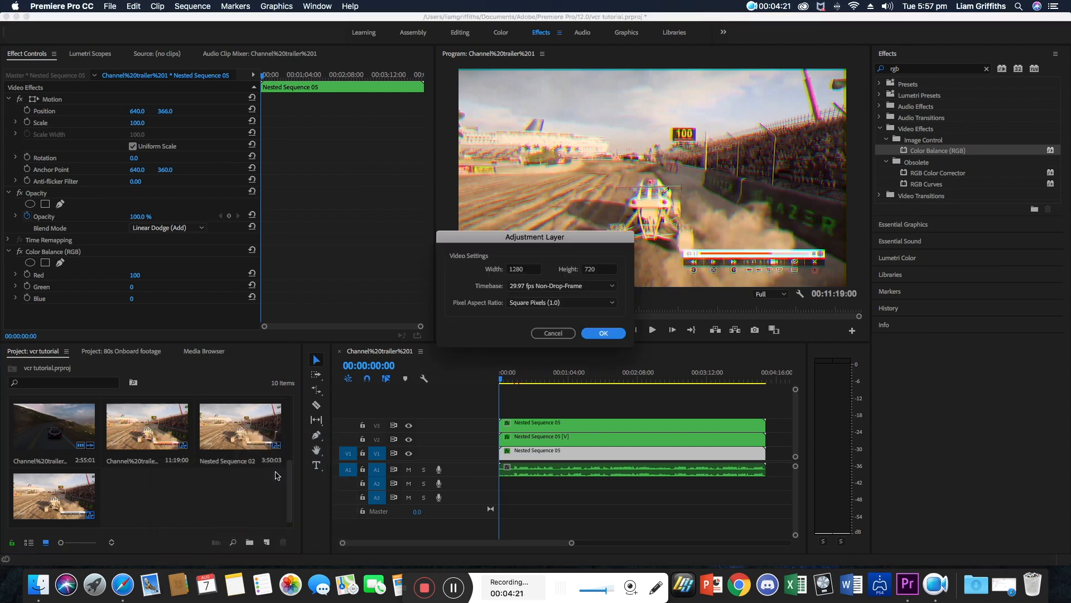
click(598, 272)
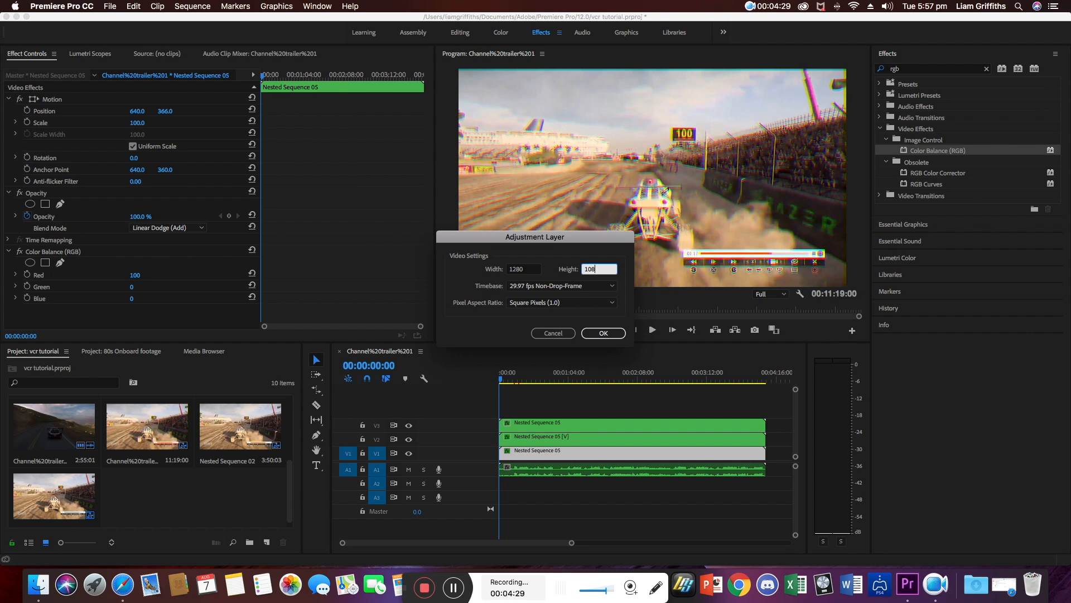
click(550, 286)
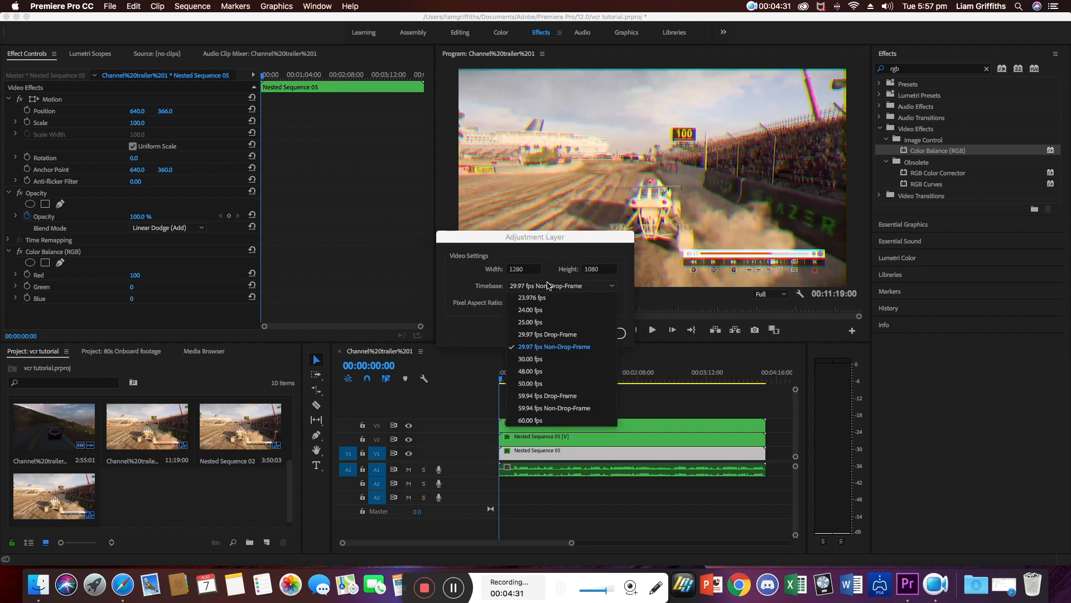
click(538, 299)
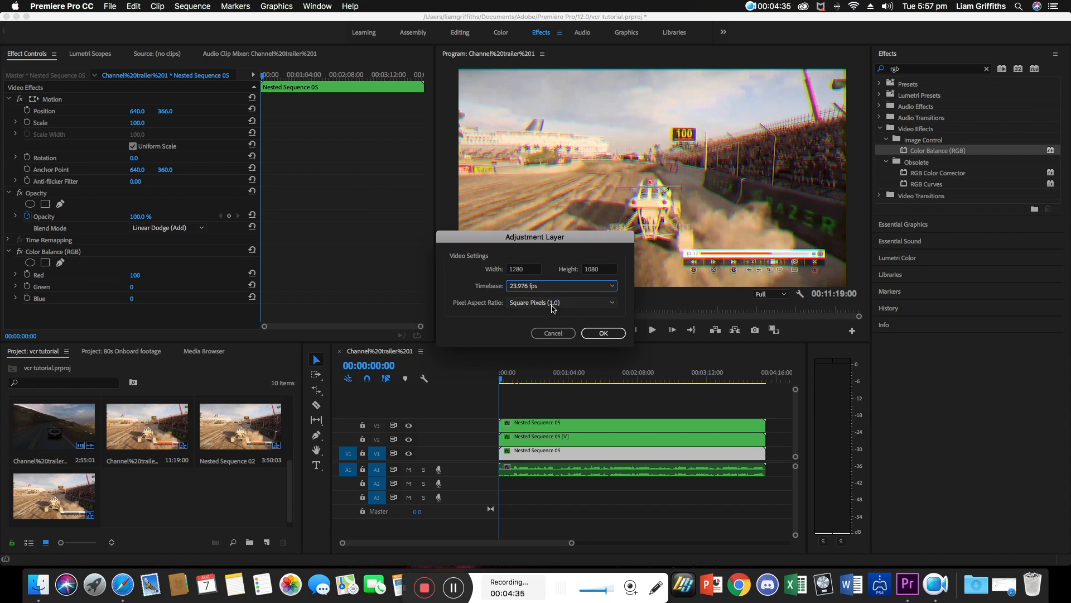
click(552, 308)
click(555, 307)
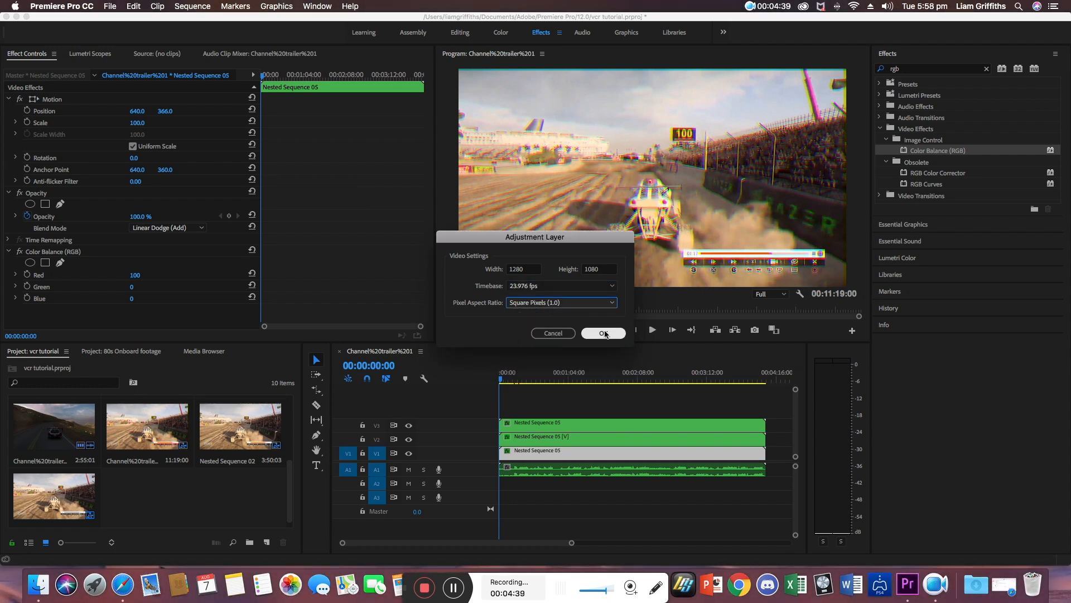
click(604, 334)
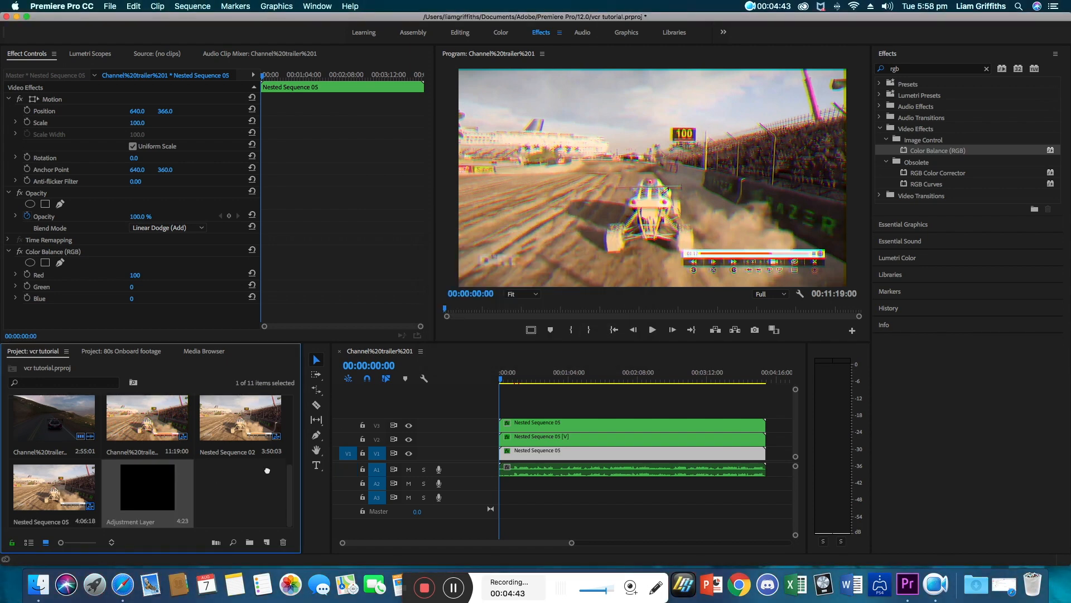
Place the adjustment layer on track V4 above the nested sequences and extend it to their full length.
drag(267, 470, 506, 409)
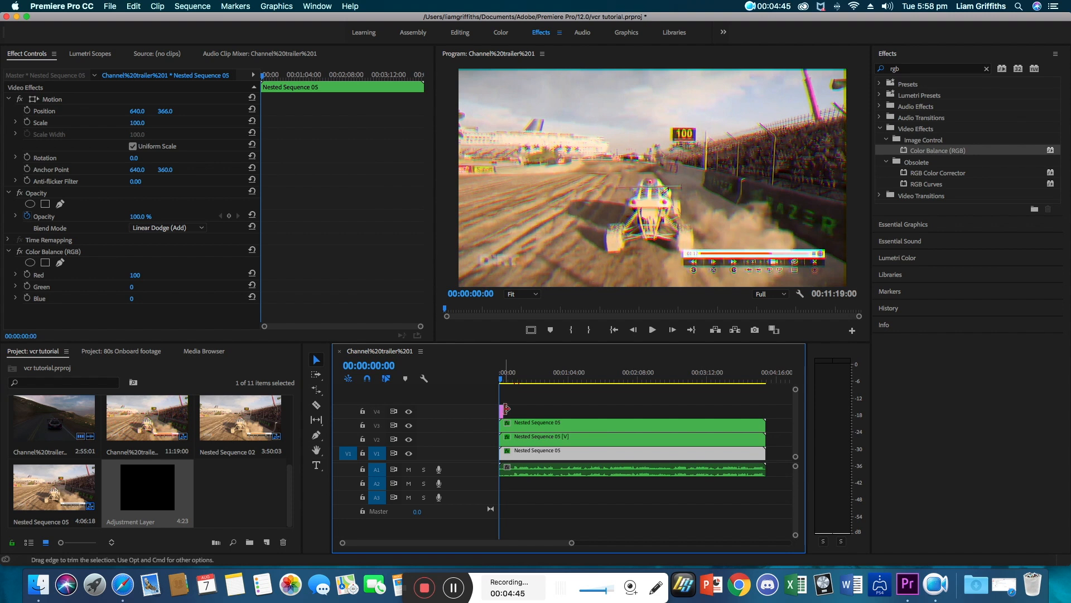
click(504, 411)
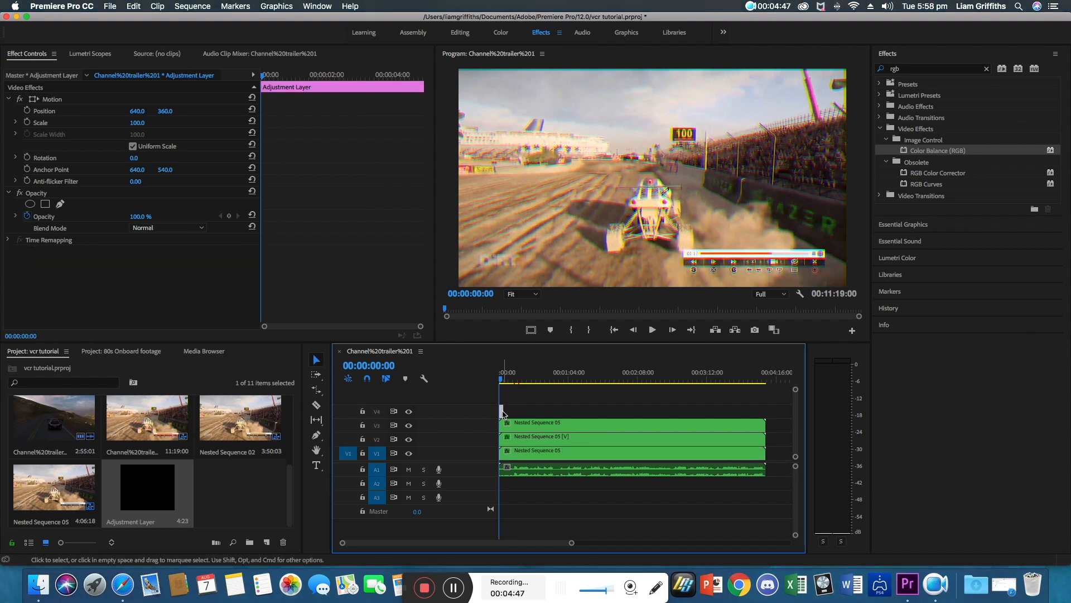
click(504, 413)
click(504, 413)
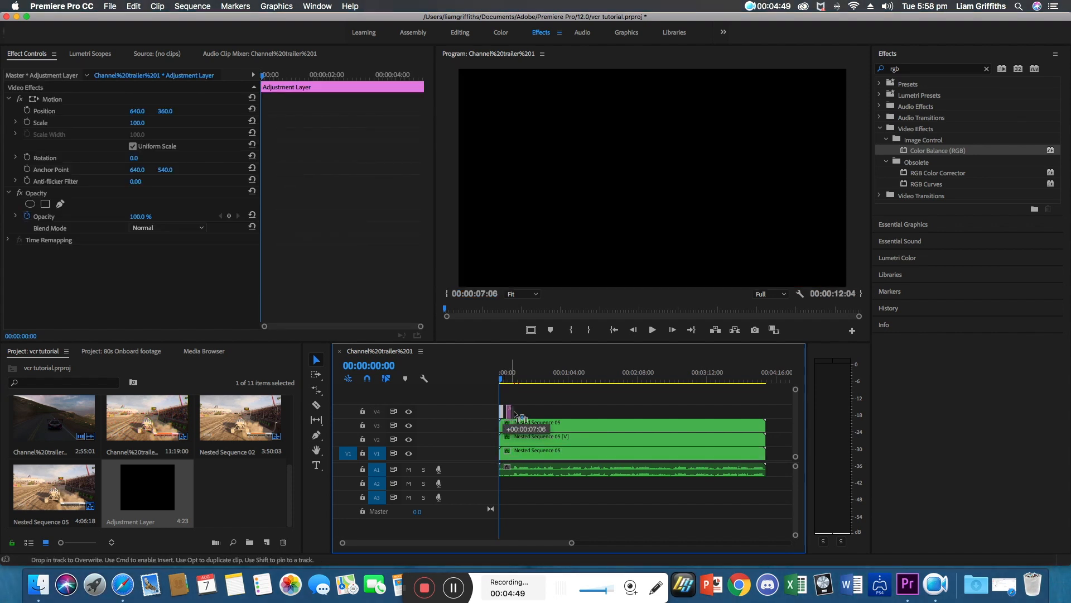
drag(510, 411, 766, 413)
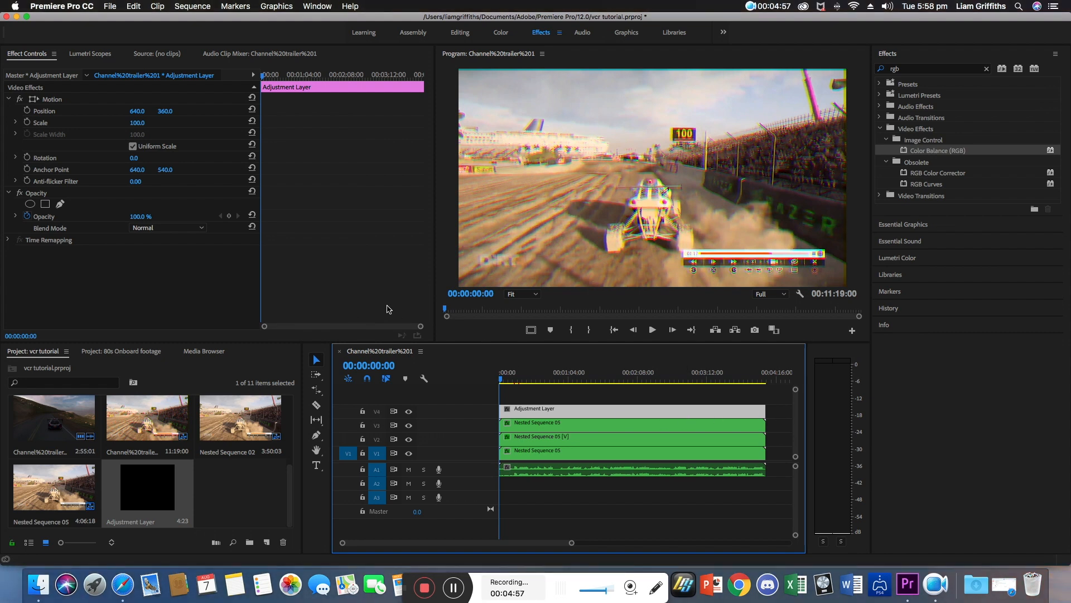
Search the effects for wave warp and apply Wave Warp to the adjustment layer.
click(988, 69)
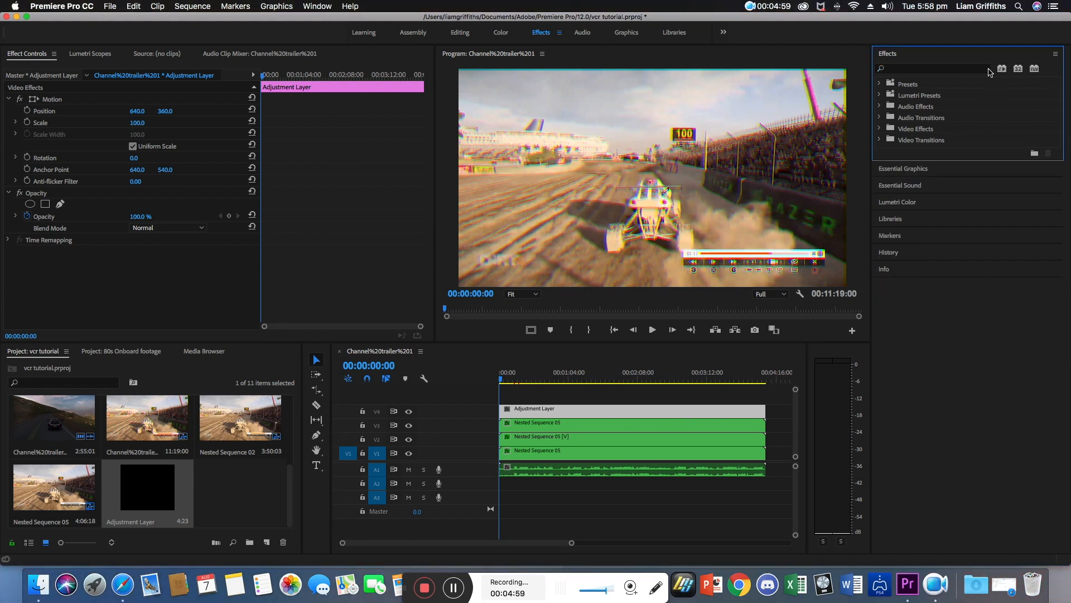
click(951, 71)
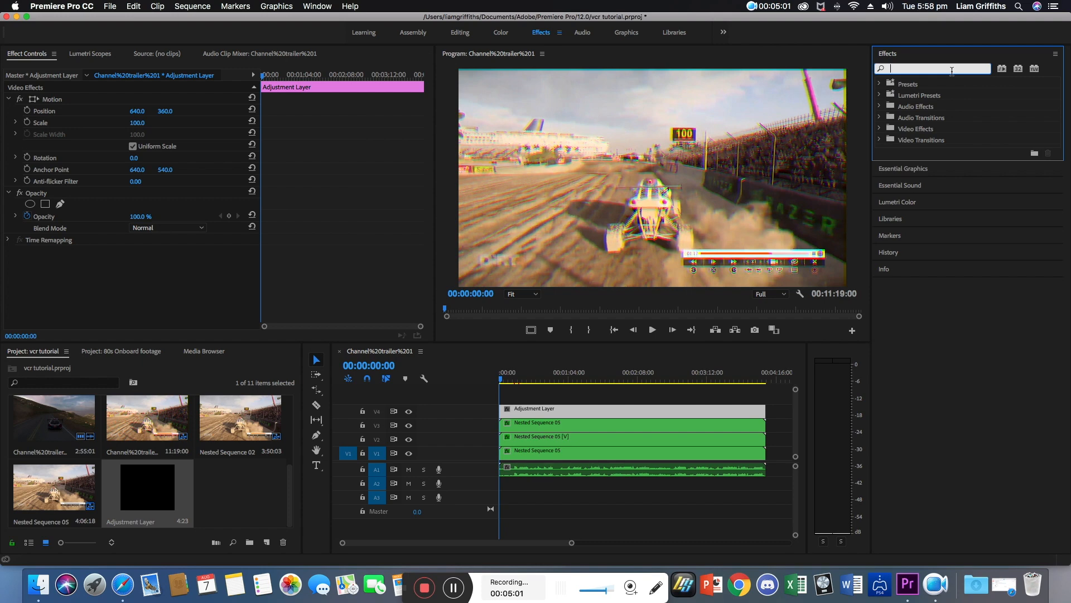
text(wave)
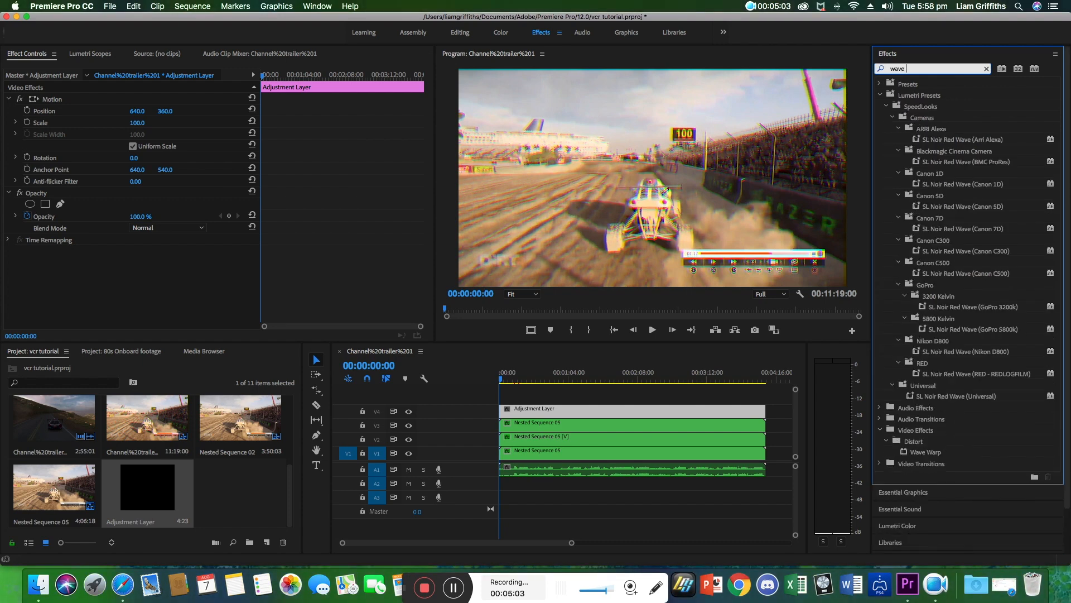
text( warp)
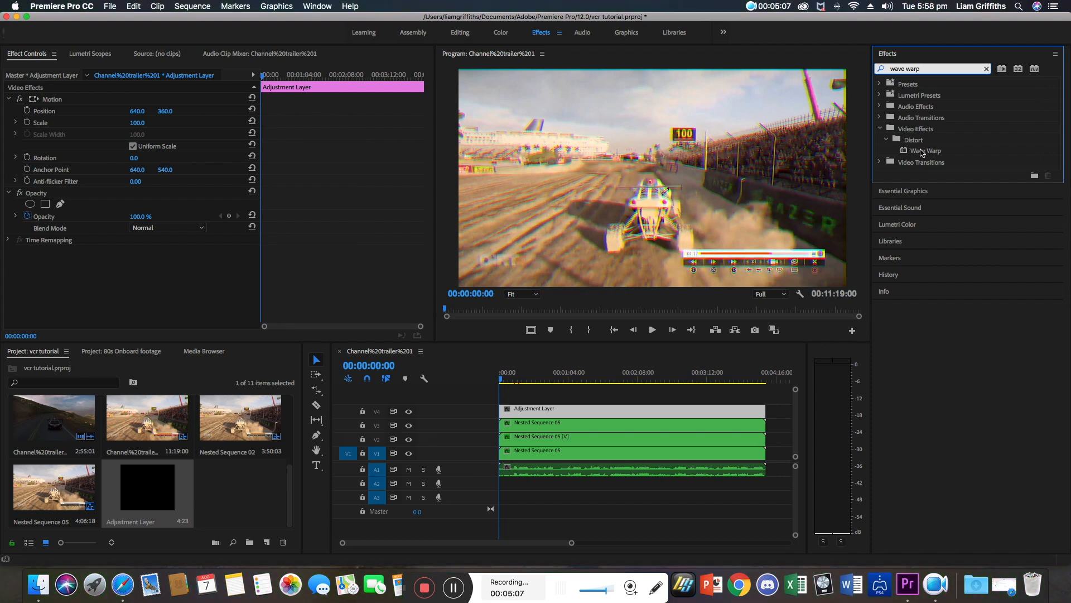
drag(921, 151, 883, 159)
drag(532, 380, 531, 410)
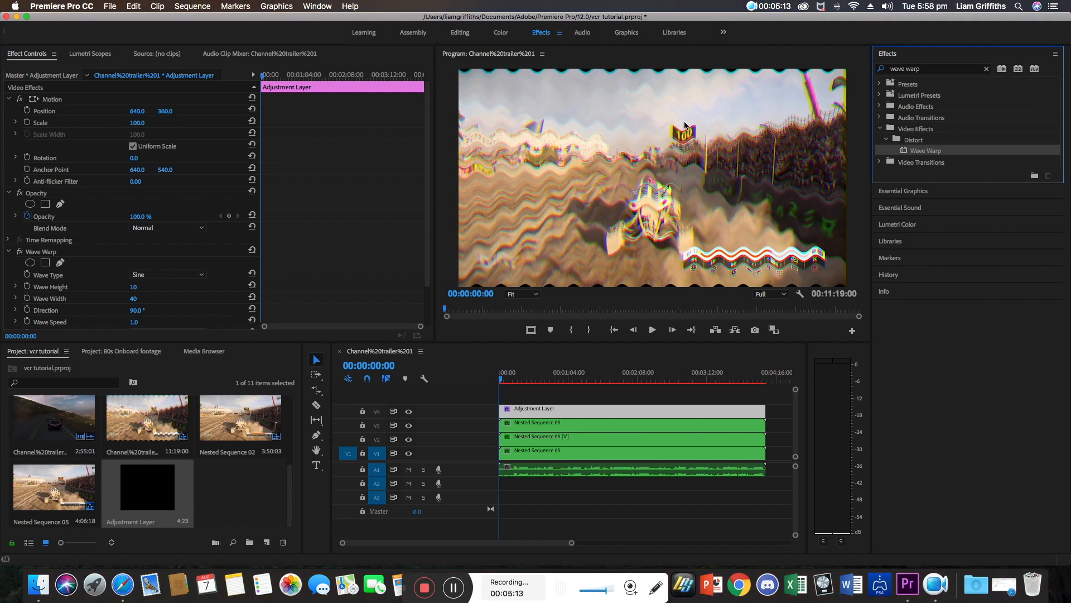
Set Wave Warp's Wave Type to Square and its Wave Width to 1000.
click(194, 278)
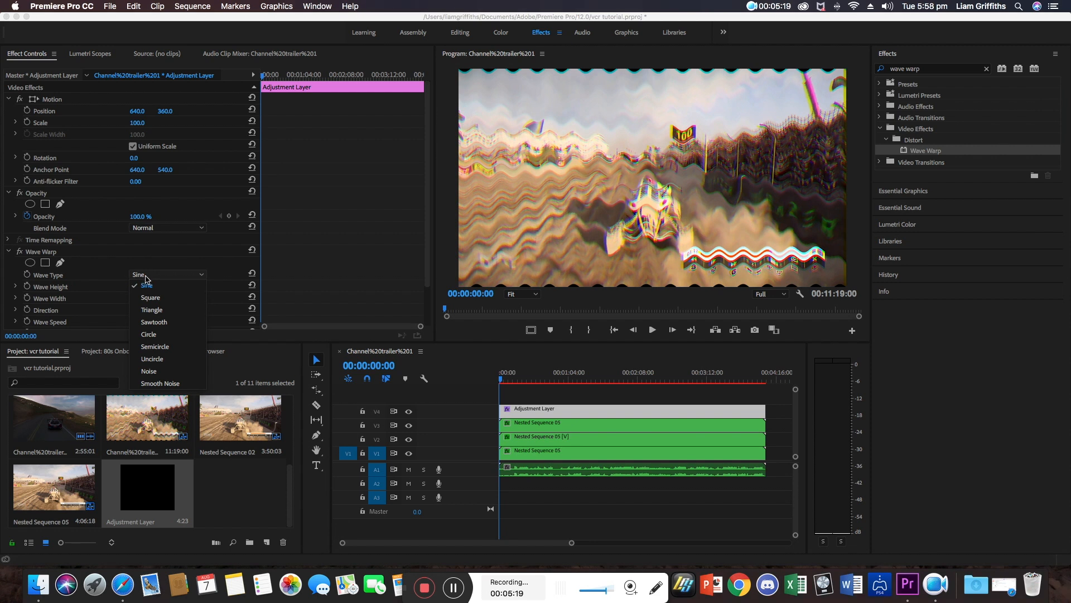
click(169, 298)
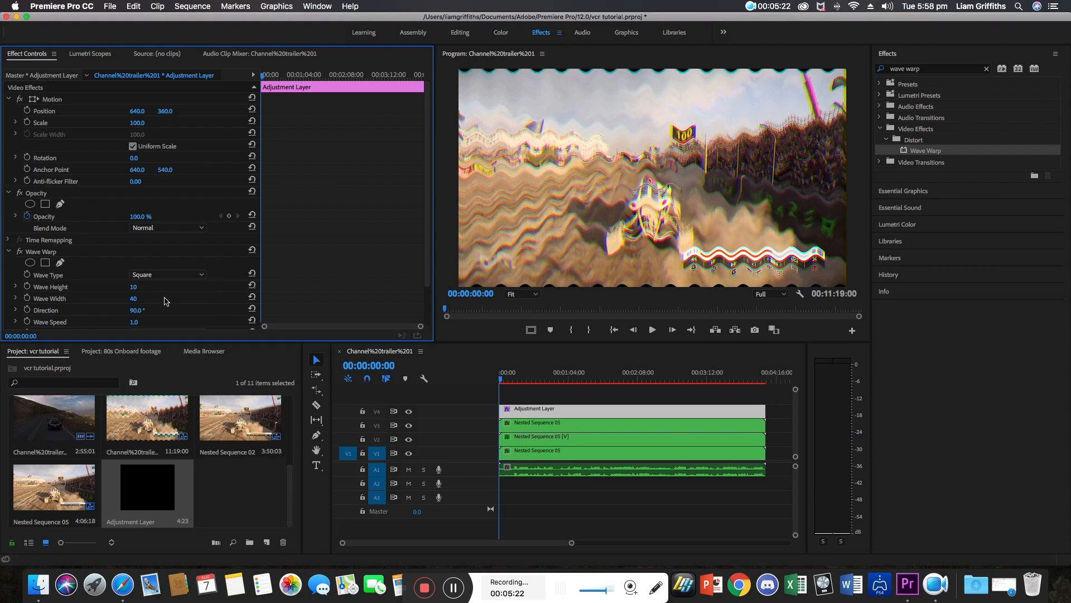
click(134, 299)
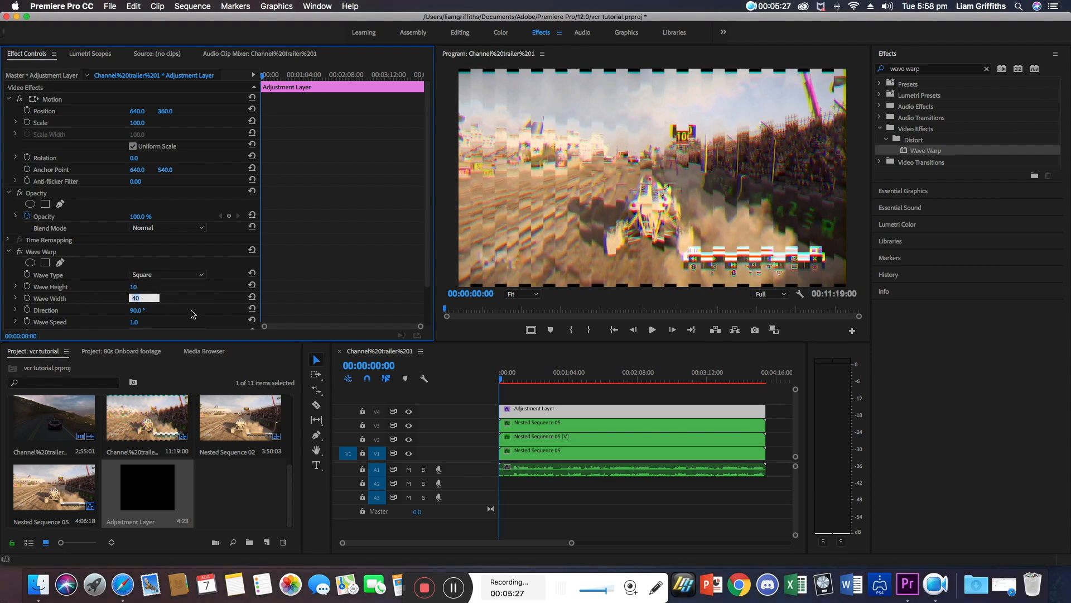
text(1000)
key(Return)
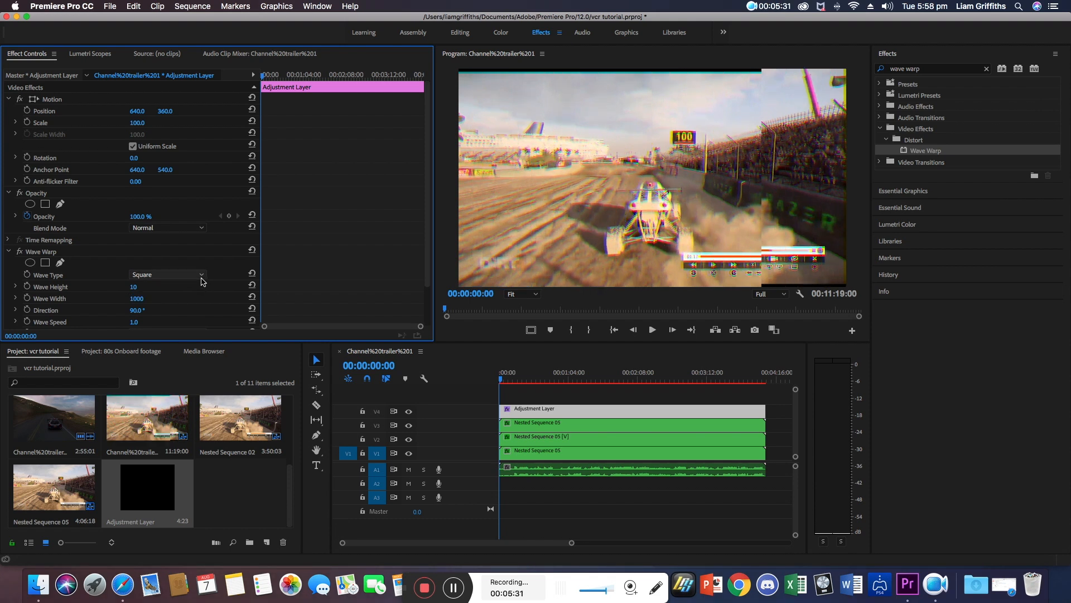
Set Wave Warp's Direction to 0° and its Wave Speed to -0.1.
click(136, 312)
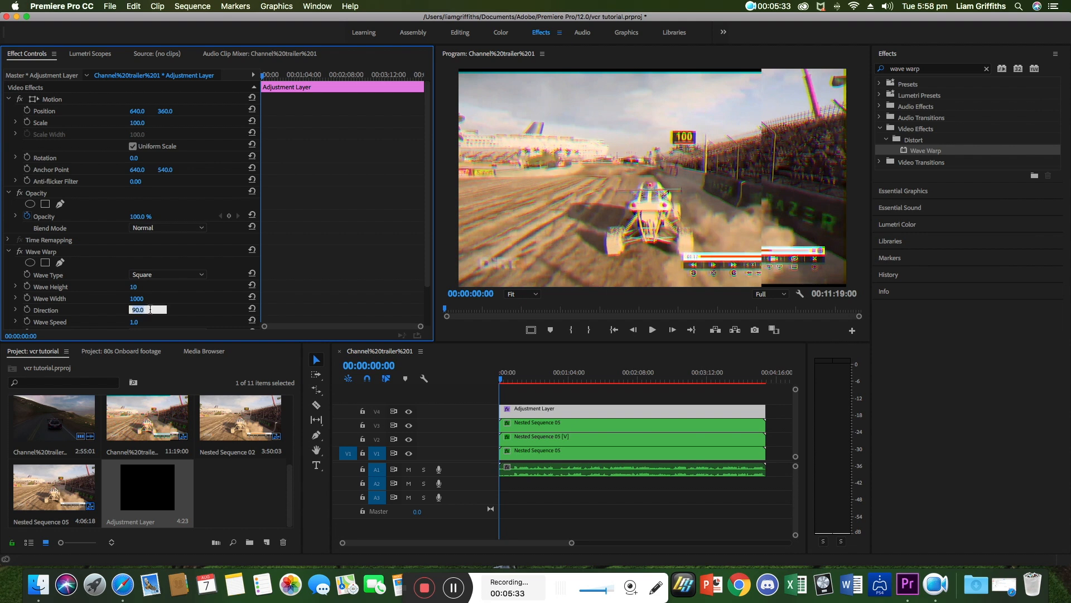
key(Return)
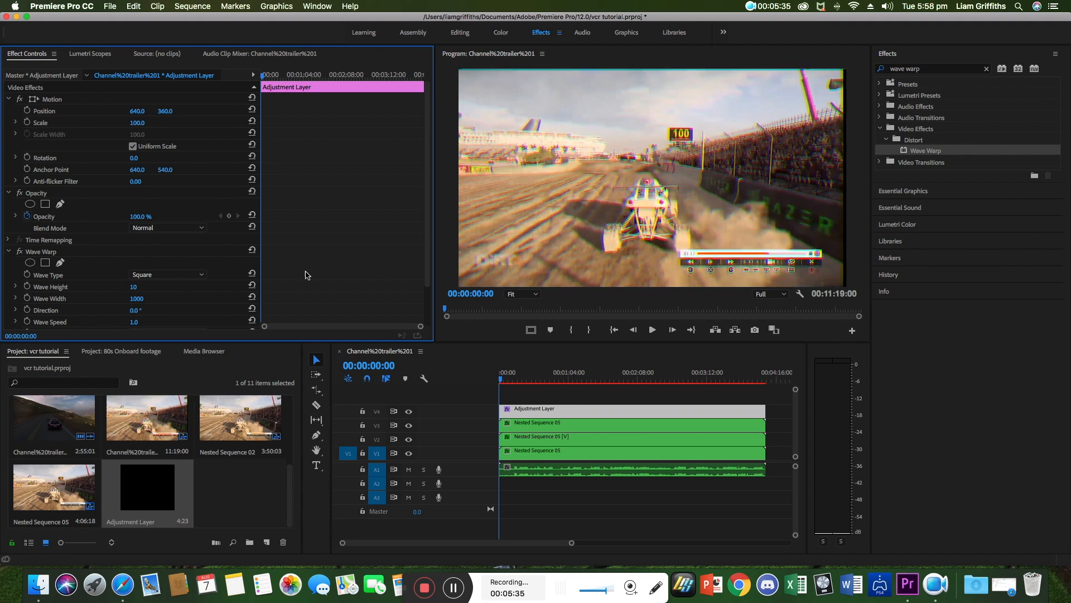
scroll(152, 311, down, 1)
scroll(150, 310, down, 1)
click(133, 300)
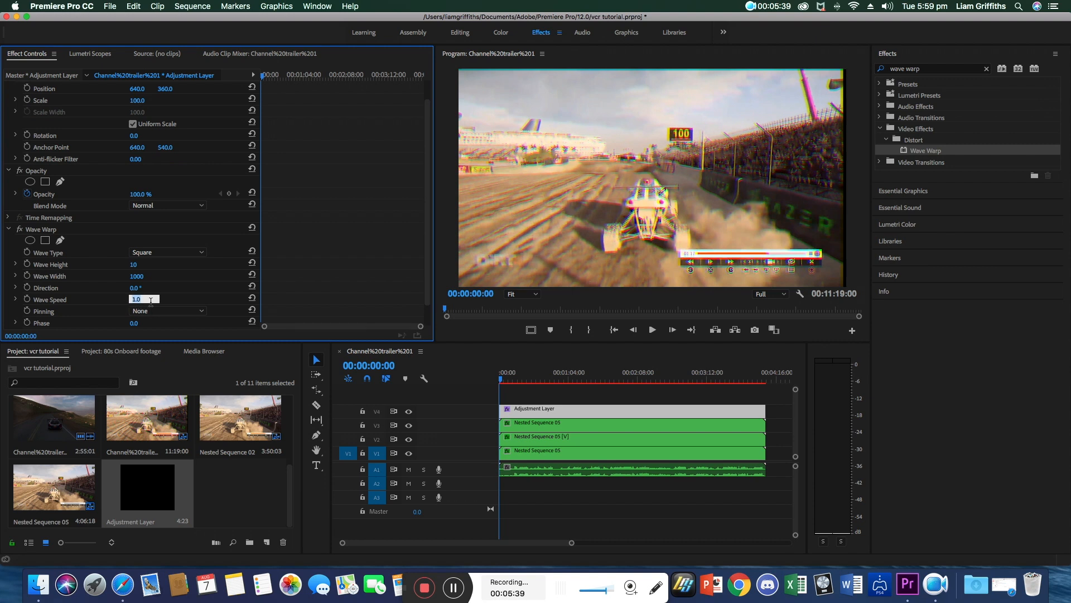
text(-0.1)
key(Return)
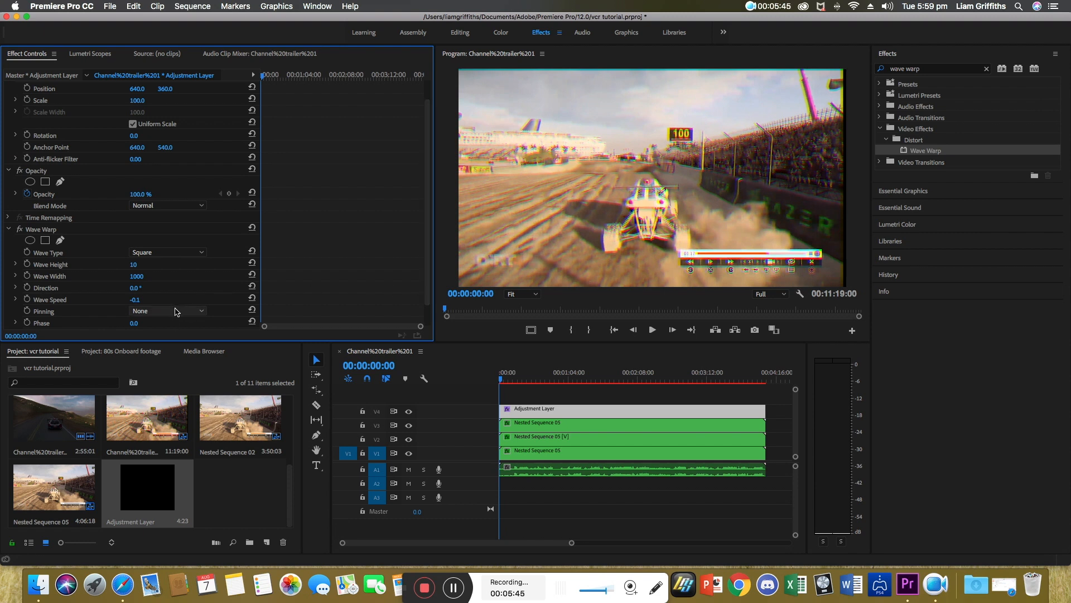
Set Wave Warp's Pinning to All Edges, comparing it against None.
click(176, 311)
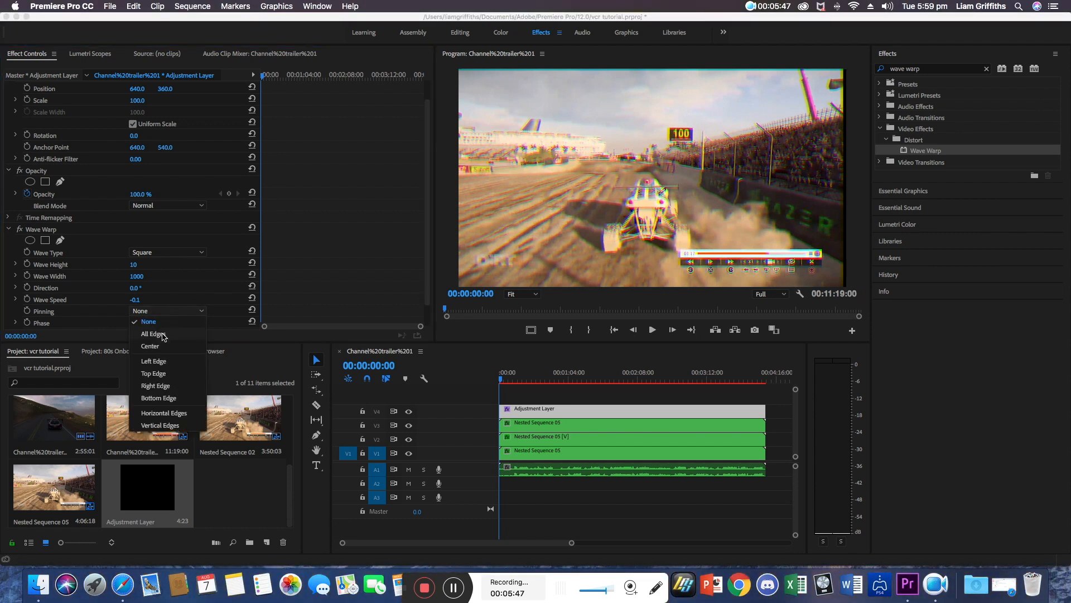
click(162, 334)
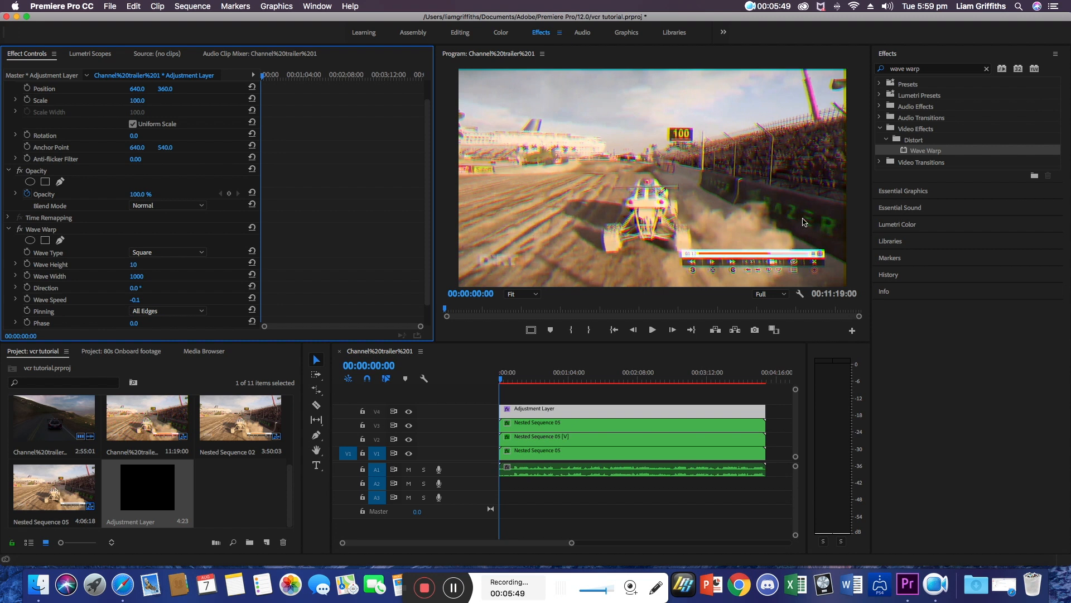
click(168, 310)
click(144, 324)
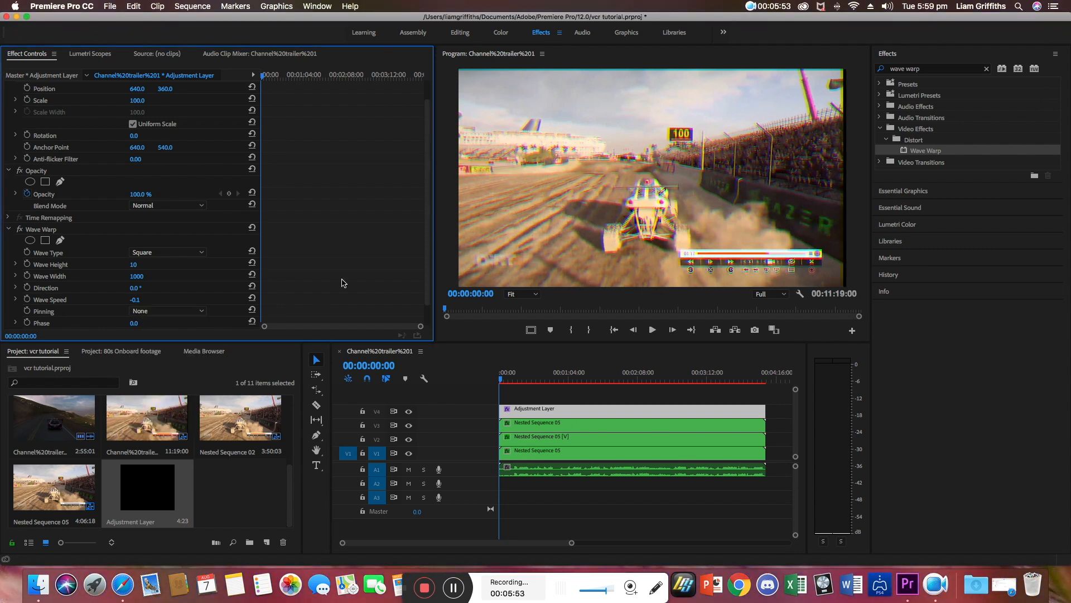
click(159, 311)
click(152, 334)
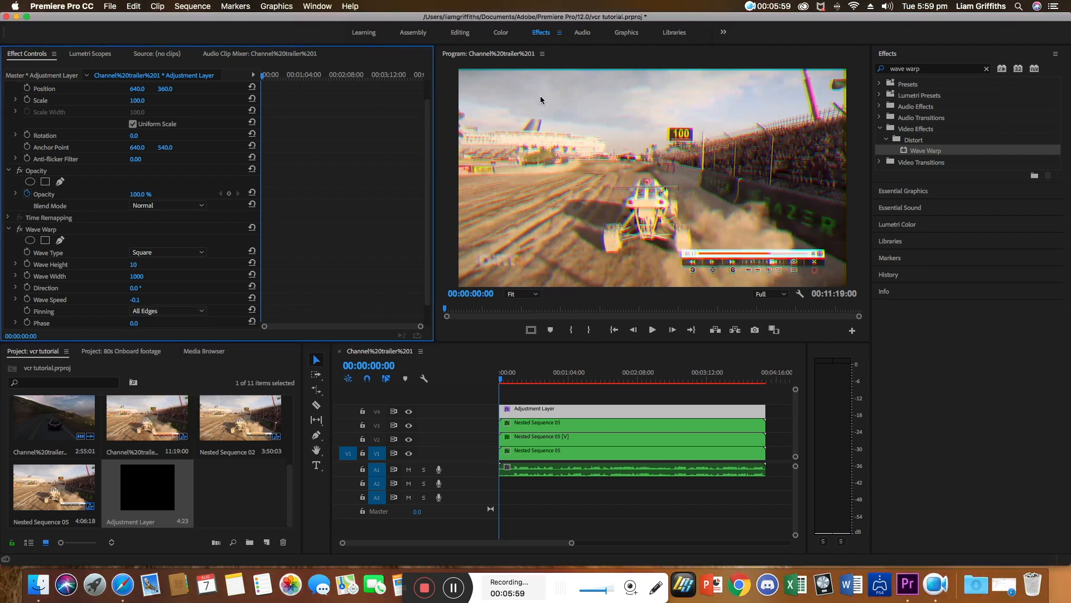
Play back the sequence to preview the glitch effect and return to its start.
key(space)
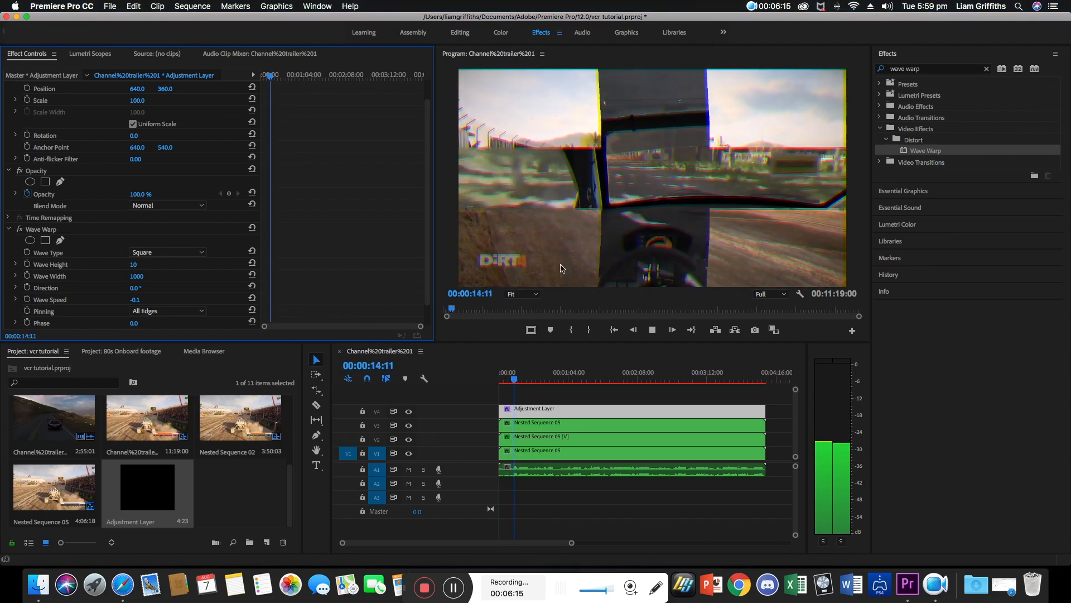
key(space)
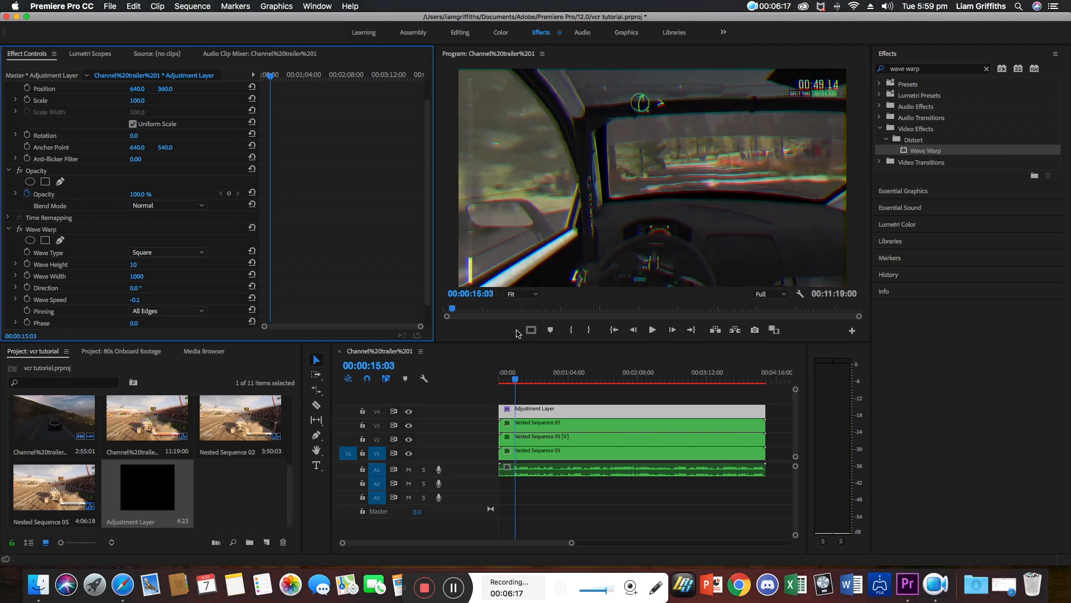
click(439, 388)
key(Home)
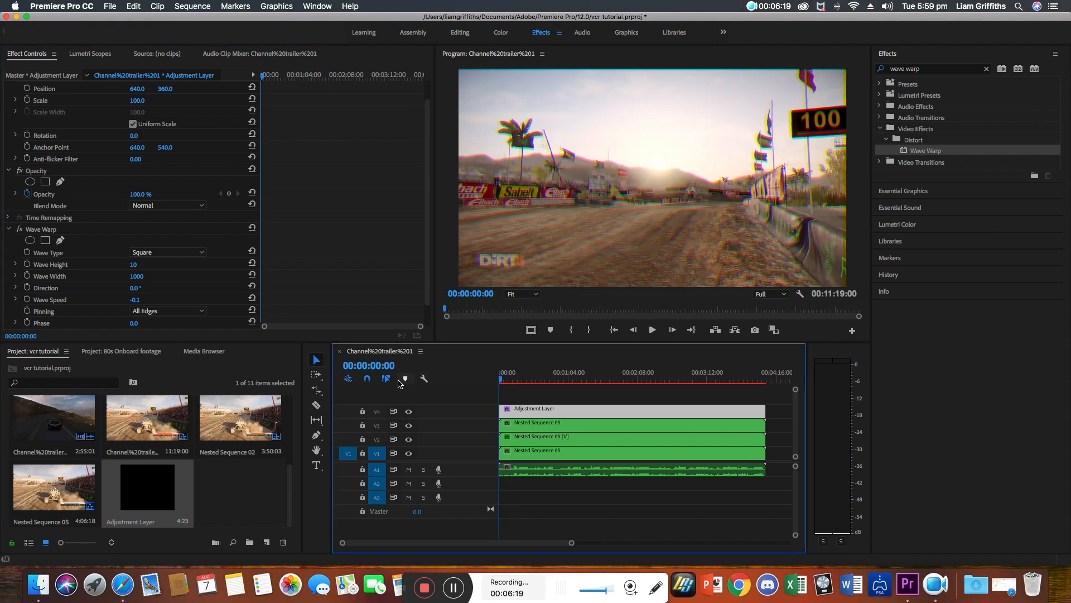
Search the effects for noise and apply the Noise effect to the adjustment layer.
scroll(229, 275, down, 2)
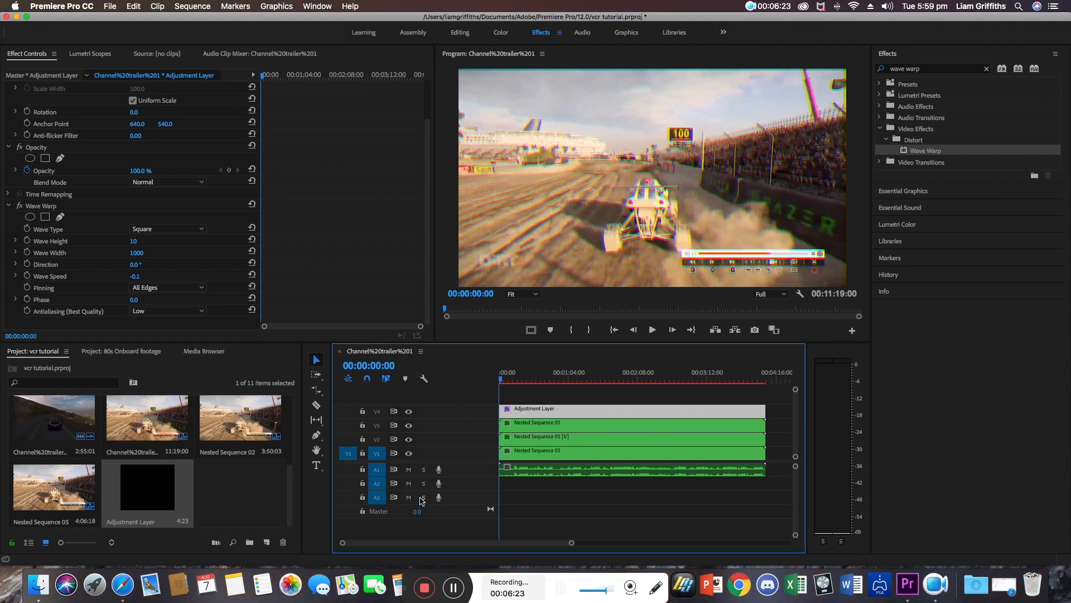
click(986, 68)
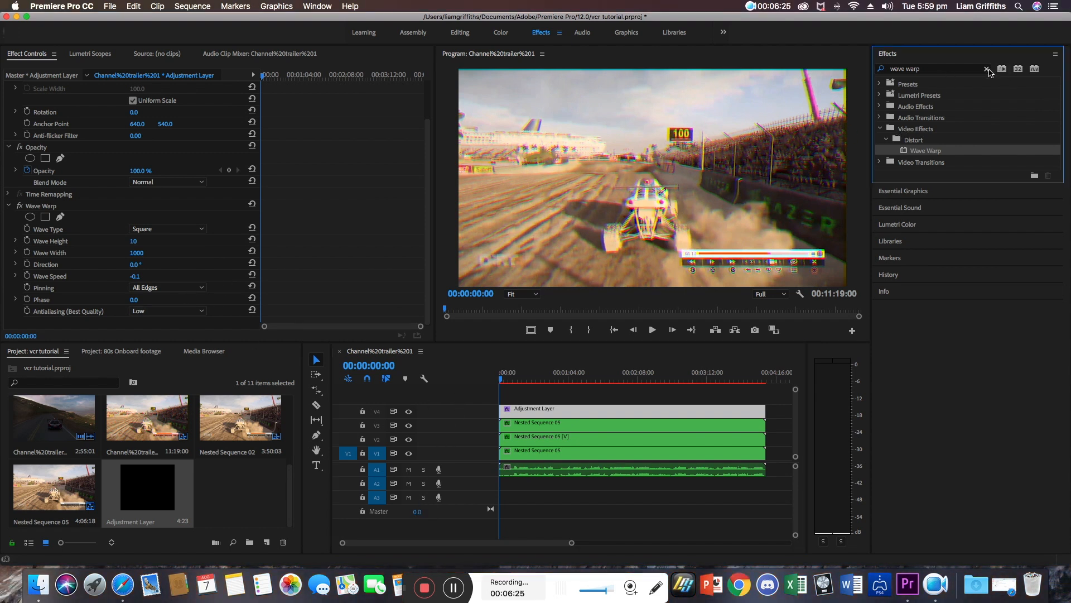
click(948, 69)
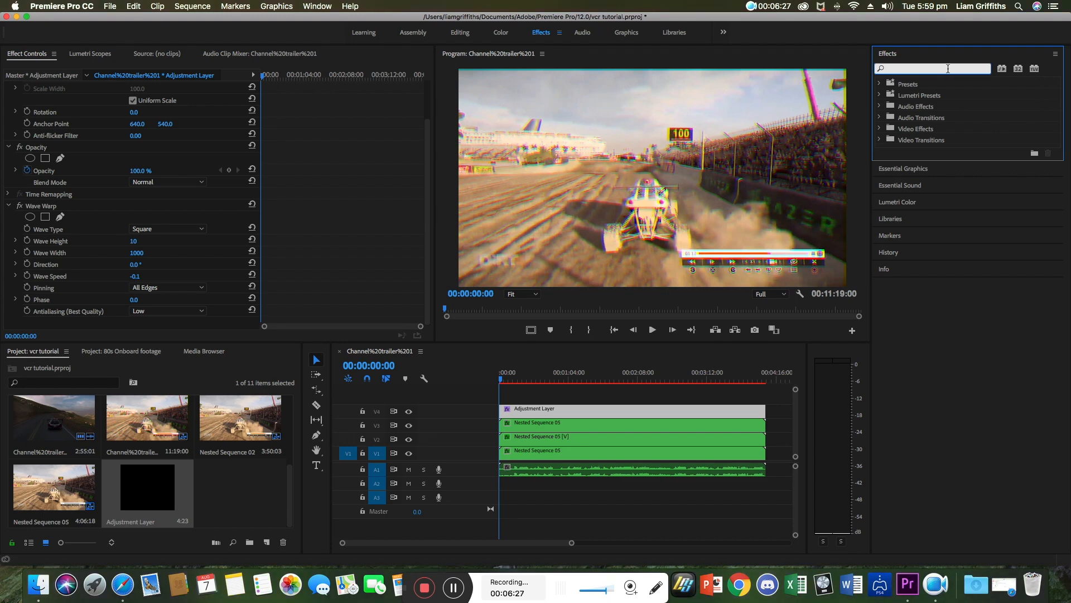
text(noise)
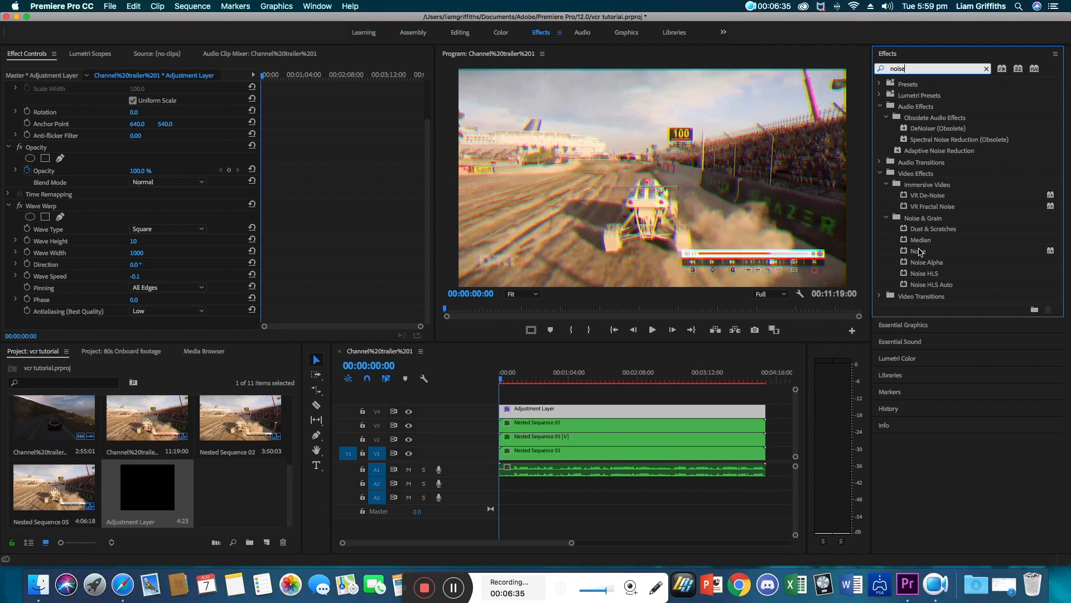
drag(918, 252, 527, 413)
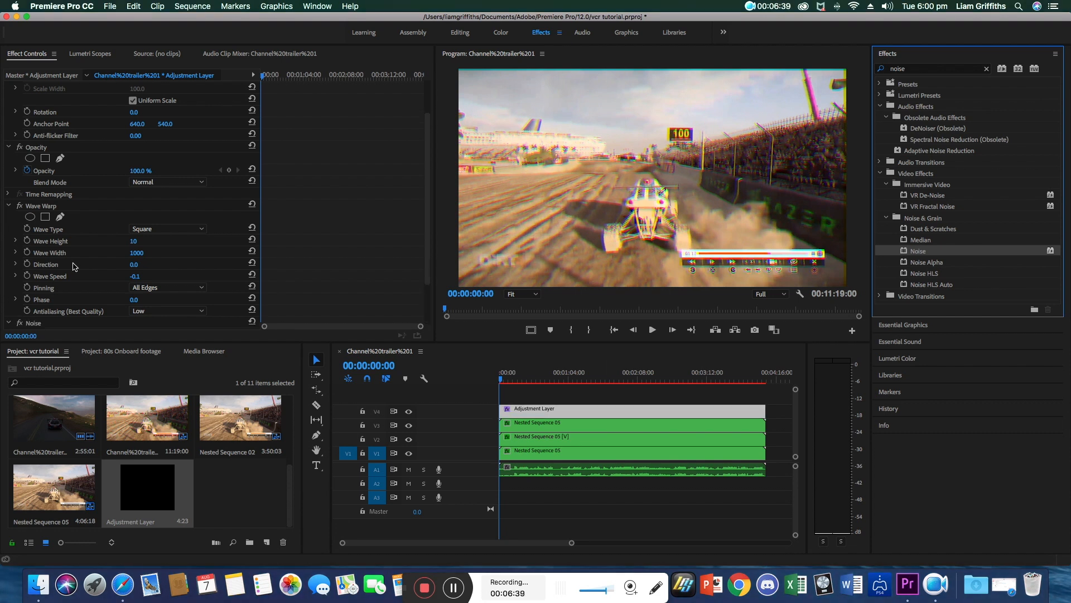
Set the Noise effect's Amount of Noise to 20%.
scroll(75, 267, down, 2)
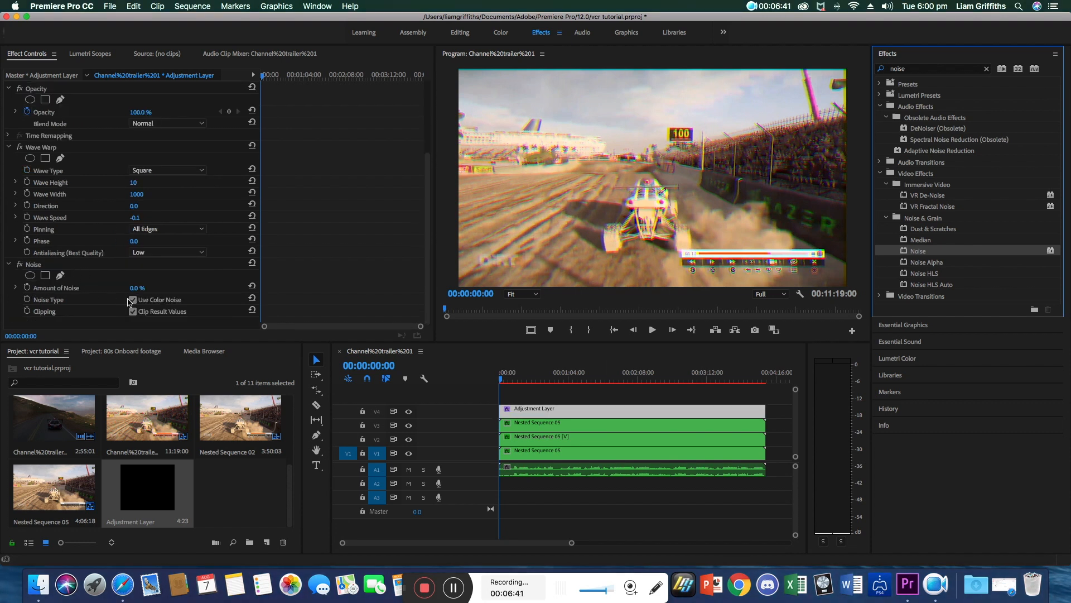
click(143, 288)
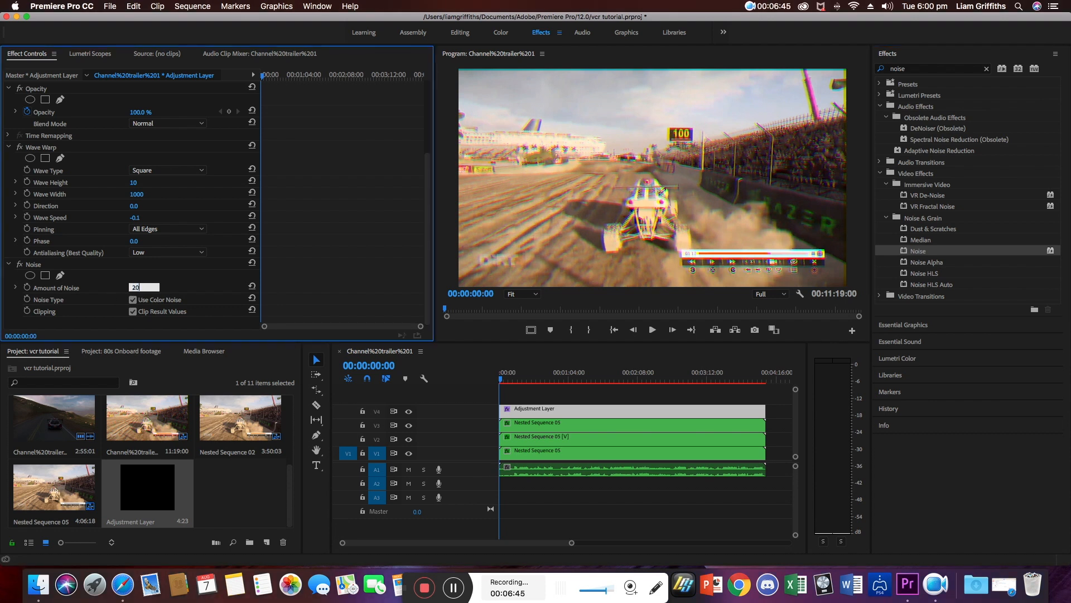
key(Return)
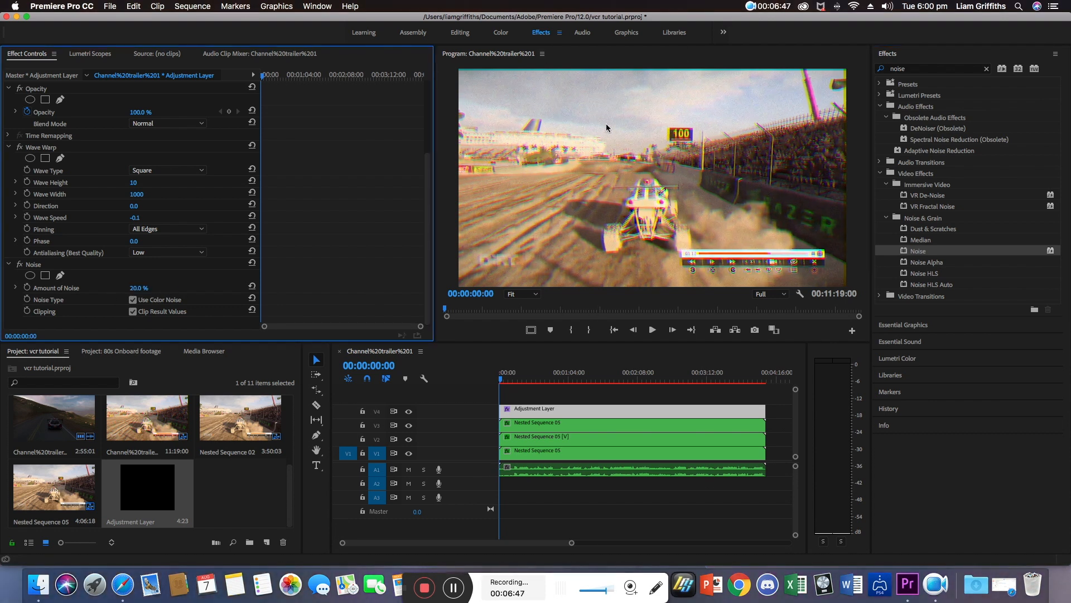
Play back the sequence to preview the noise and return to its start.
key(space)
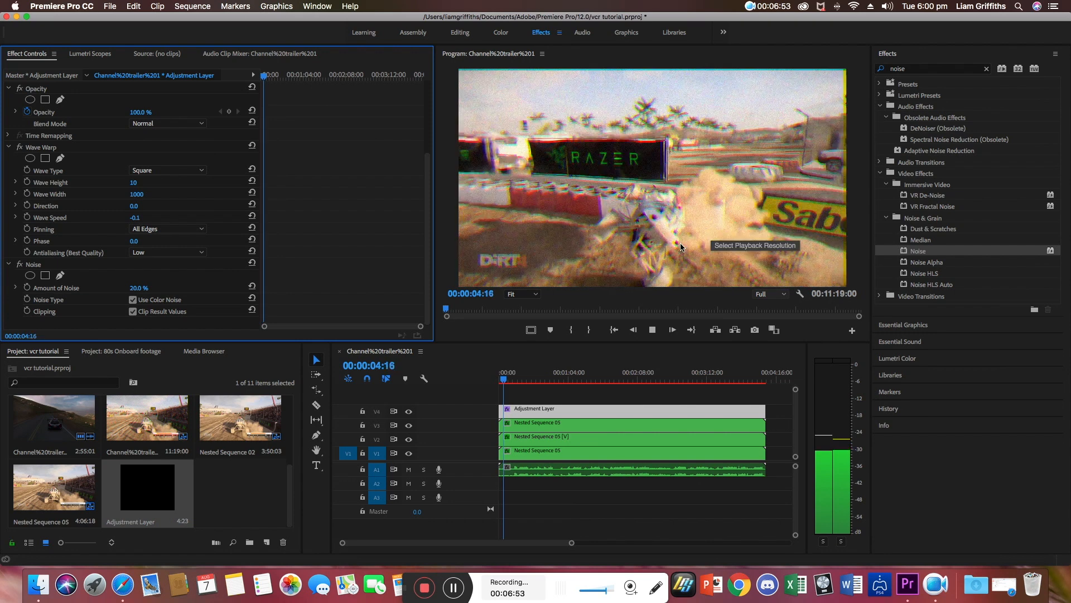
key(space)
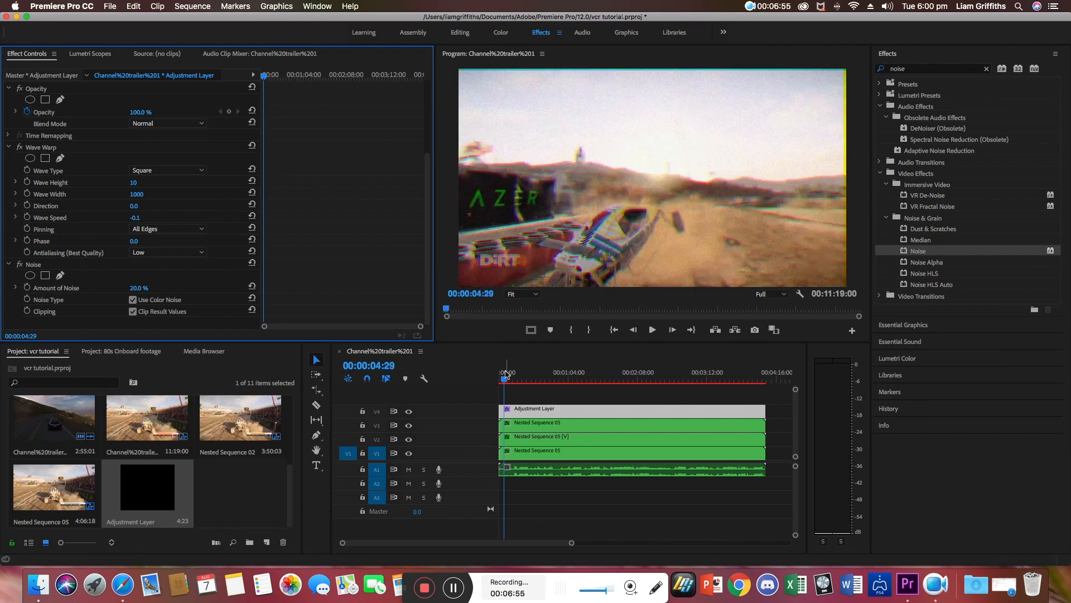
click(501, 374)
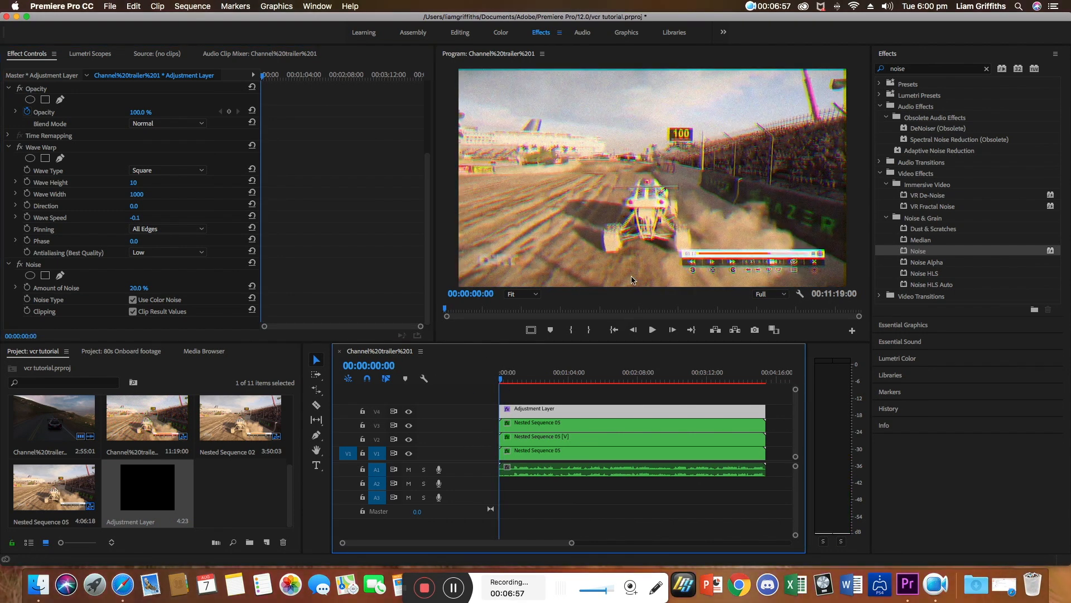
Show safe margins and add a PLAY text layer near the top-left corner of the frame.
click(319, 467)
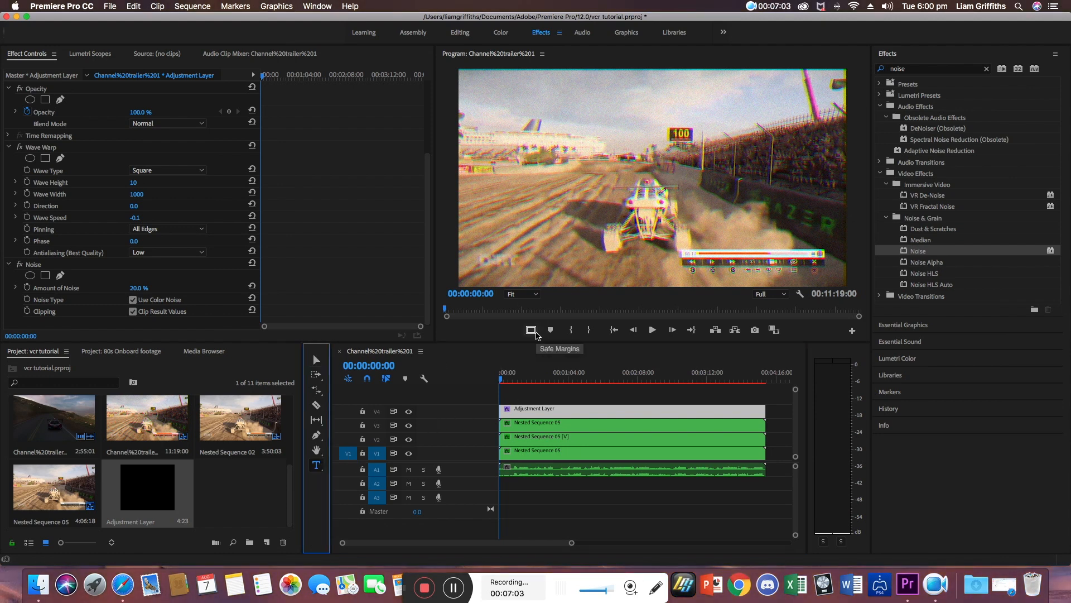
click(531, 331)
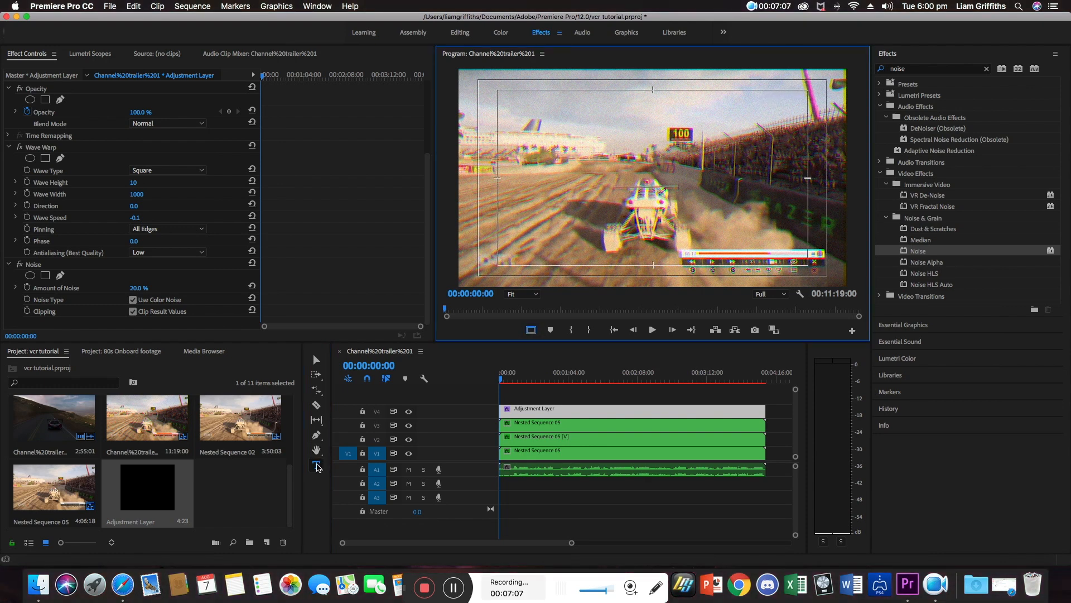
click(506, 102)
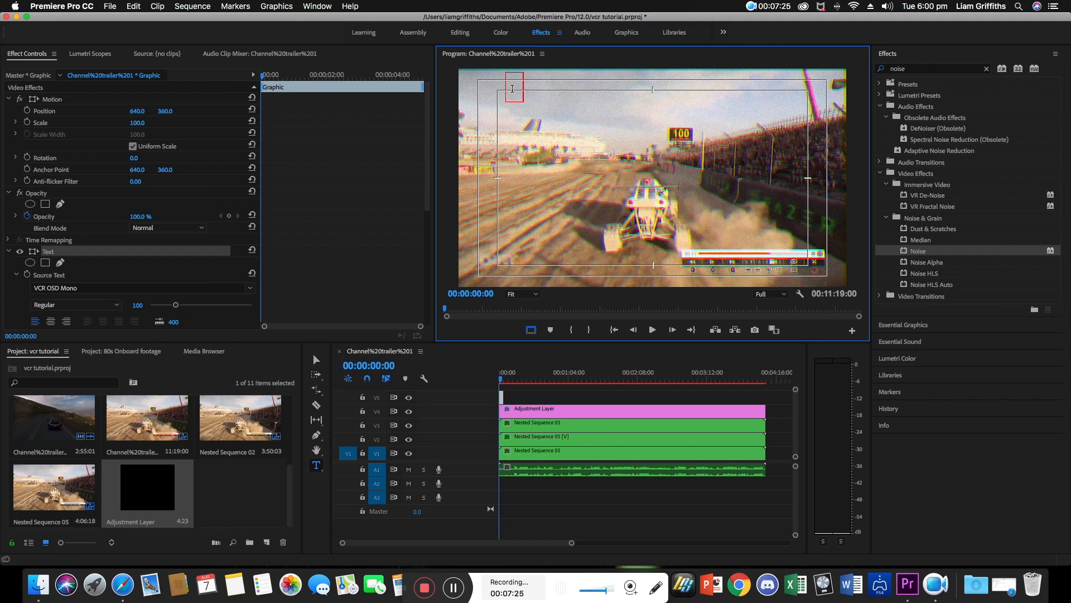
text(PL)
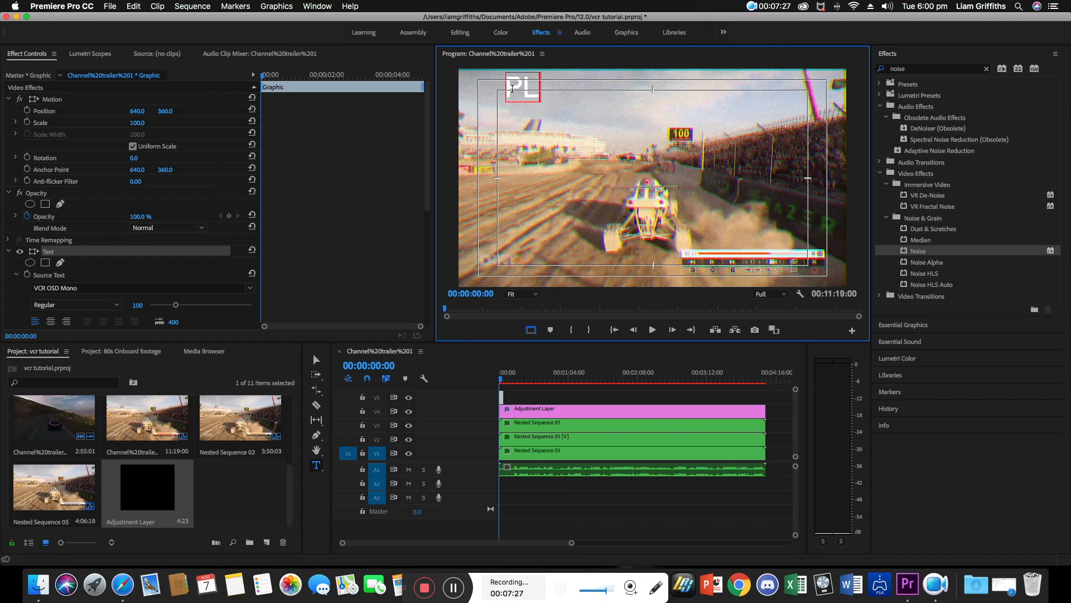
text(AY)
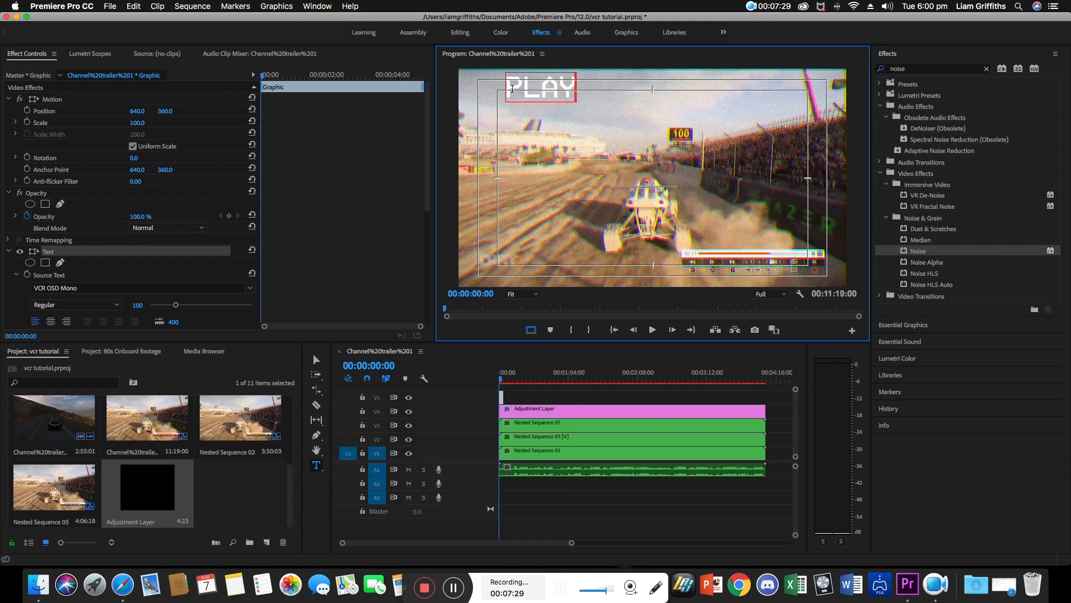
Move the PLAY text slightly down inside the safe margin.
click(316, 360)
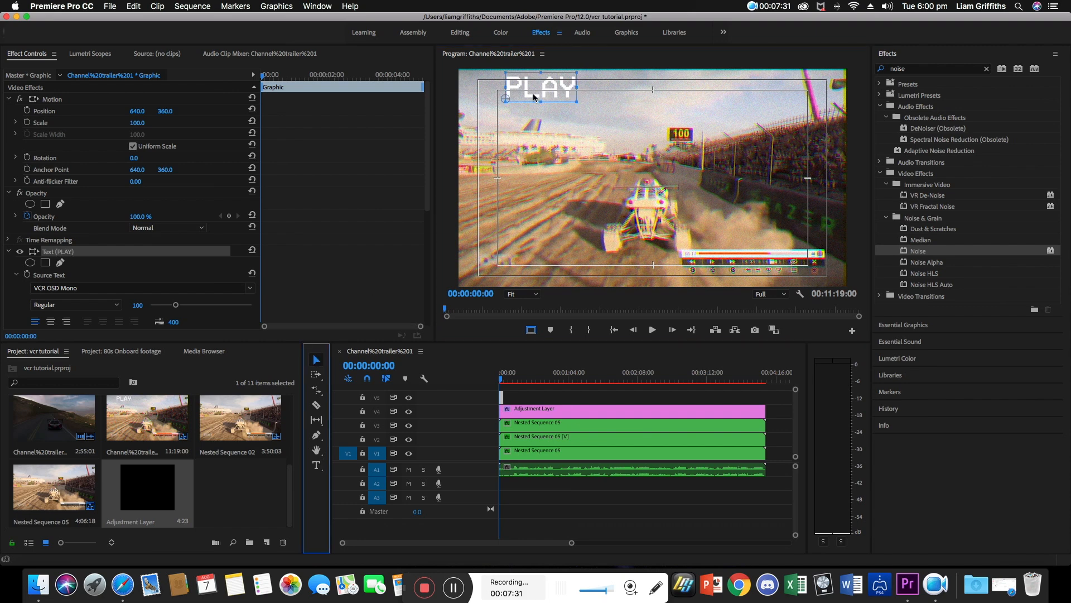
drag(534, 97, 526, 115)
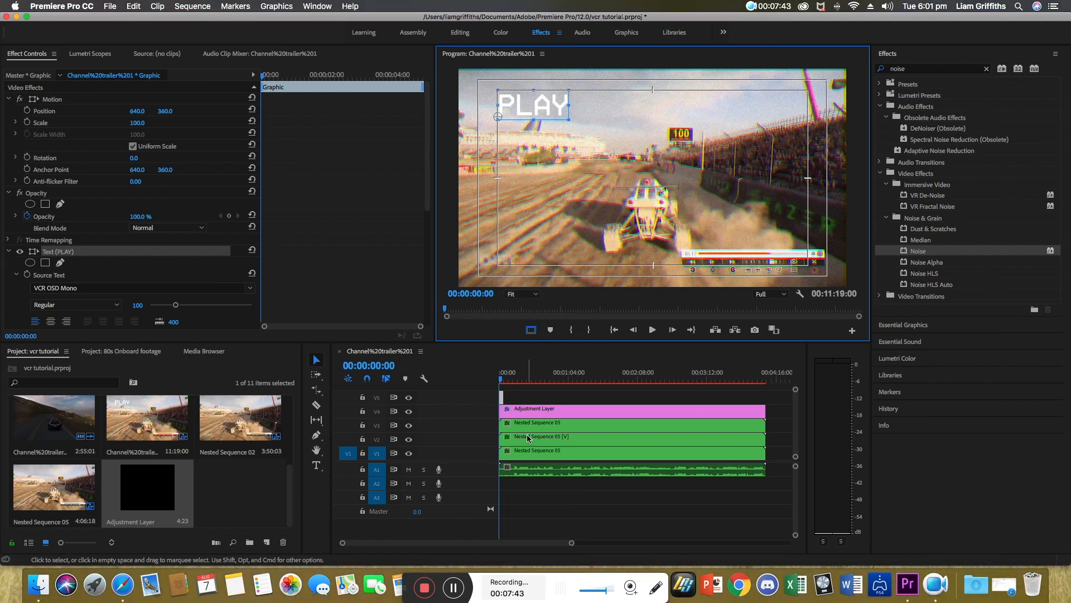
Move the adjustment layer onto a track above the PLAY text clip.
scroll(523, 420, up, 1)
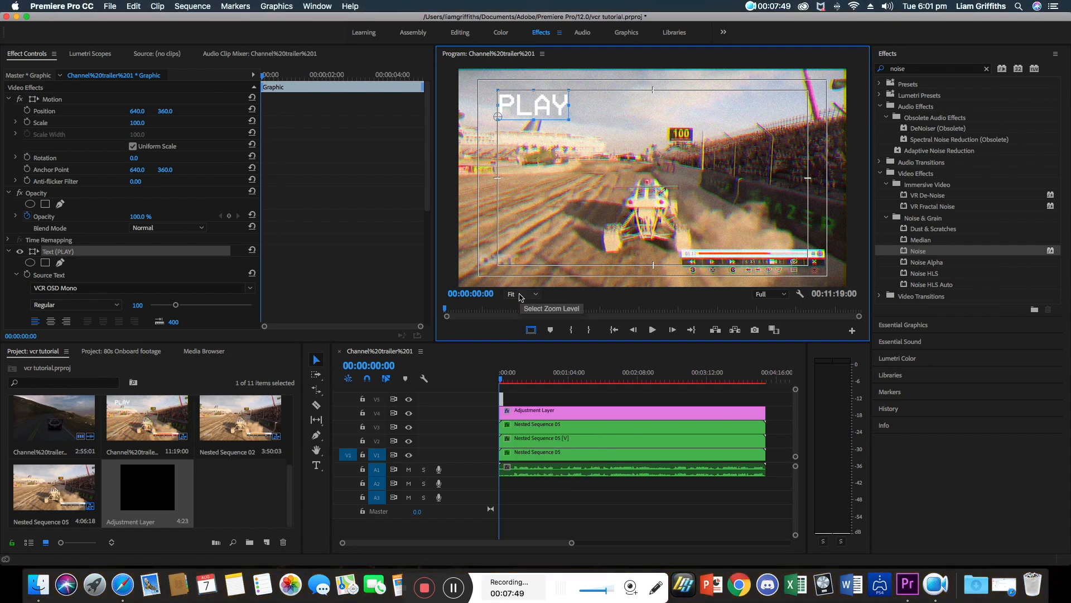
mouse_move(536, 413)
mouse_down()
mouse_move(532, 385)
mouse_move(530, 407)
mouse_up()
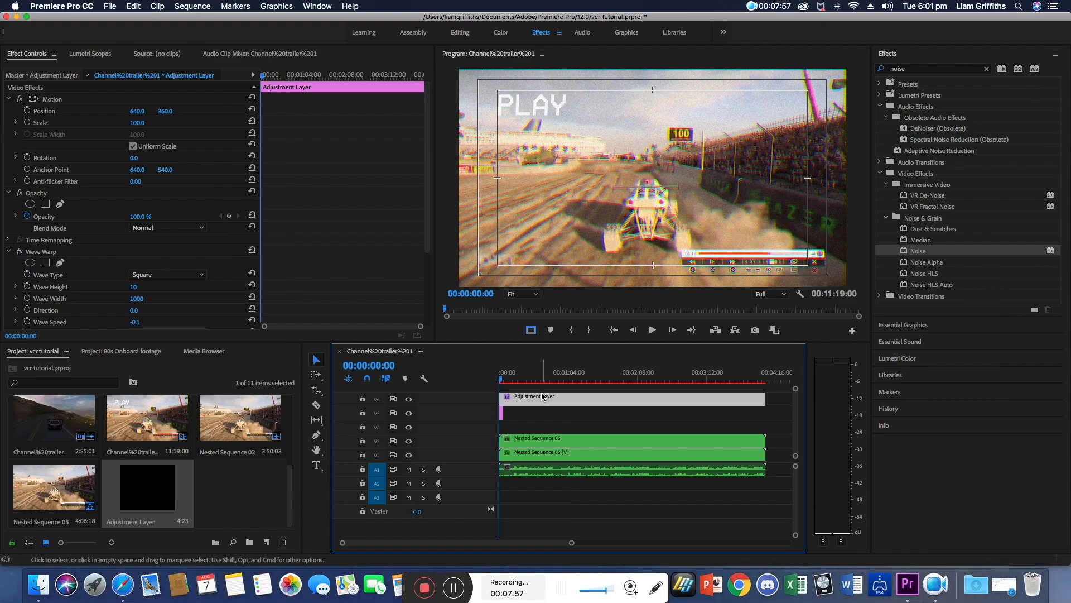
Play back the sequence to preview the glitch over the PLAY text and return to its start.
key(space)
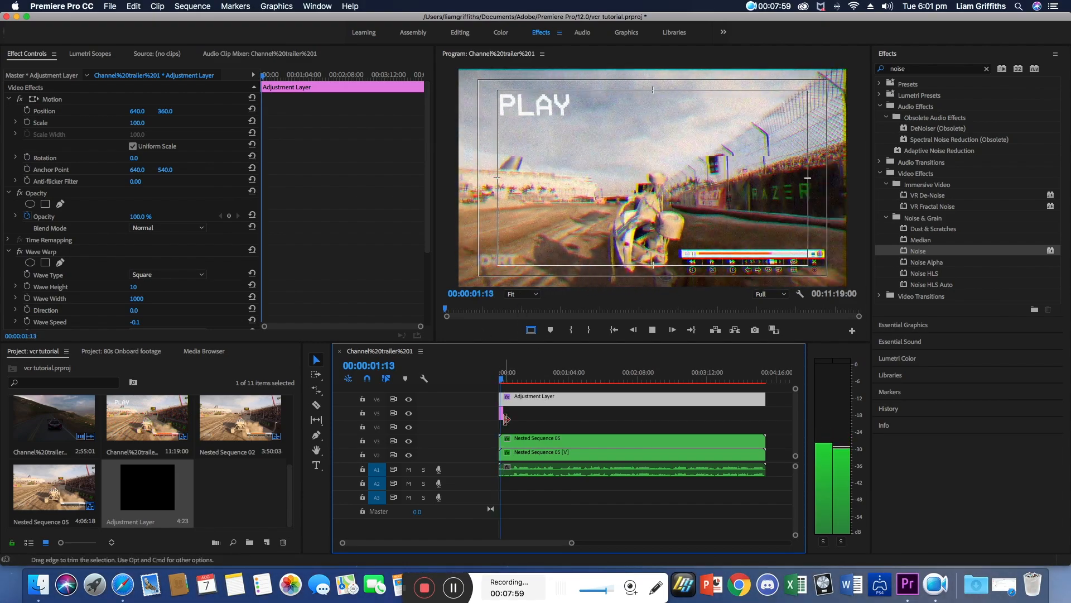
key(space)
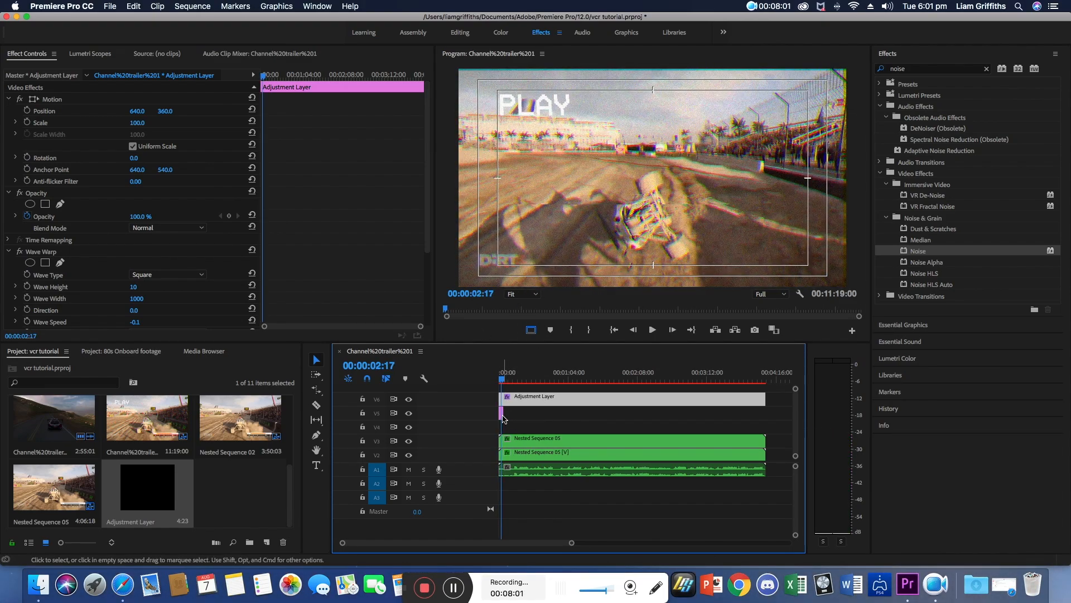
click(502, 414)
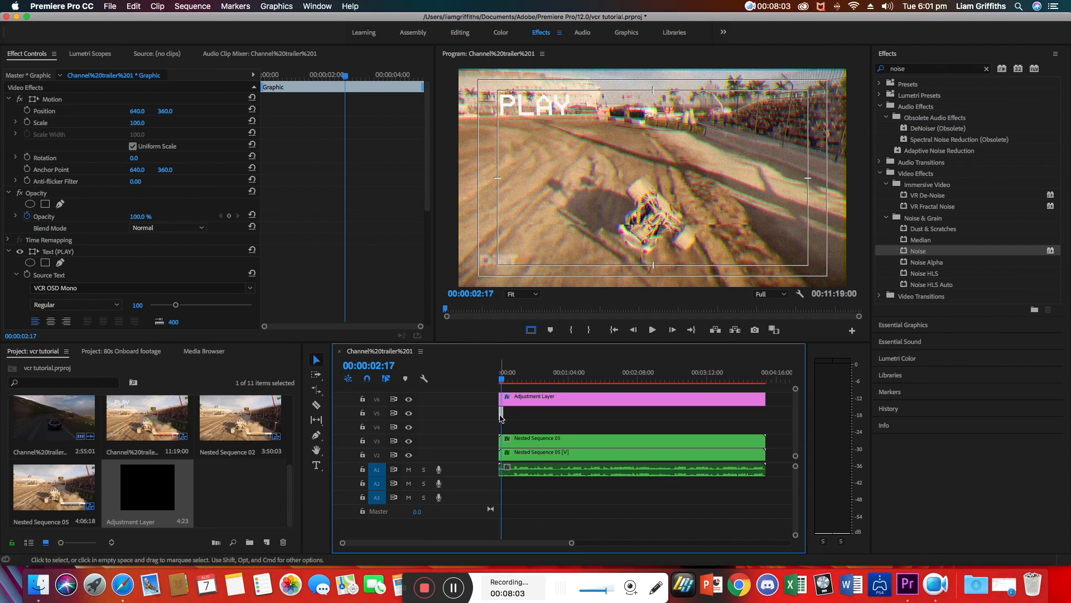
drag(504, 414, 505, 399)
key(Home)
key(space)
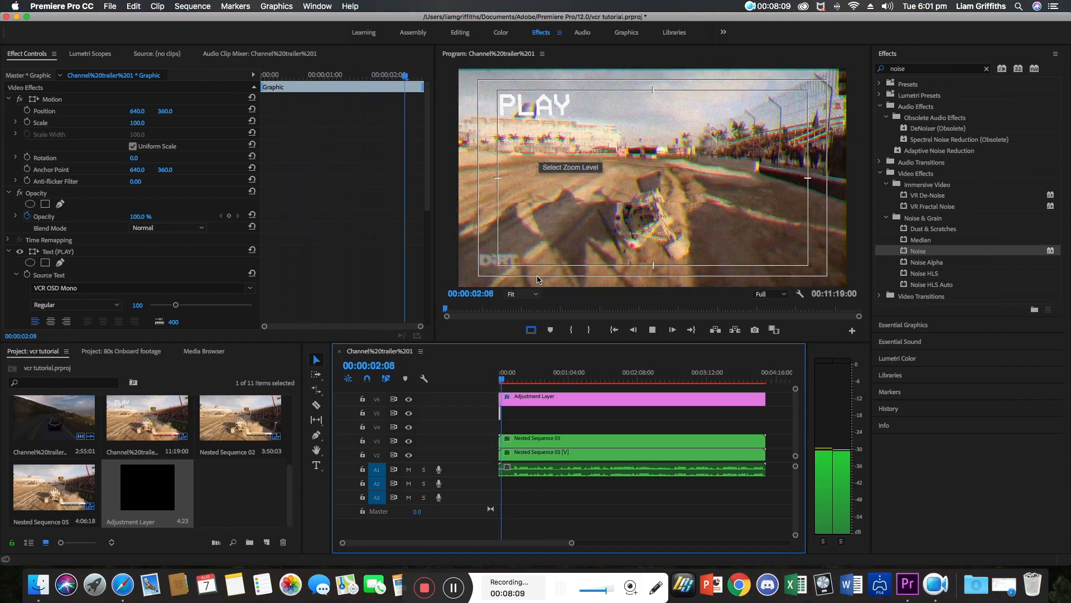
key(space)
click(502, 382)
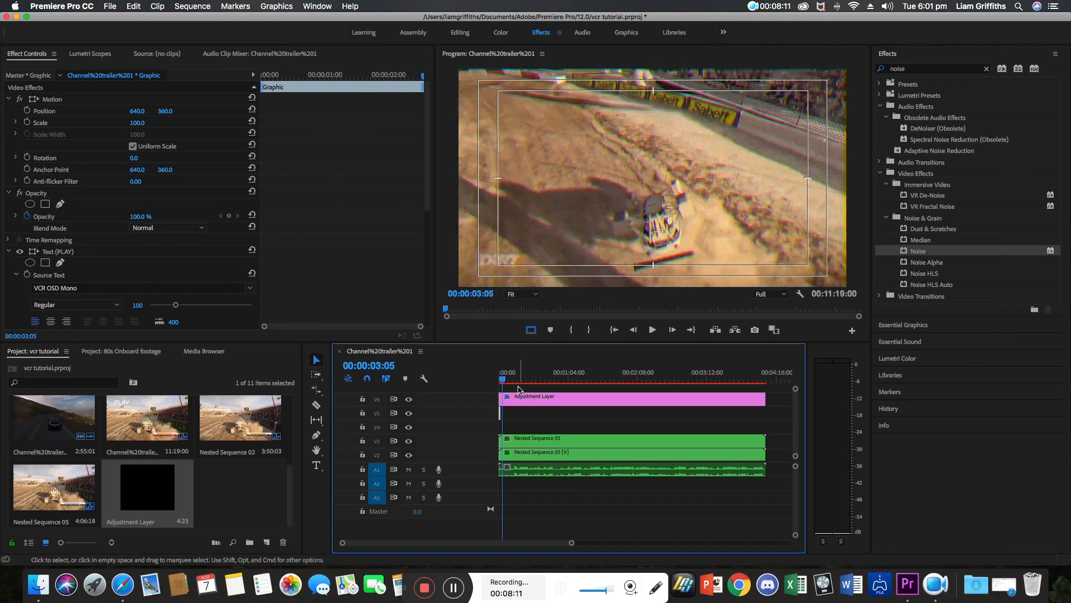
key(Home)
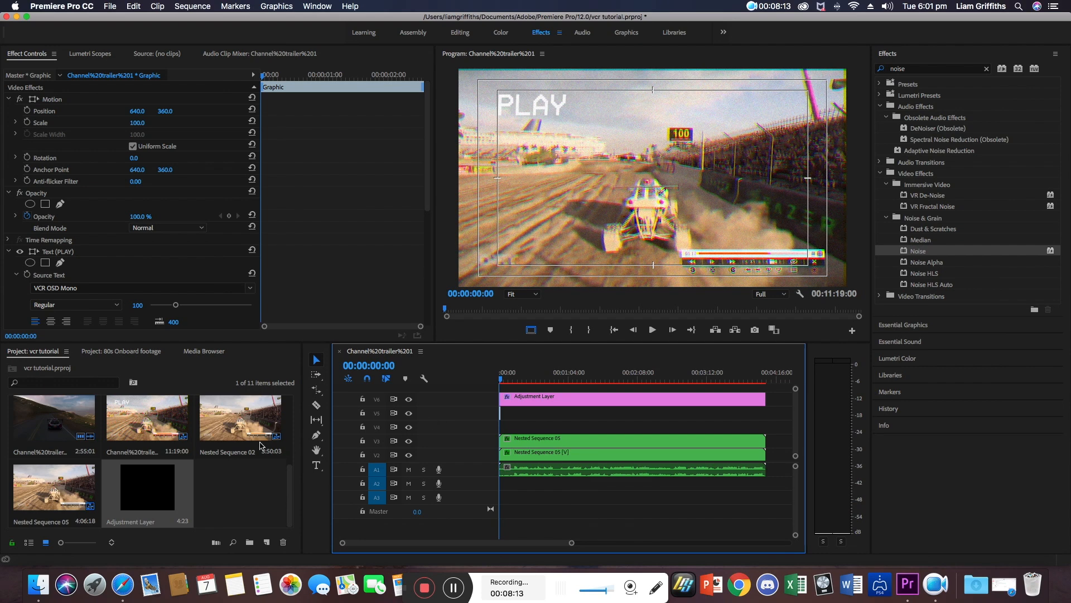
Add a date text reading 24/04/99 in the upper-right area of the frame.
click(318, 467)
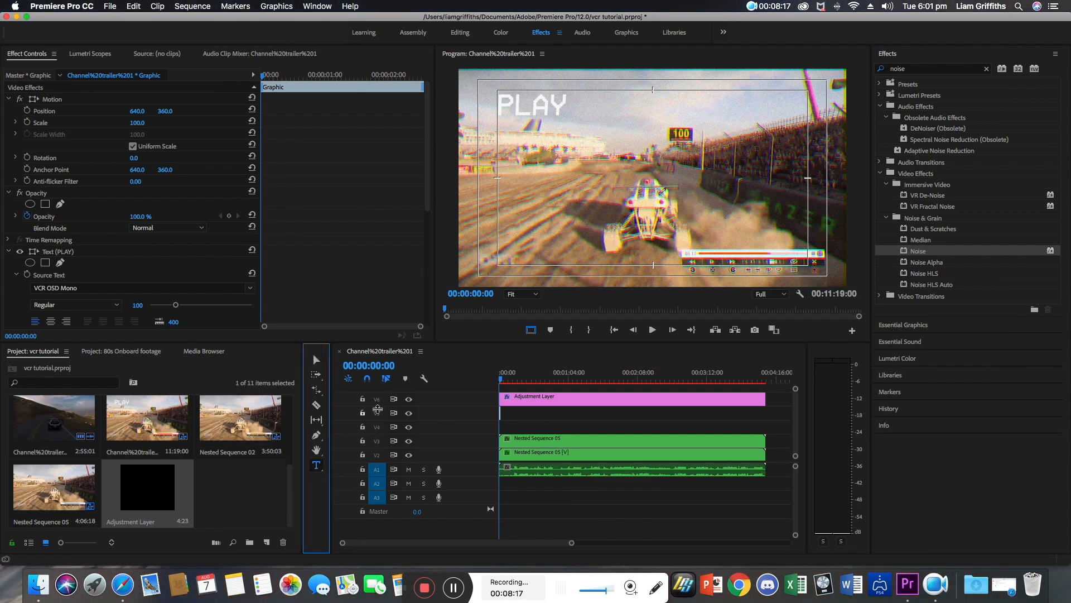
click(758, 115)
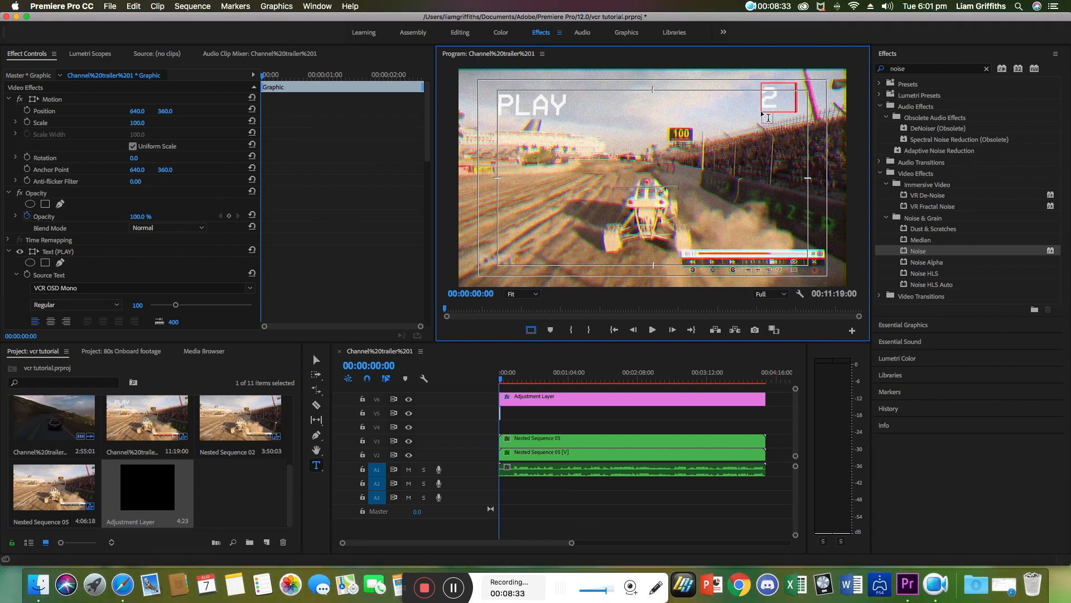
text(4/04)
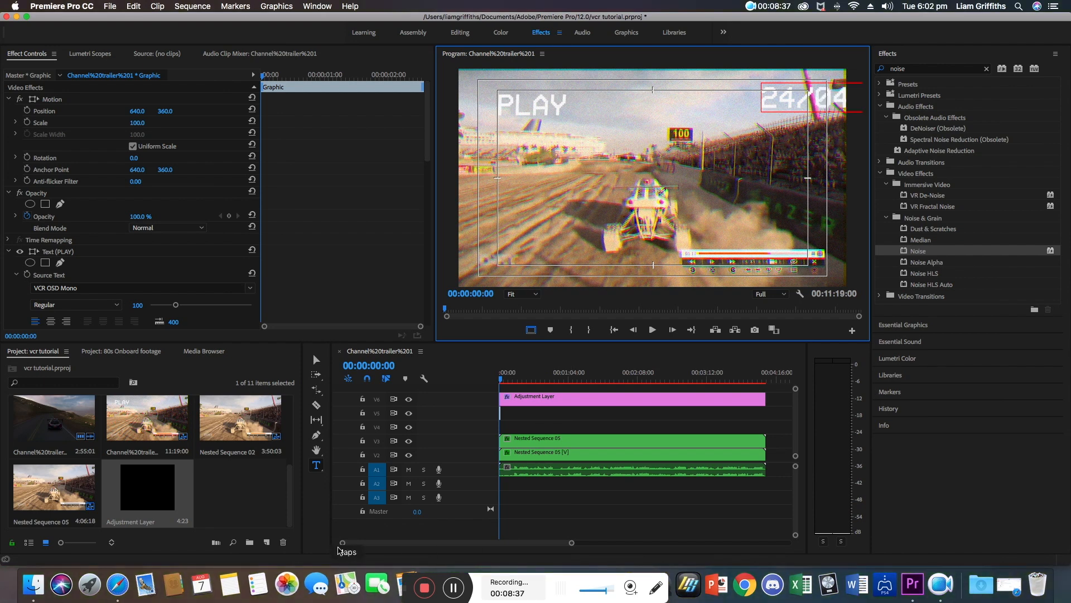
click(318, 361)
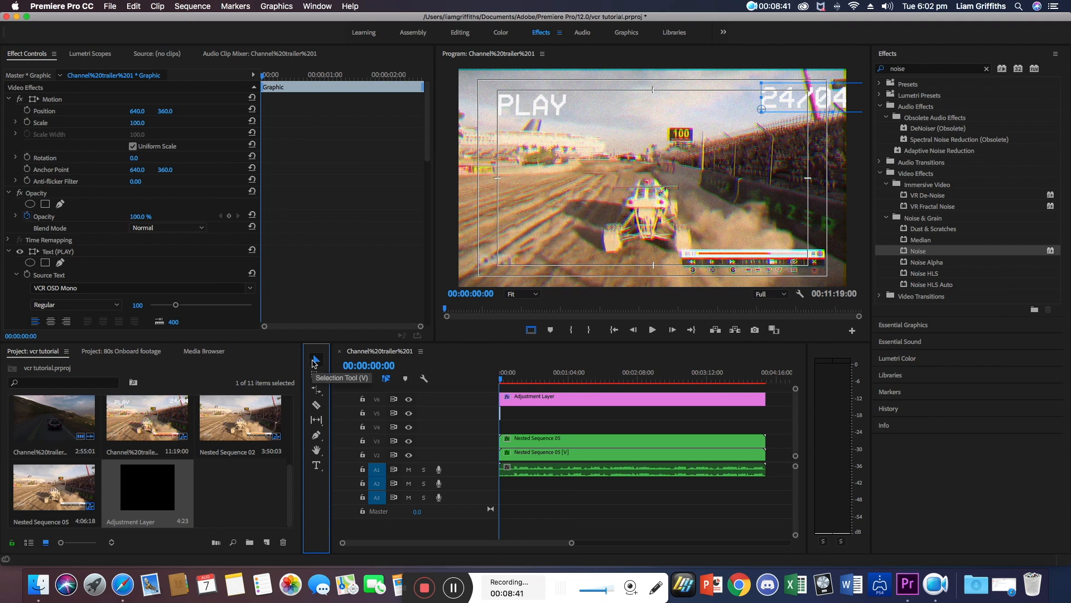
Position the date text beside PLAY within the safe margin and centre its anchor point.
click(753, 114)
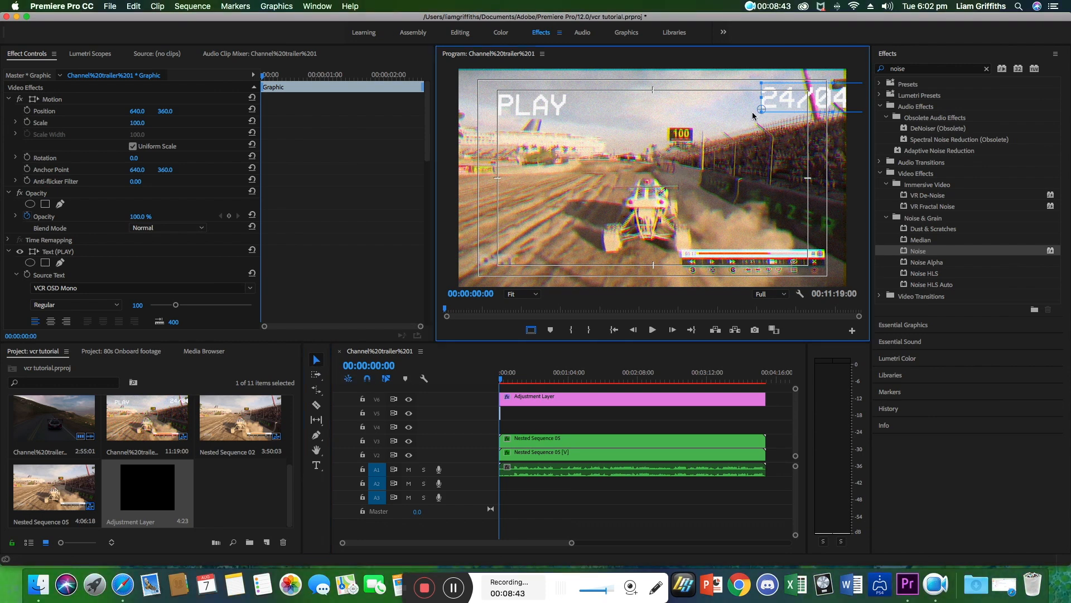
drag(772, 108, 701, 130)
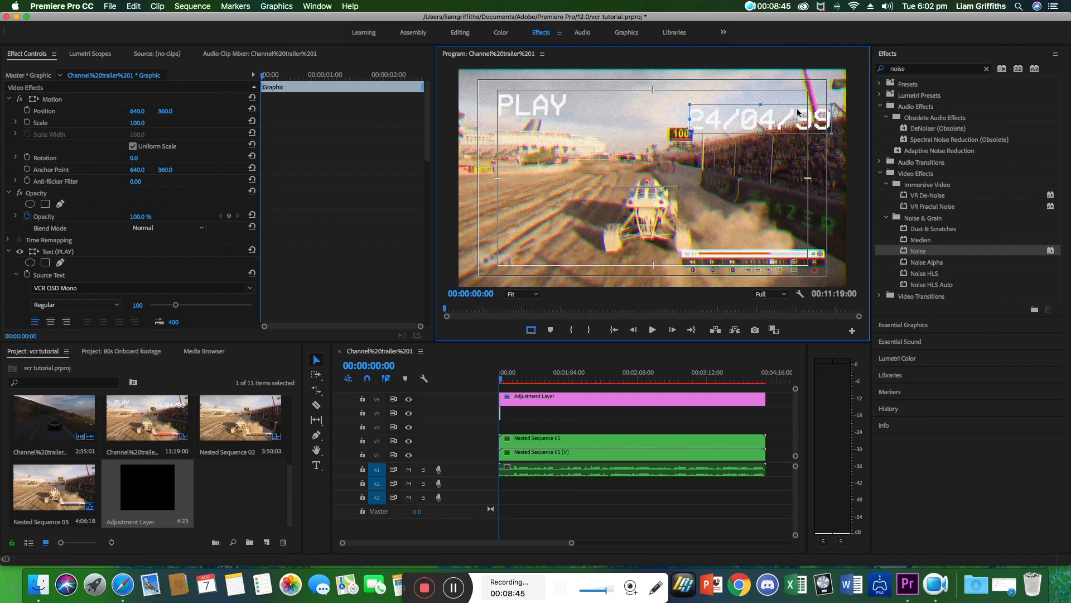
drag(772, 109, 764, 102)
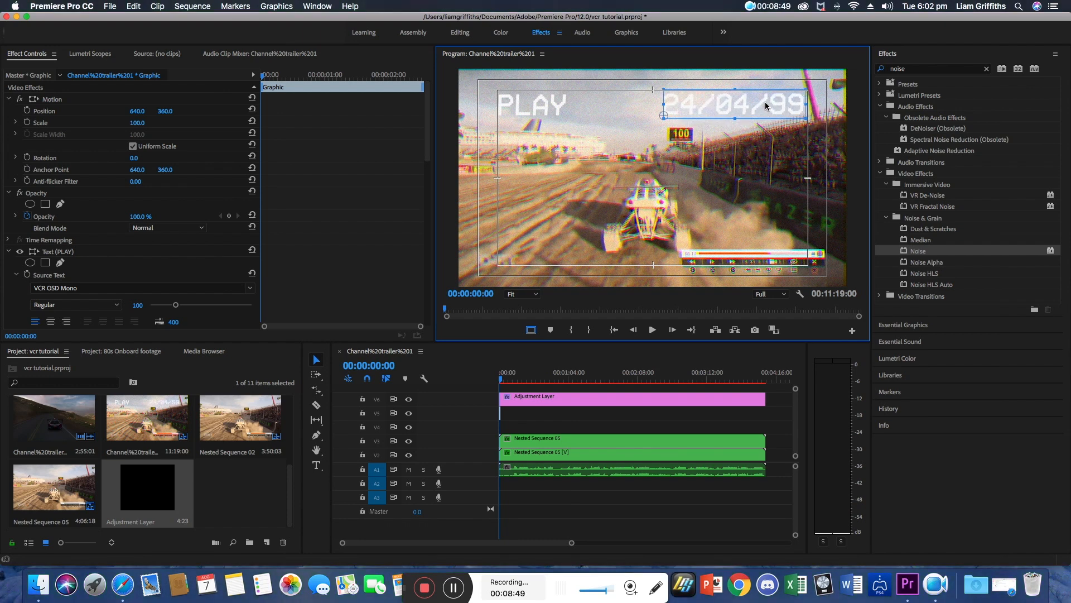
drag(765, 106, 767, 106)
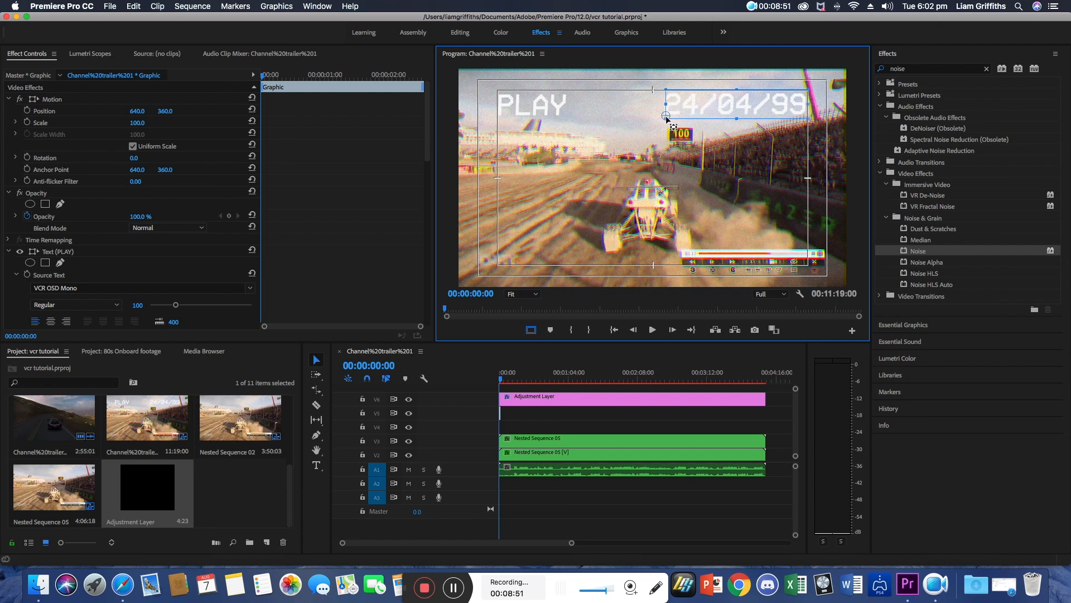
drag(667, 116, 738, 104)
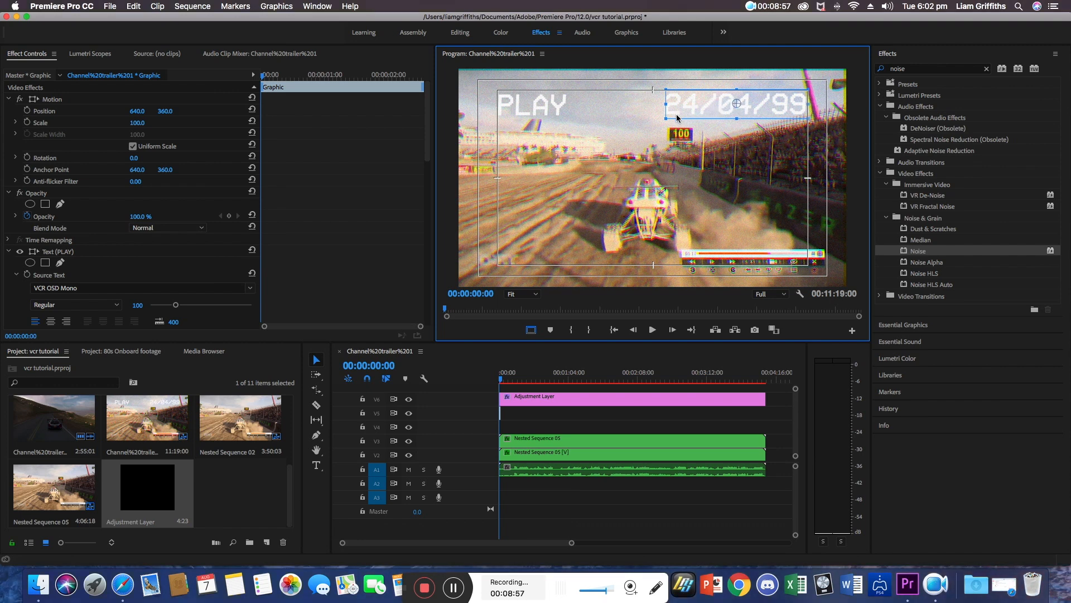
Nudge the date text further right and hide the safe margin guides.
drag(697, 108, 731, 103)
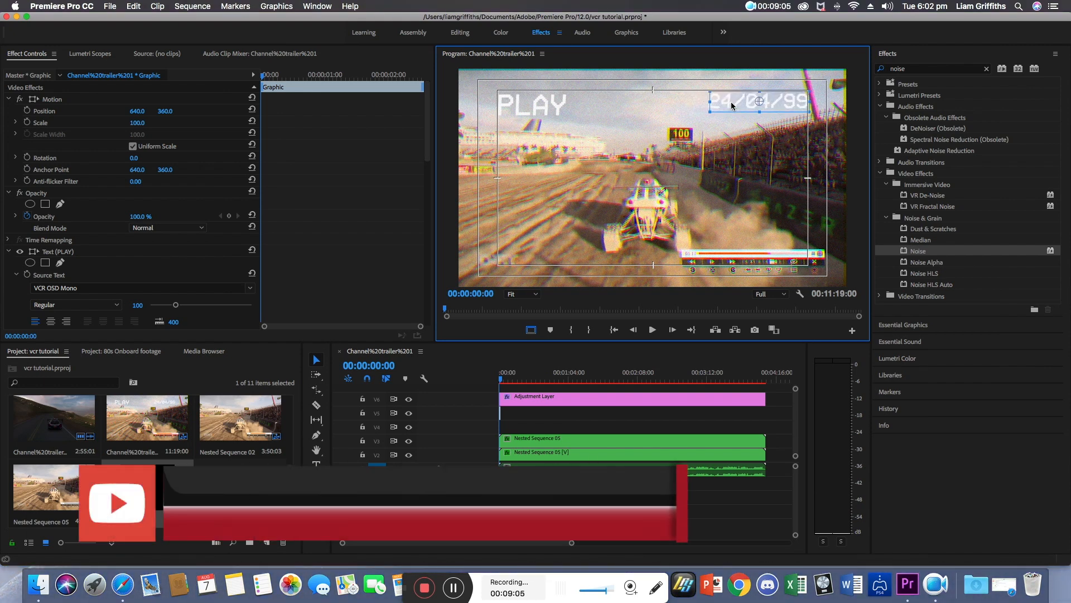
click(695, 167)
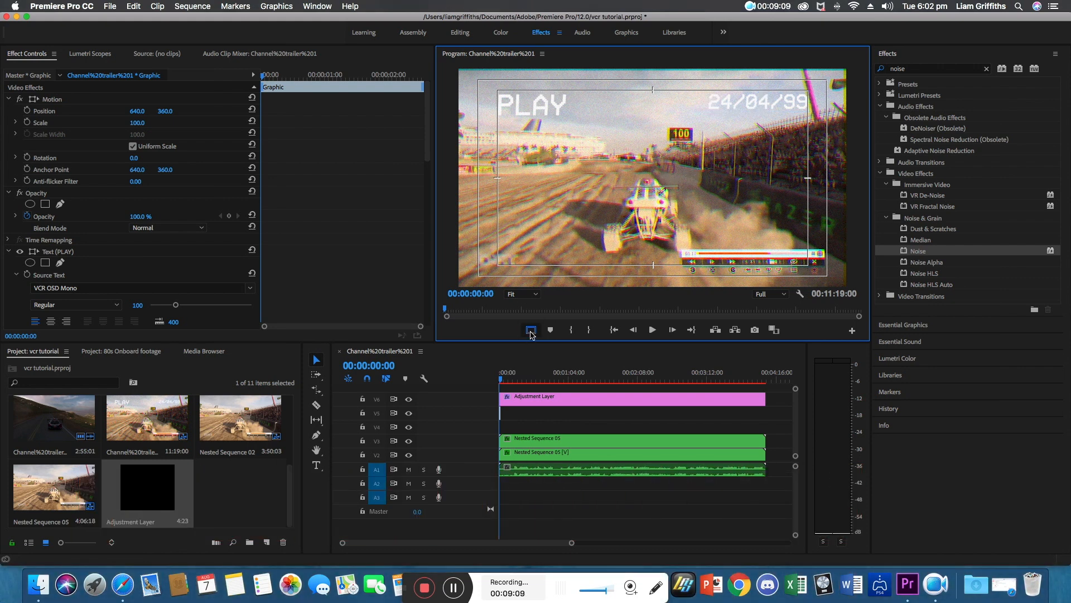
click(530, 333)
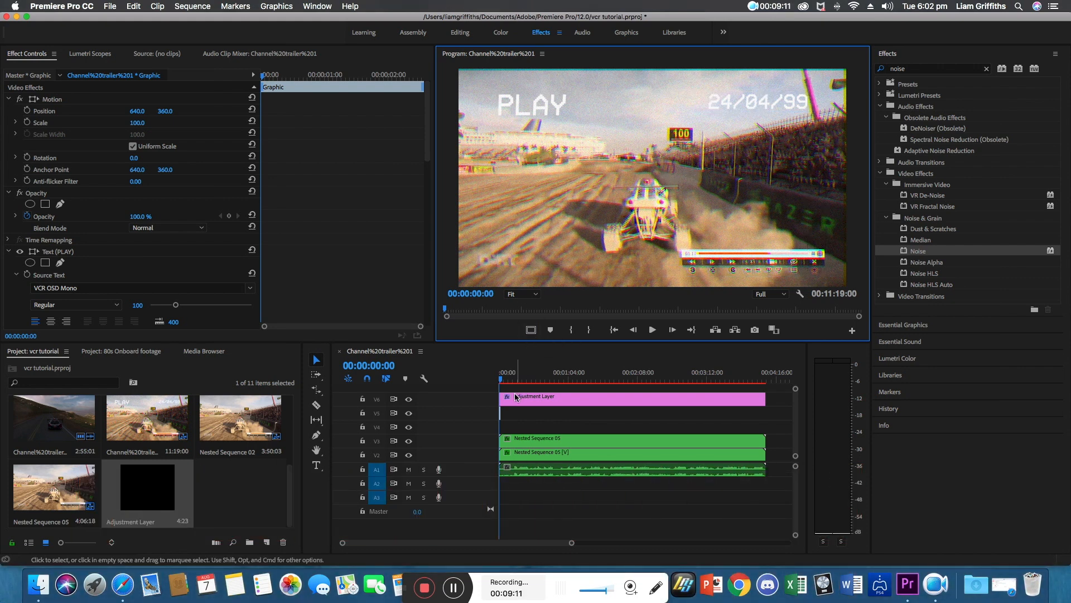
Play back the sequence to preview the glitch and return the playhead to the start.
click(485, 382)
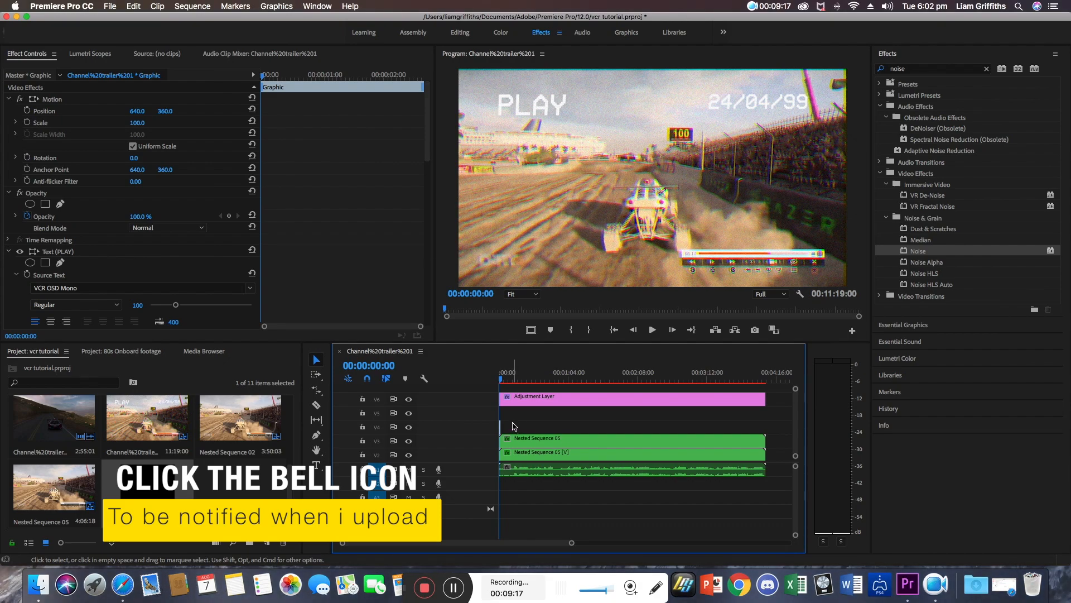
key(space)
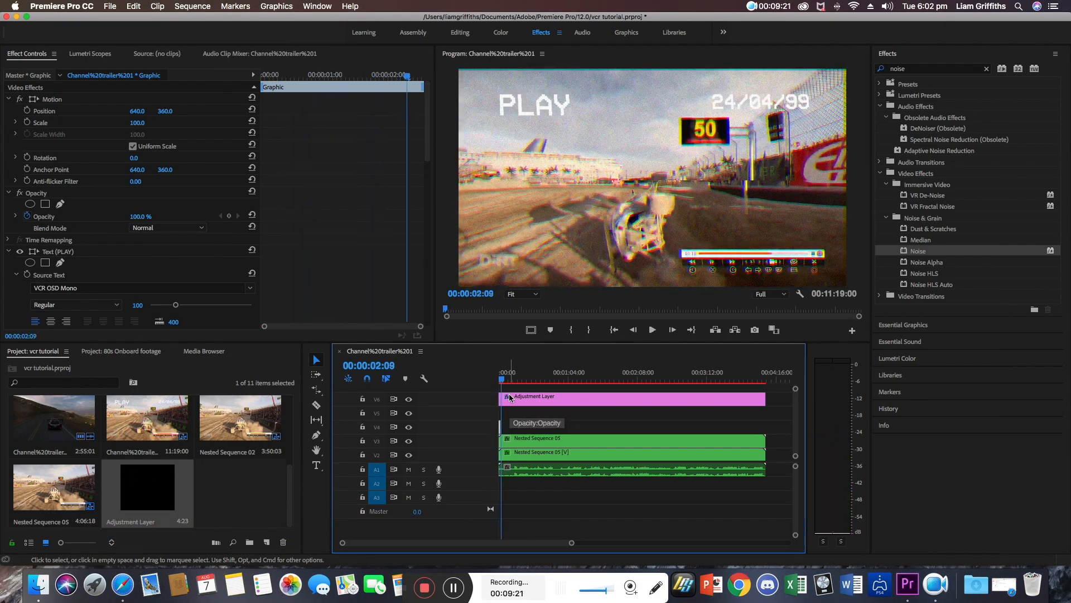
key(space)
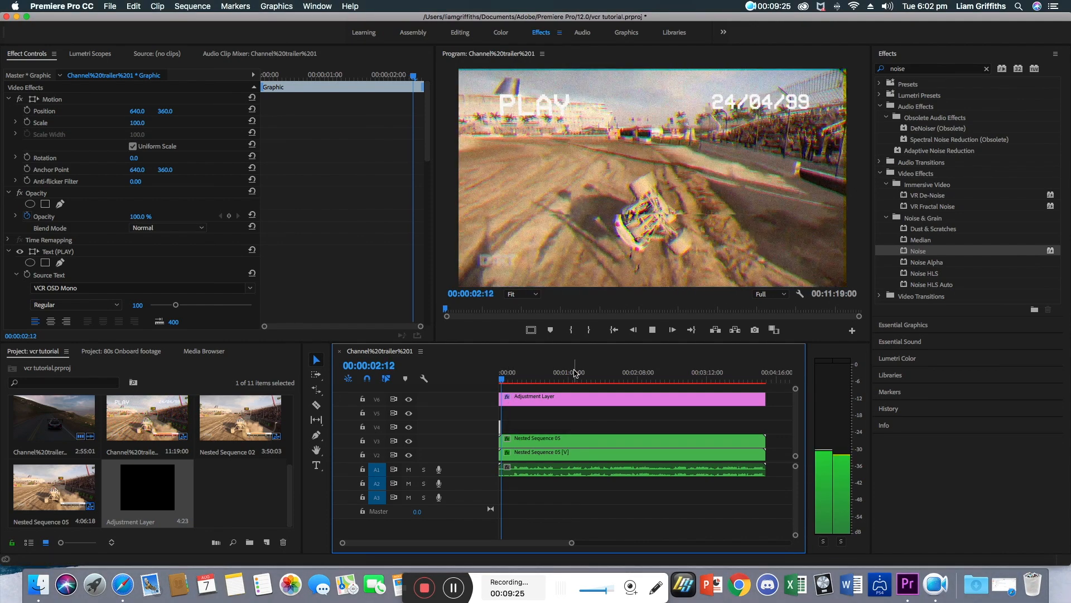
key(space)
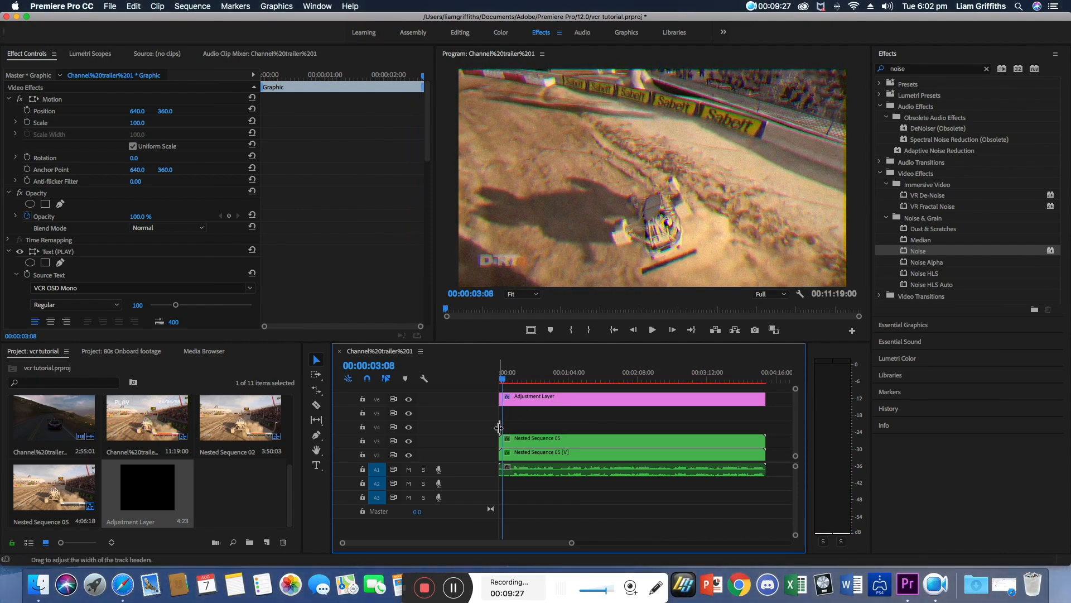
drag(500, 427, 501, 427)
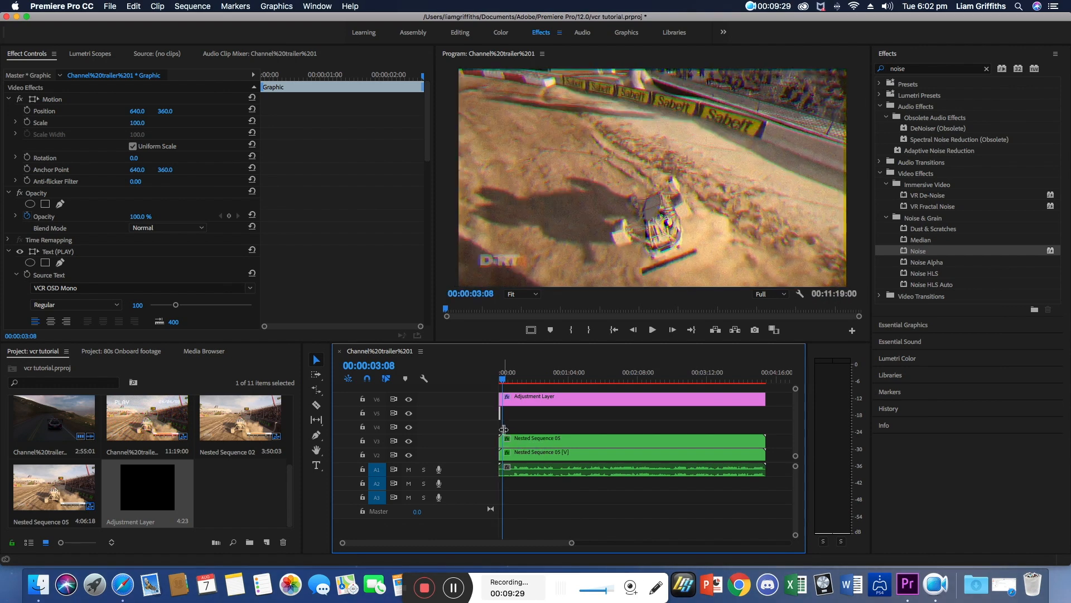
click(317, 466)
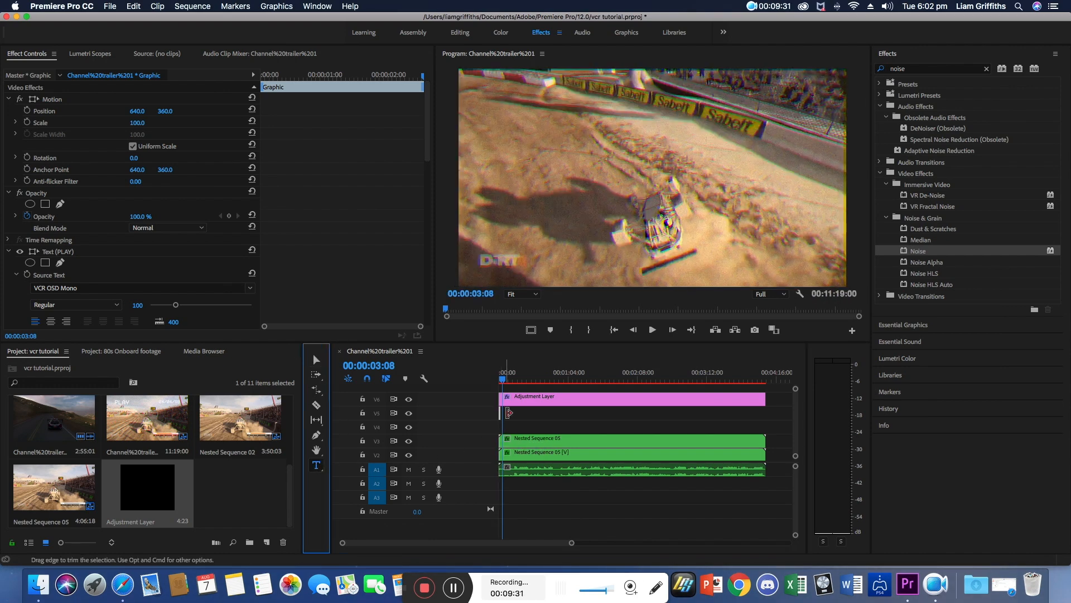
click(502, 383)
drag(502, 384, 499, 384)
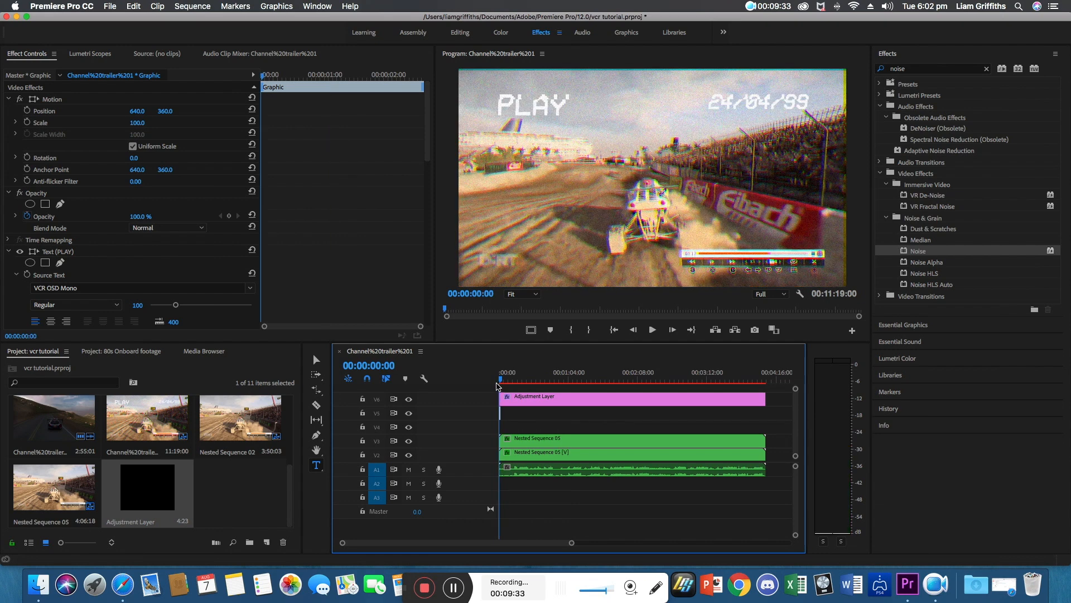
Delete the first slash from the date text.
click(729, 104)
click(747, 105)
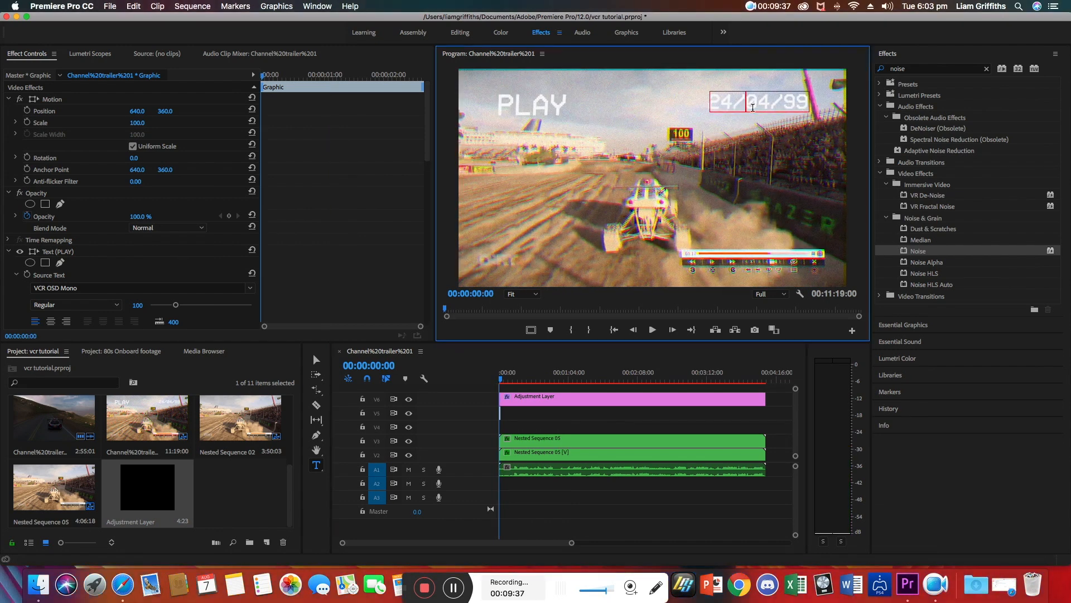
key(BackSpace)
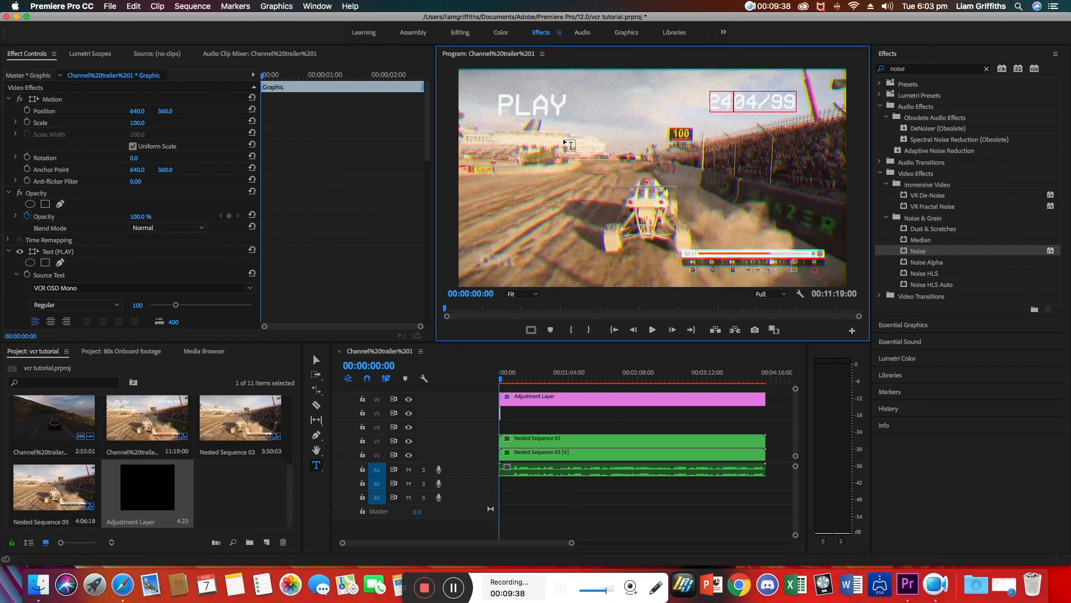
Clear the existing PLAY and date text clips from the sequence.
click(318, 360)
click(743, 103)
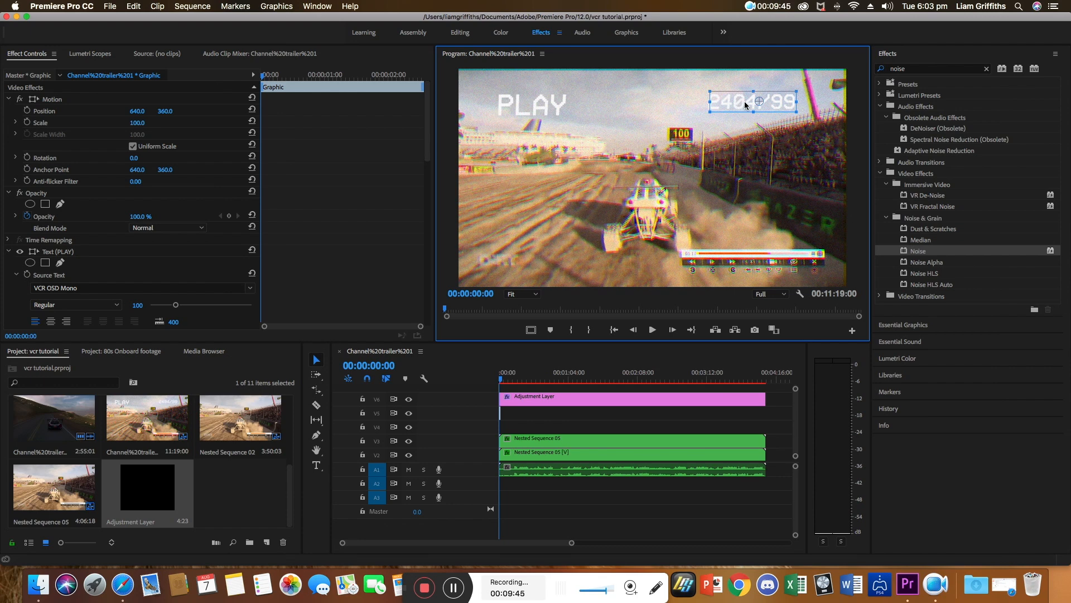
right_click(744, 102)
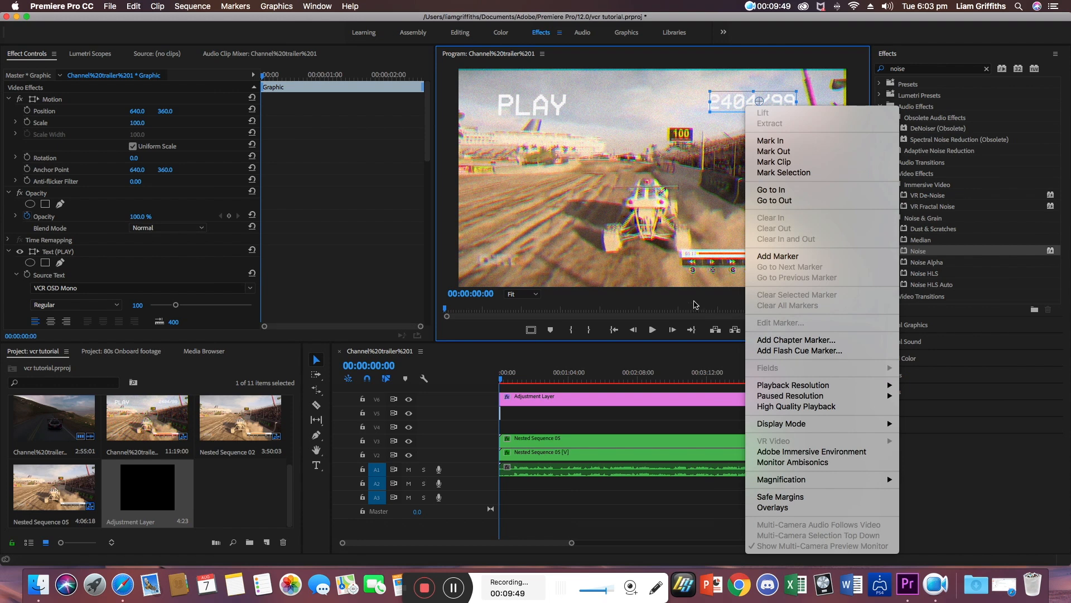
click(695, 304)
click(501, 419)
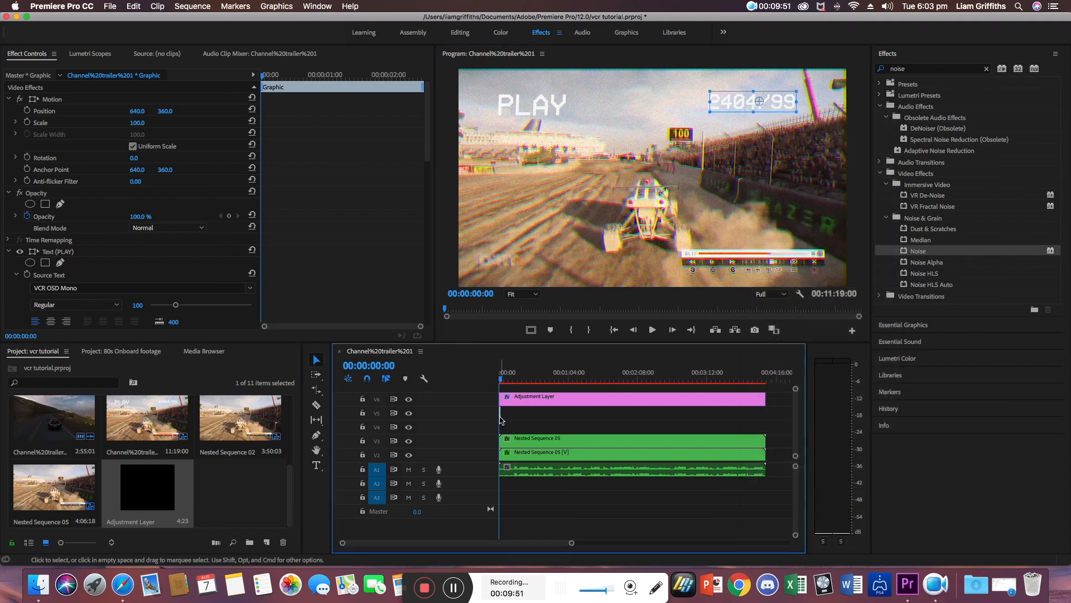
click(501, 416)
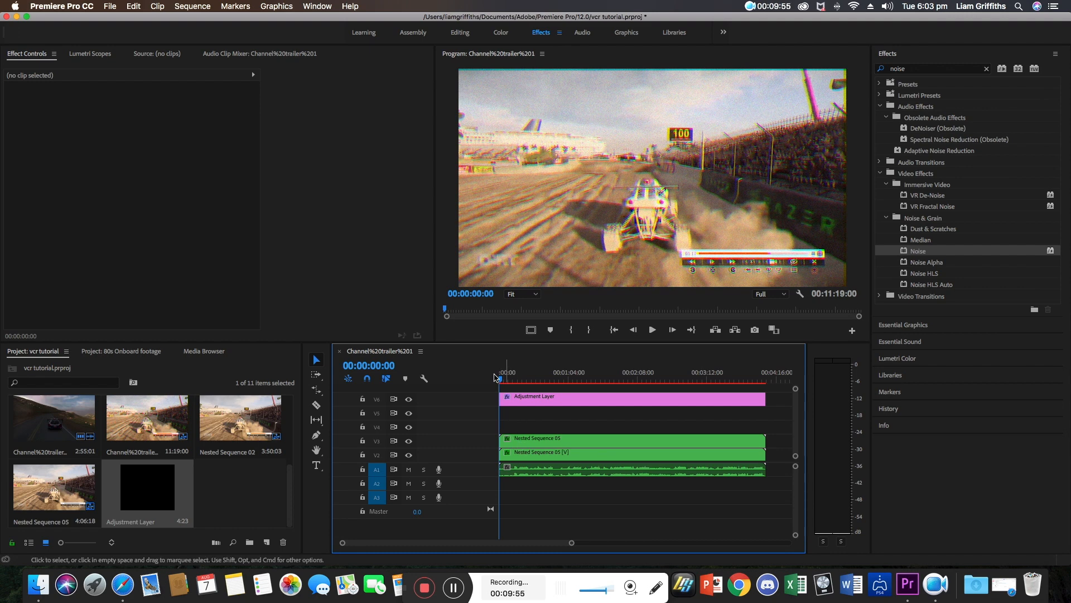
Show the safe margins and type a new PLAY text in the upper-left area of the frame.
click(531, 330)
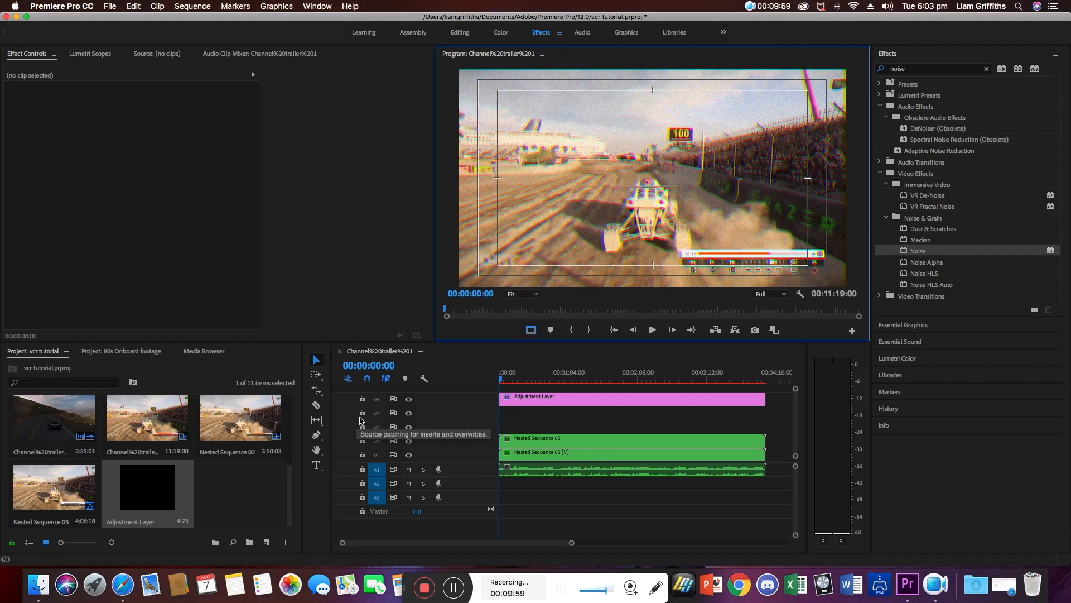
click(316, 465)
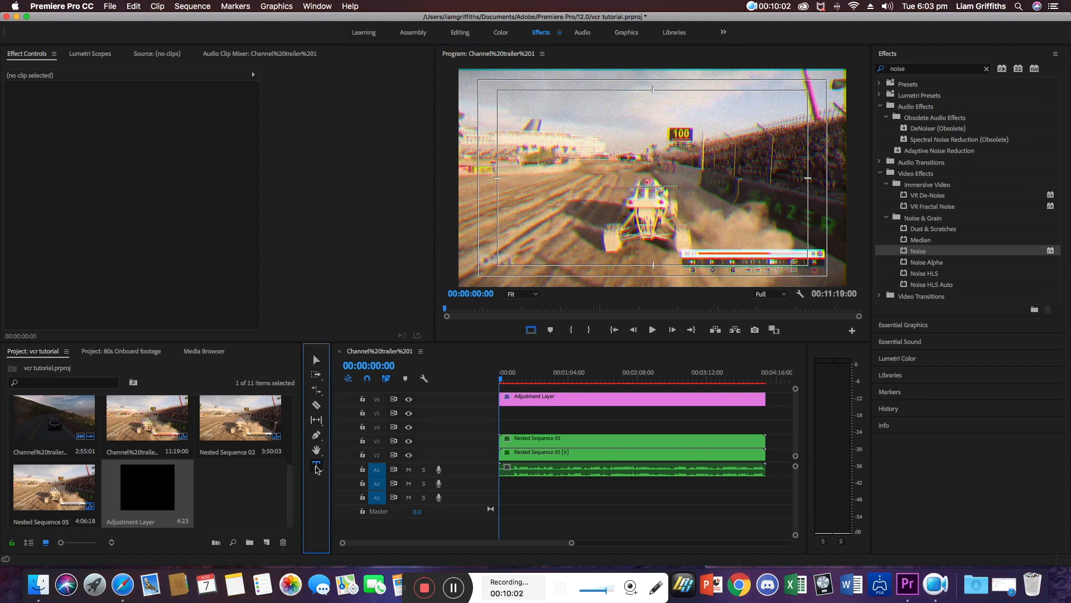
click(514, 116)
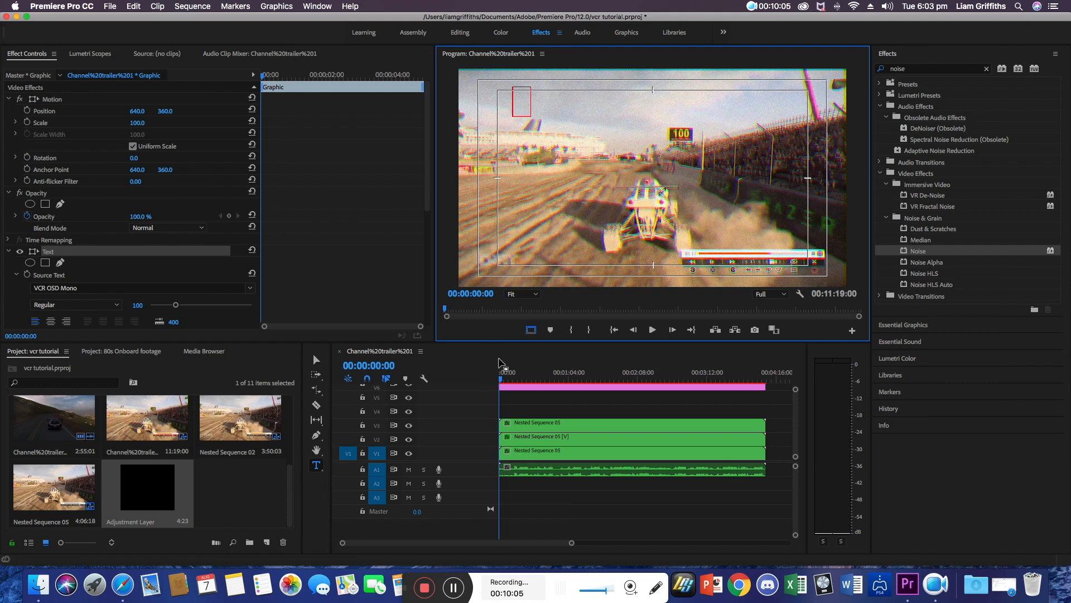
scroll(505, 419, up, 3)
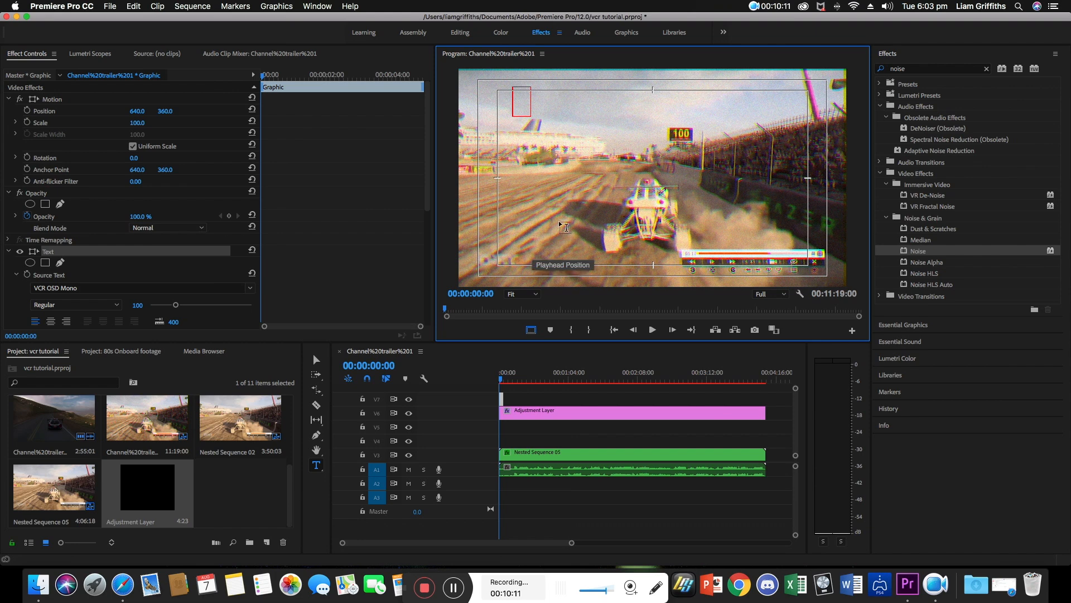
text(PL)
key(BackSpace)
key(BackSpace)
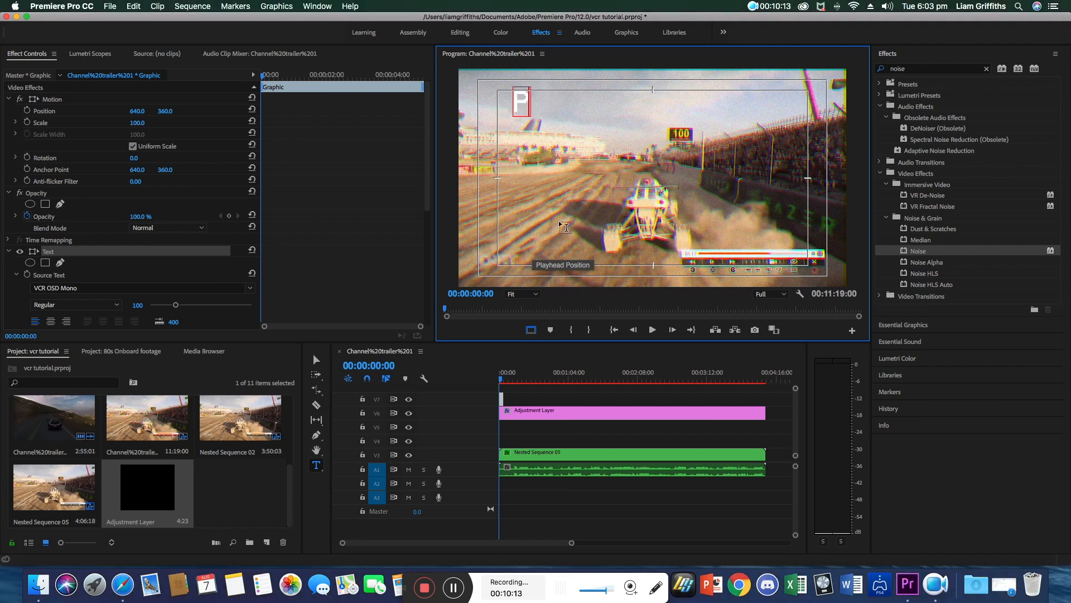
text(la)
key(BackSpace)
key(BackSpace)
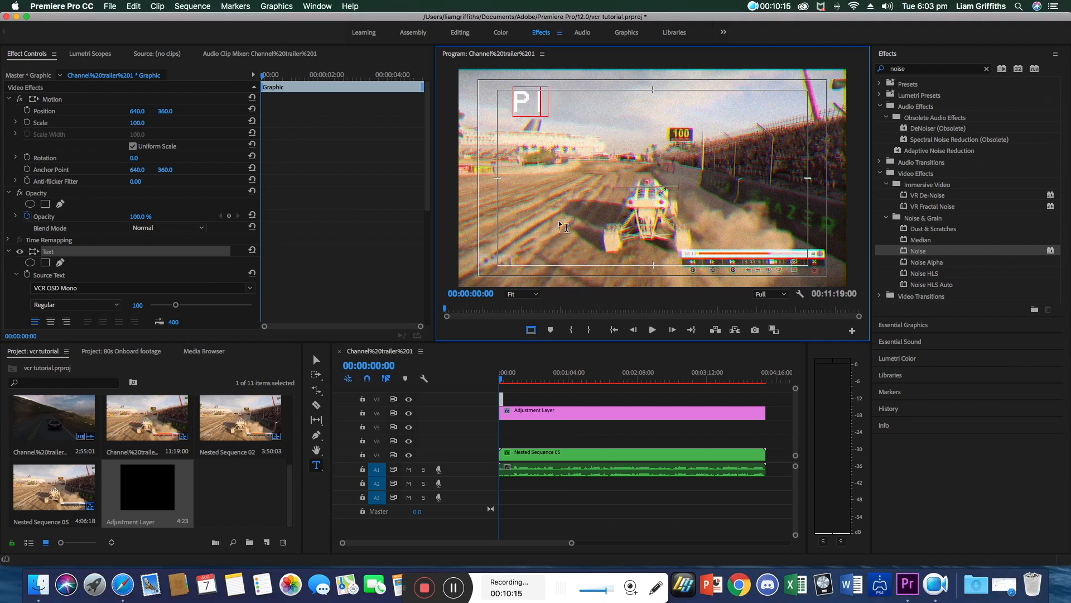
text(LAY)
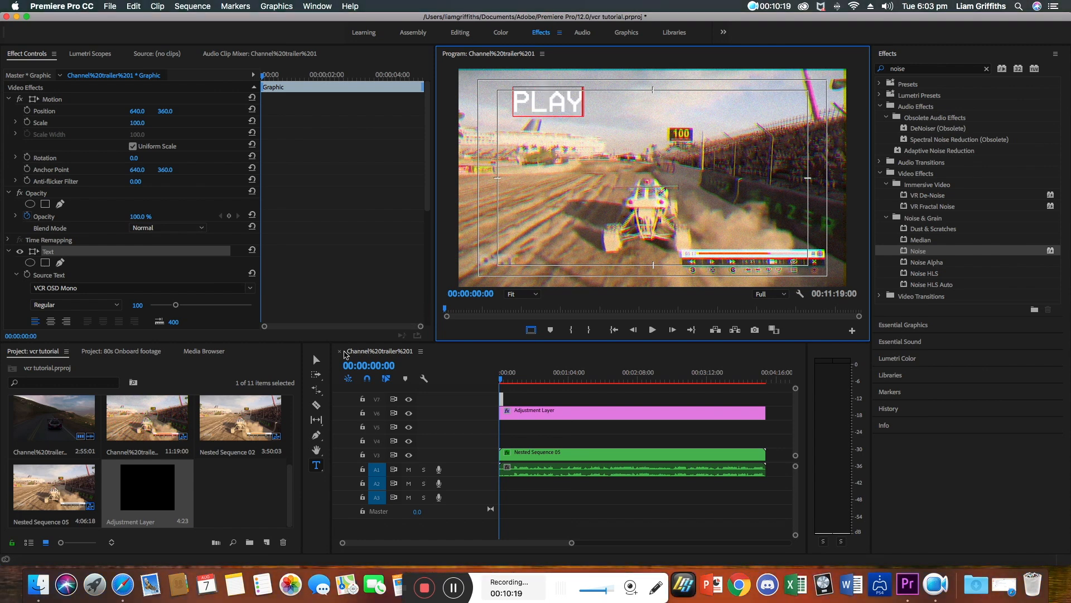
Move the PLAY text into the upper-left corner of the safe margin.
click(316, 359)
drag(540, 106, 524, 110)
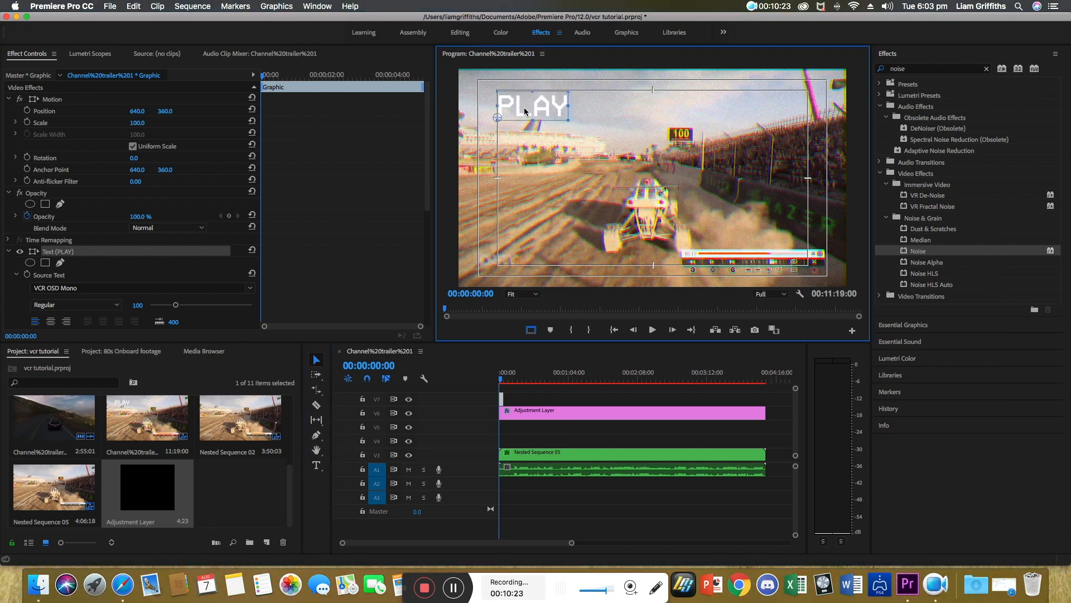
click(533, 192)
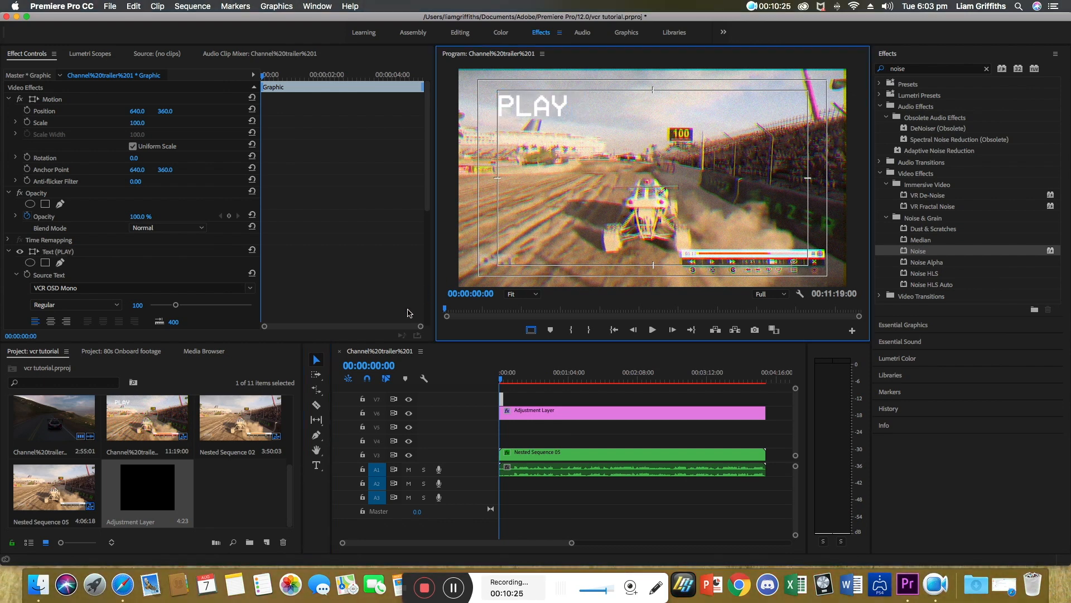
Add a date text reading 24/04/99 in the upper-right area of the frame.
click(507, 426)
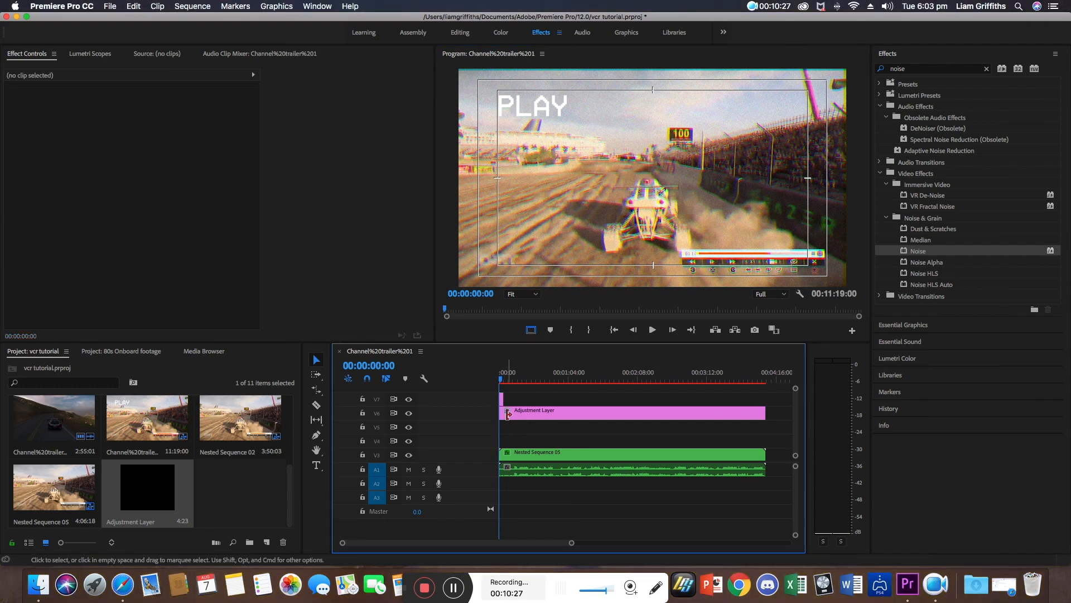
click(316, 465)
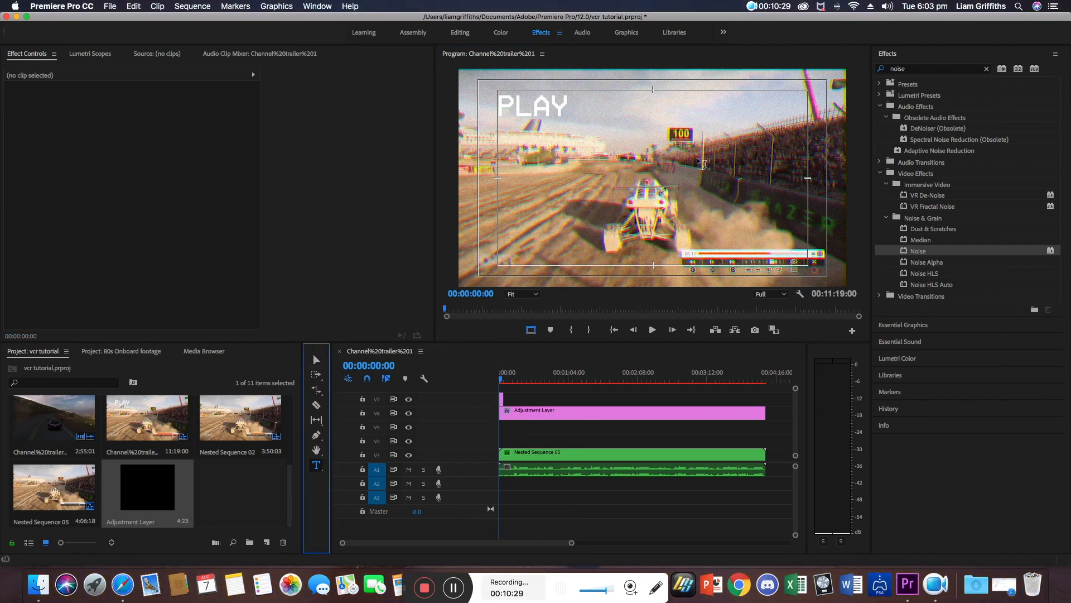
click(750, 117)
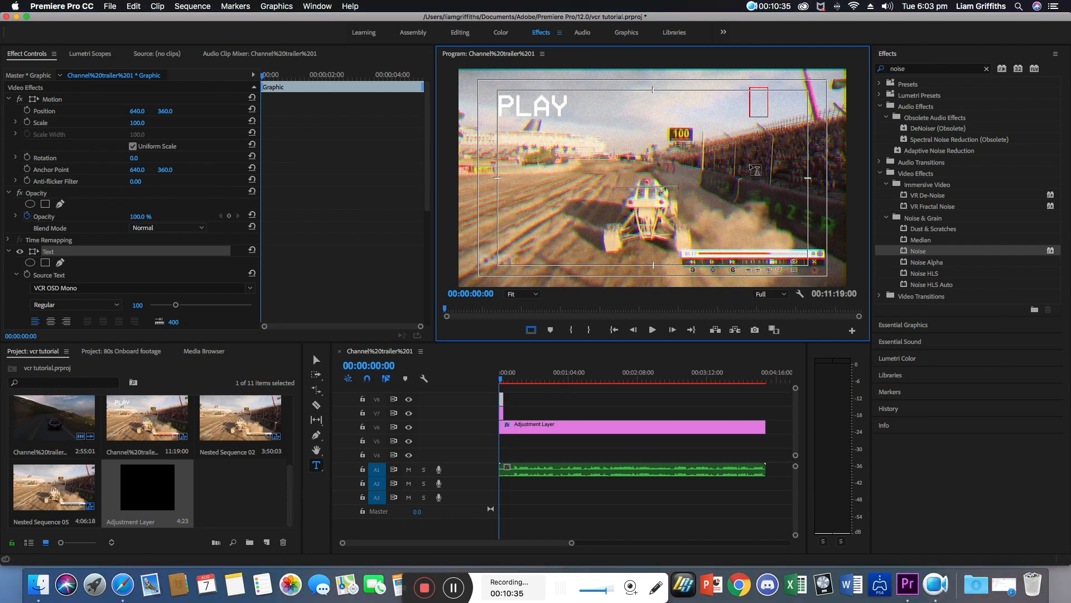
text(24/0)
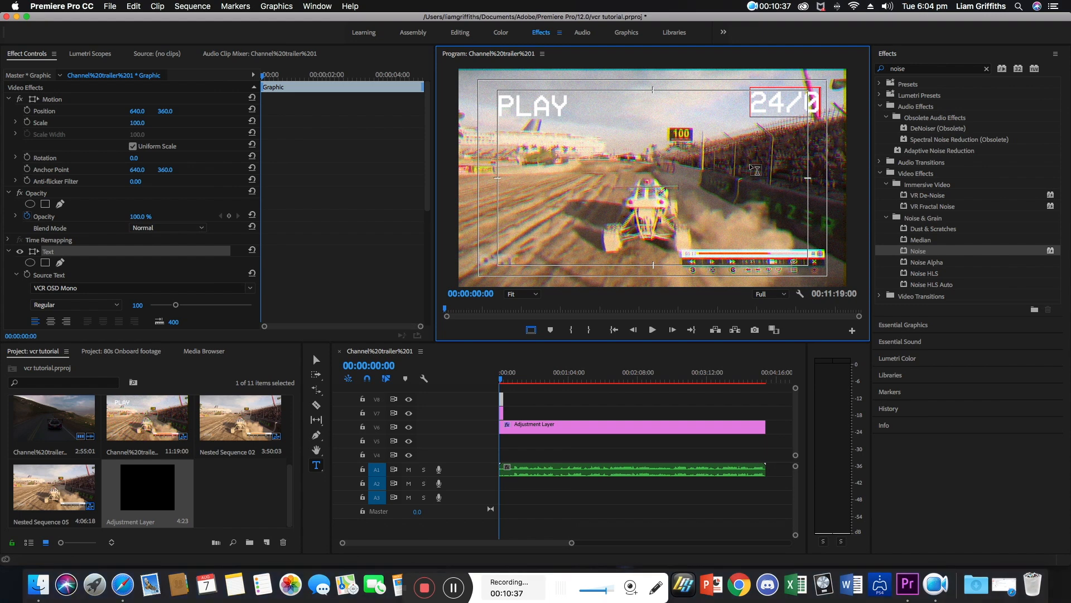
text(4/)
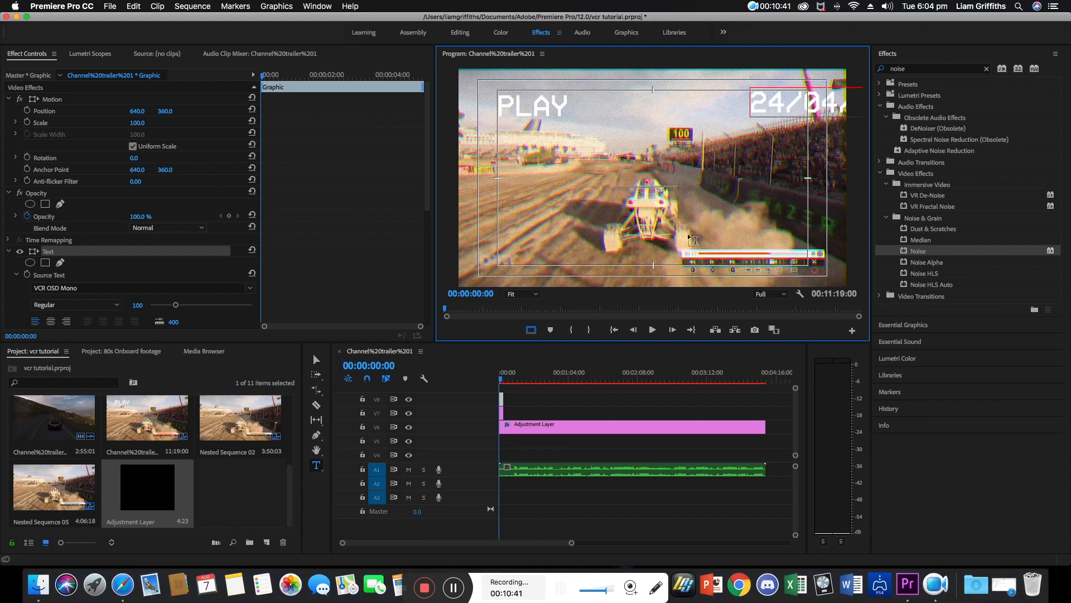
Shift the date text left beside PLAY and move its clip onto a track below the adjustment layer.
click(316, 360)
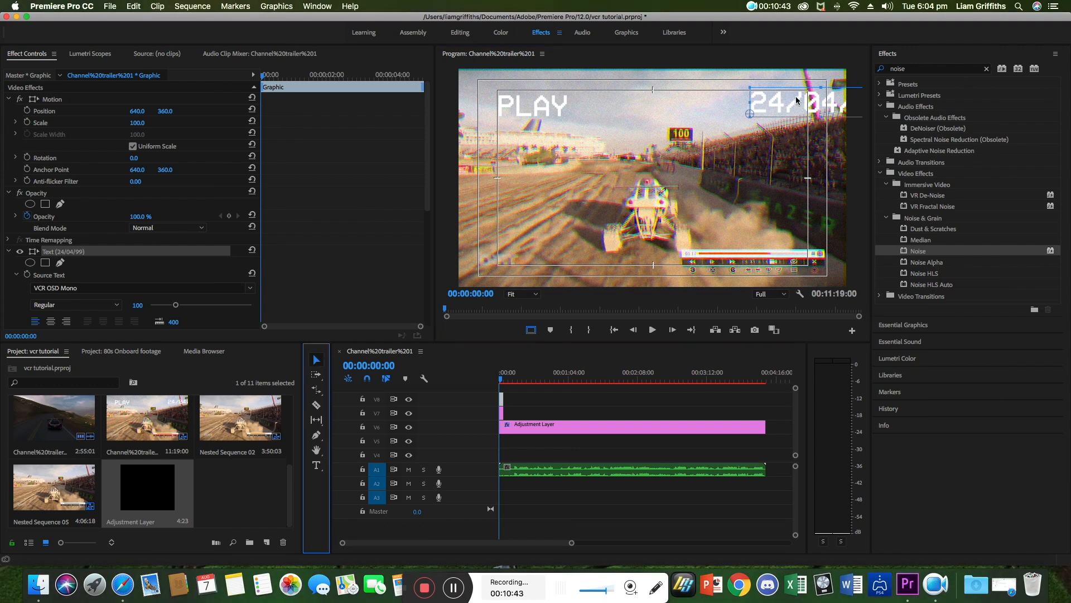
drag(797, 100, 711, 103)
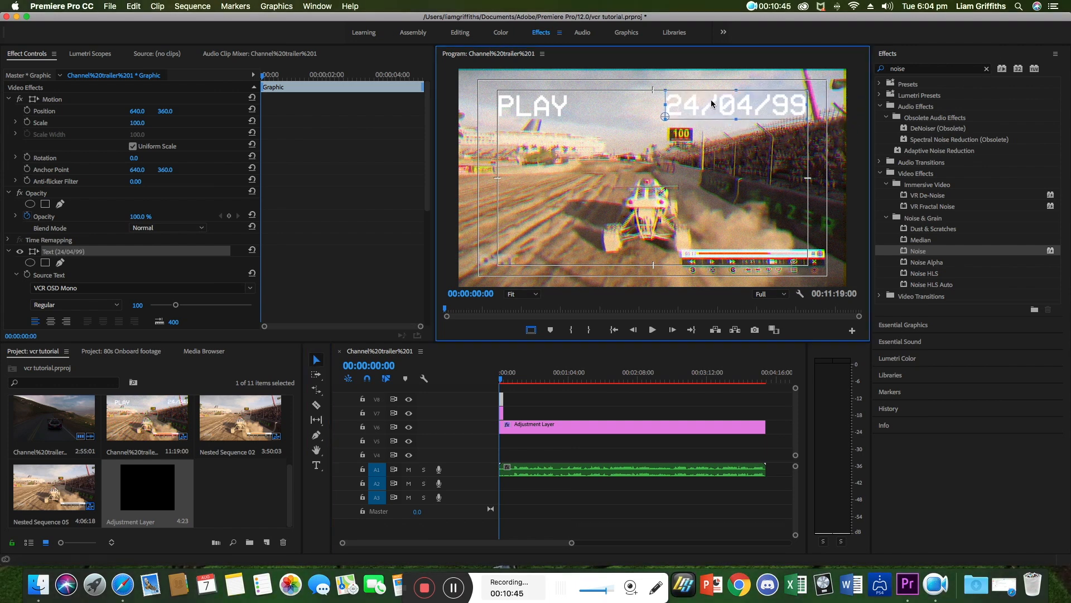
click(678, 172)
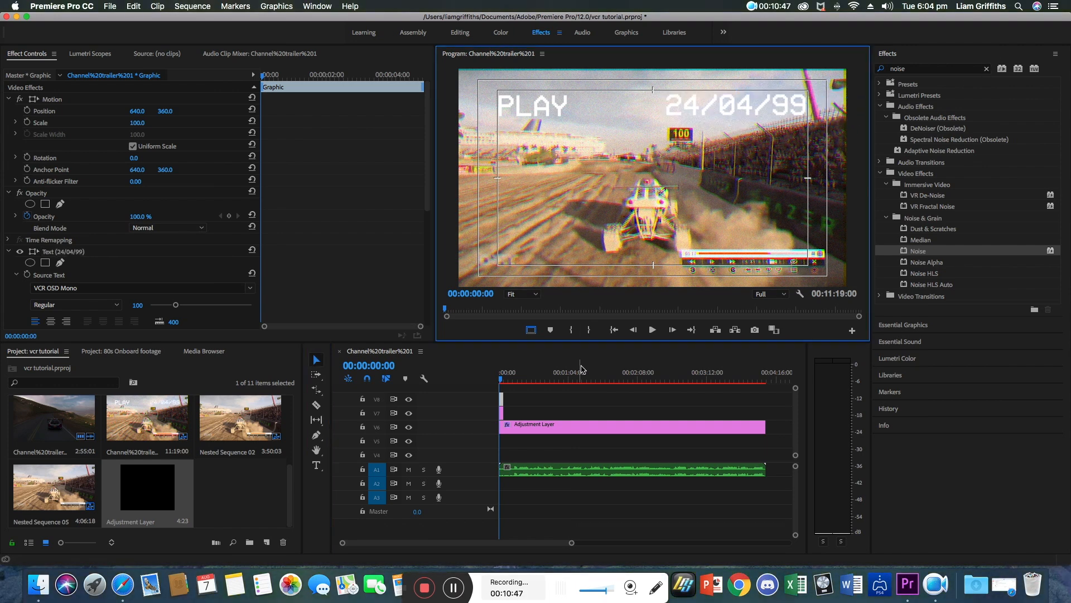
drag(511, 400, 509, 408)
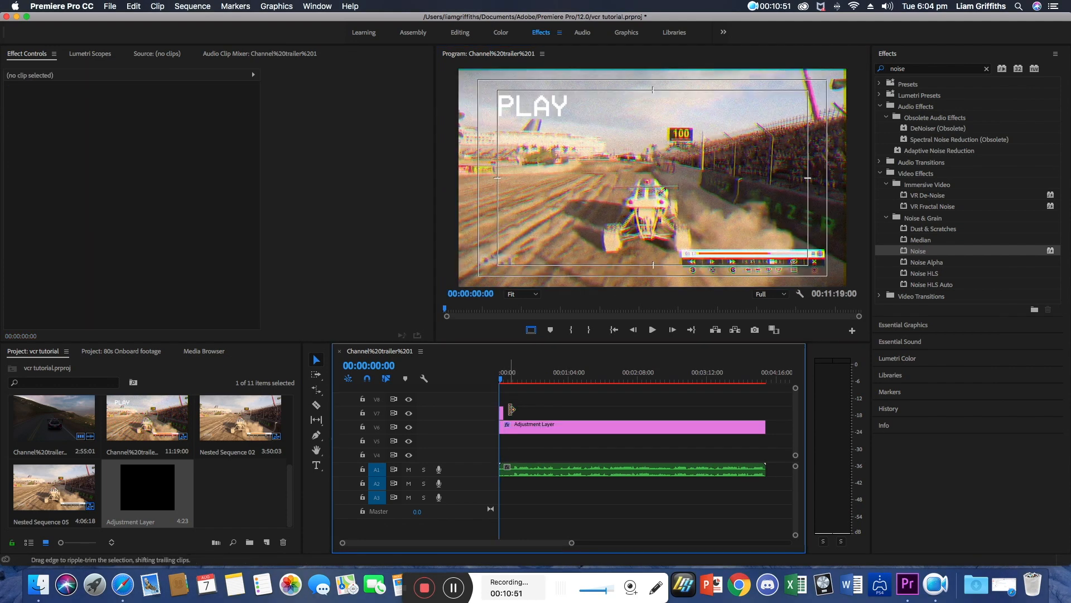
drag(502, 406, 507, 455)
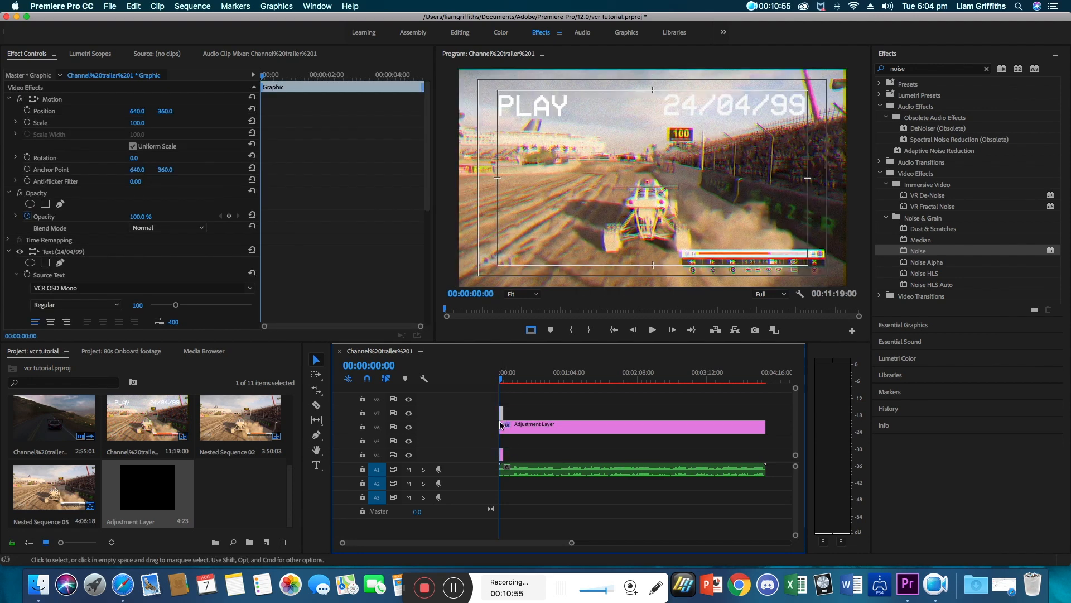
Move the PLAY clip onto the track below the adjustment layer and stretch the date clip across the whole sequence.
drag(501, 413, 505, 441)
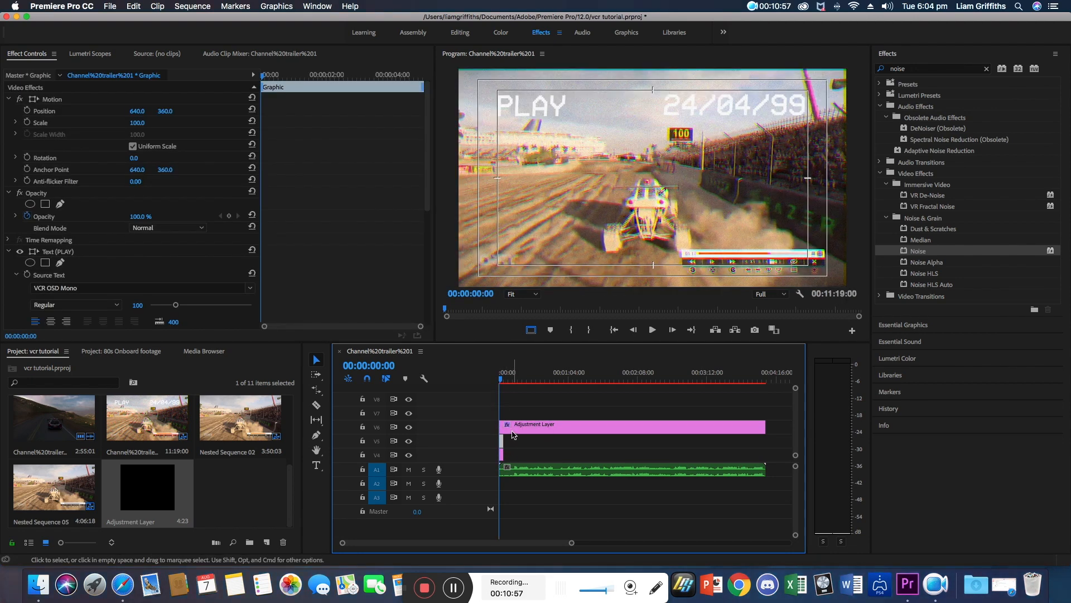
click(504, 458)
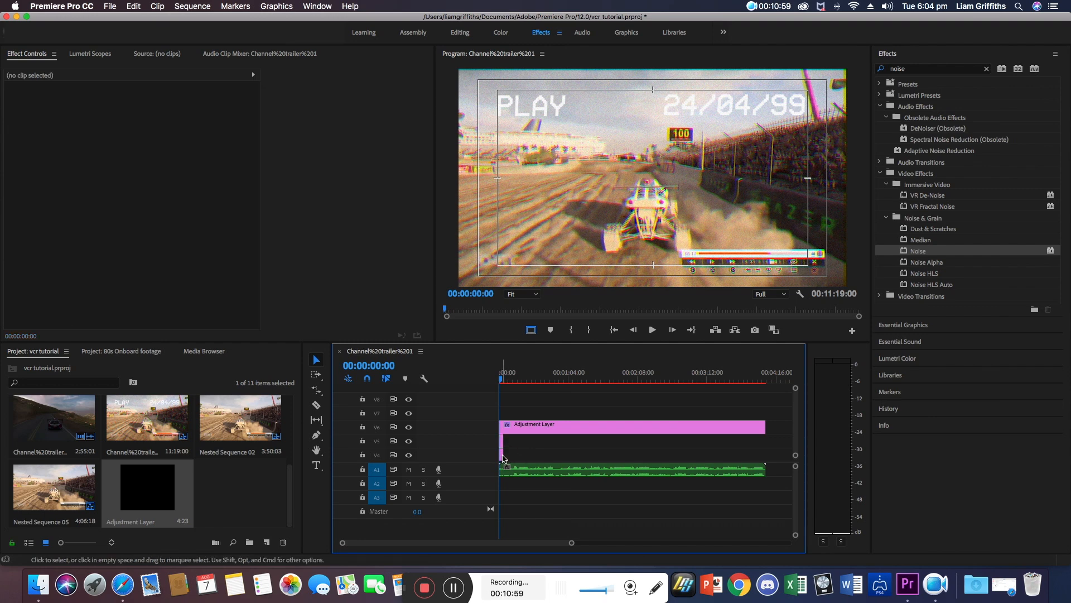
drag(504, 456, 765, 453)
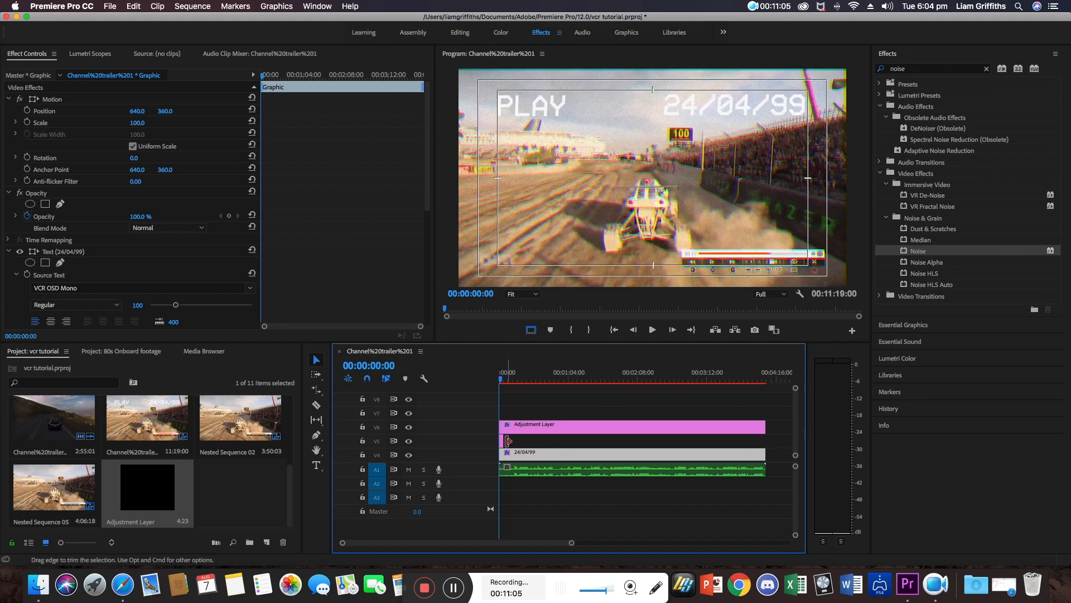
Trim the PLAY clip so it ends at about the two-second mark.
drag(505, 441, 500, 441)
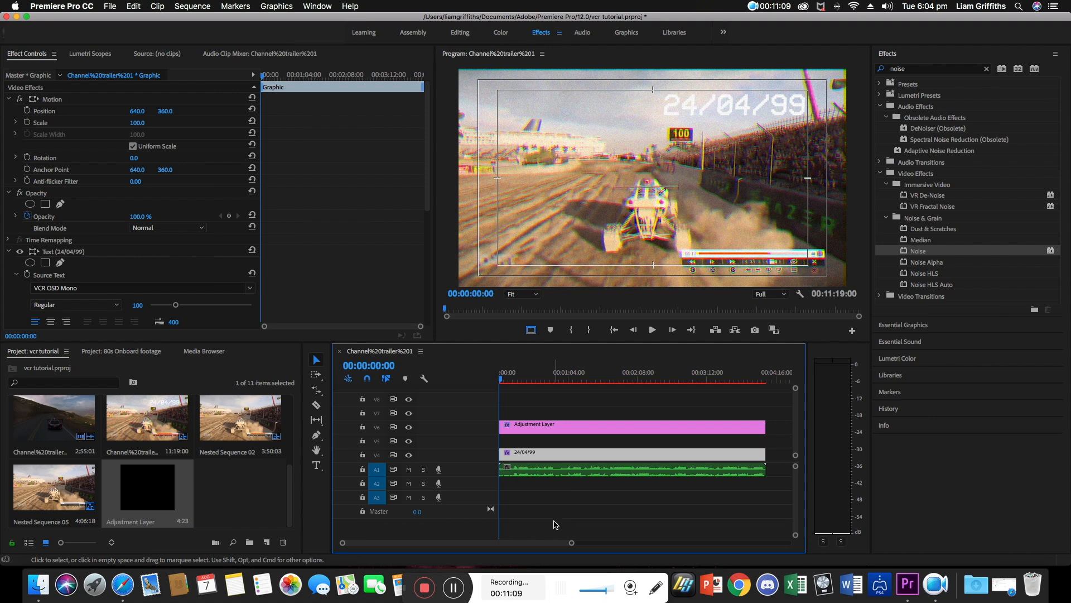
key(super+z)
drag(570, 542, 483, 542)
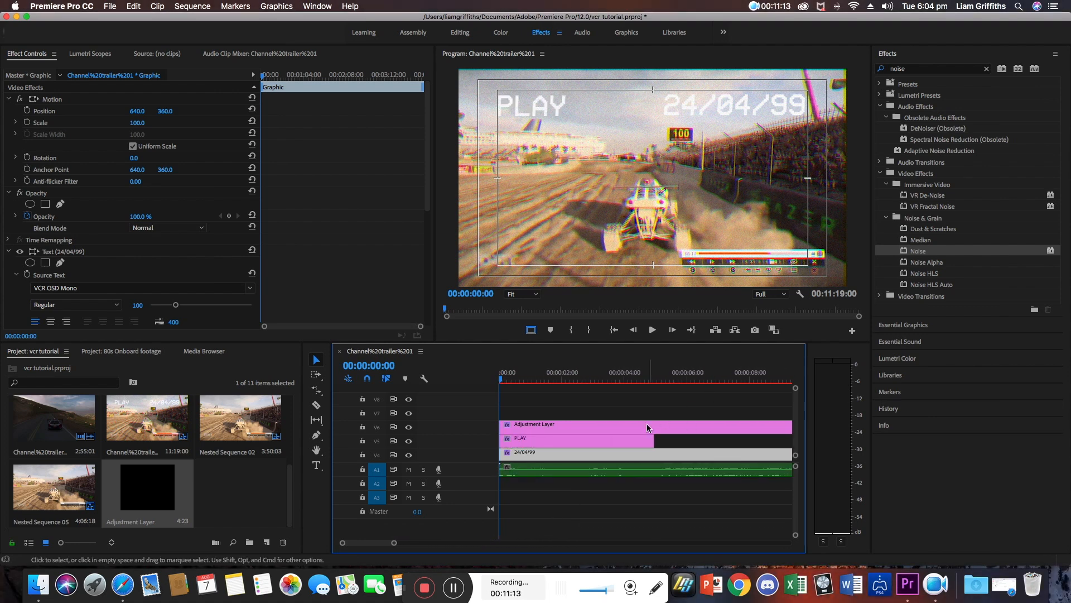
drag(653, 440, 558, 440)
Hide the safe margins and play back the sequence to preview the VCR effect with the text.
key(space)
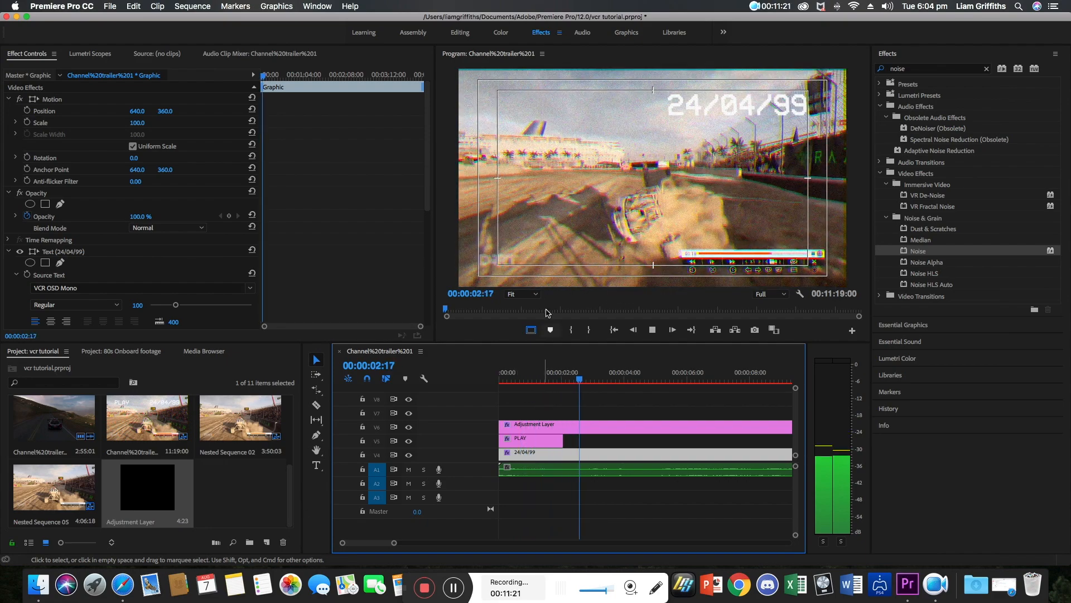
key(space)
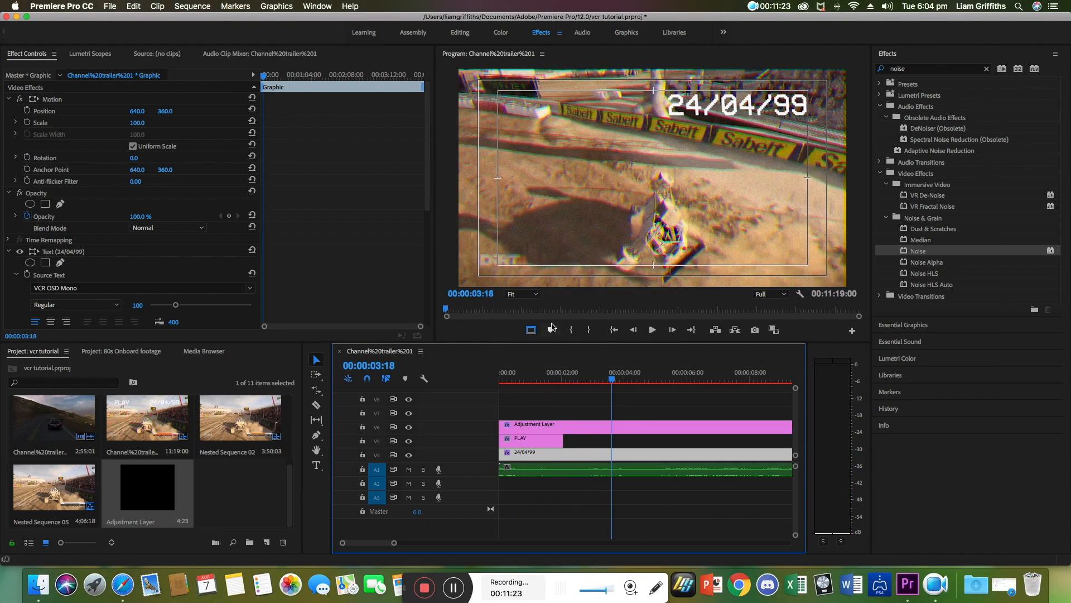
click(532, 330)
key(space)
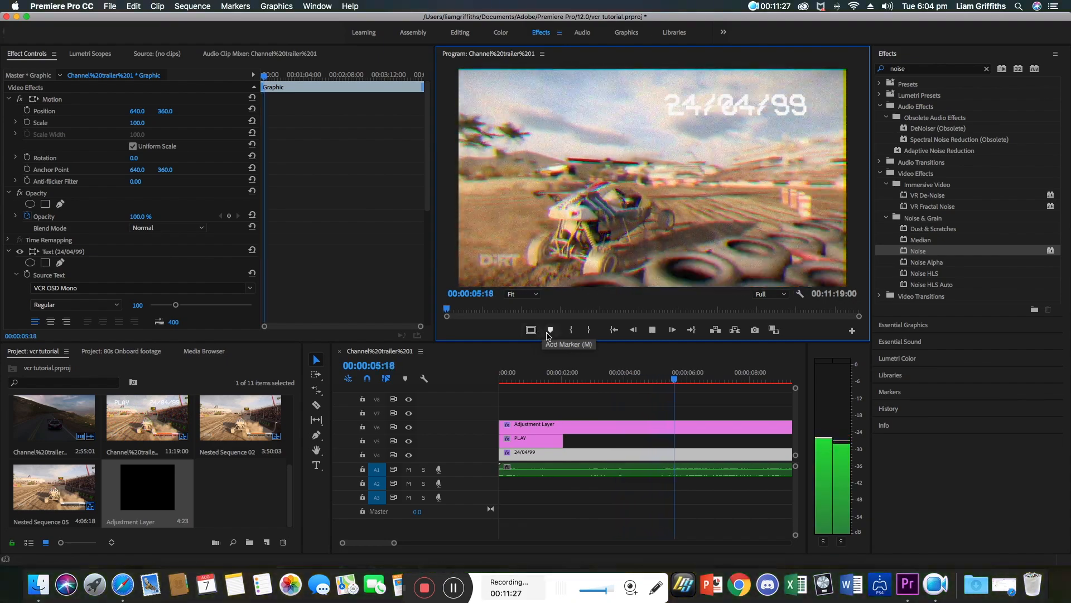
key(space)
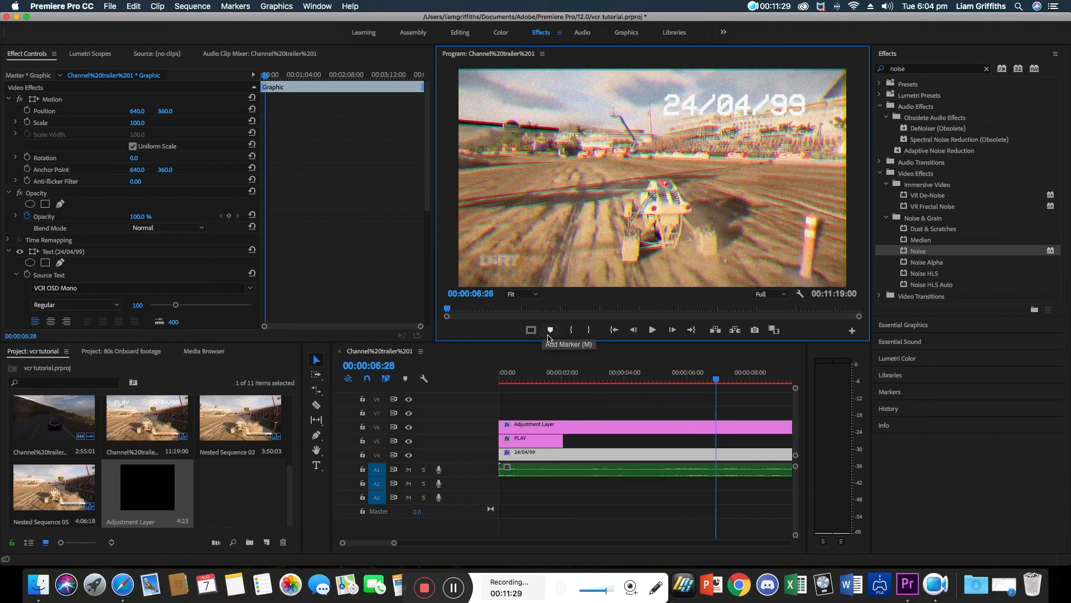